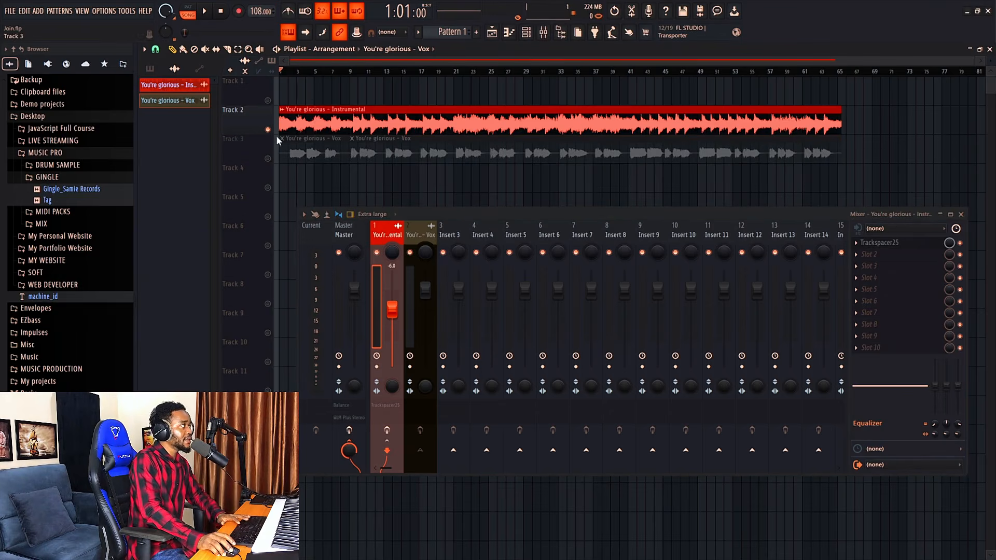
Step: Solo the vocal playlist track, and switch the solo back to the instrumental track to present each one separately
{"action": "right_click", "coordinate": [268, 129]}
{"action": "right_click", "coordinate": [269, 129]}
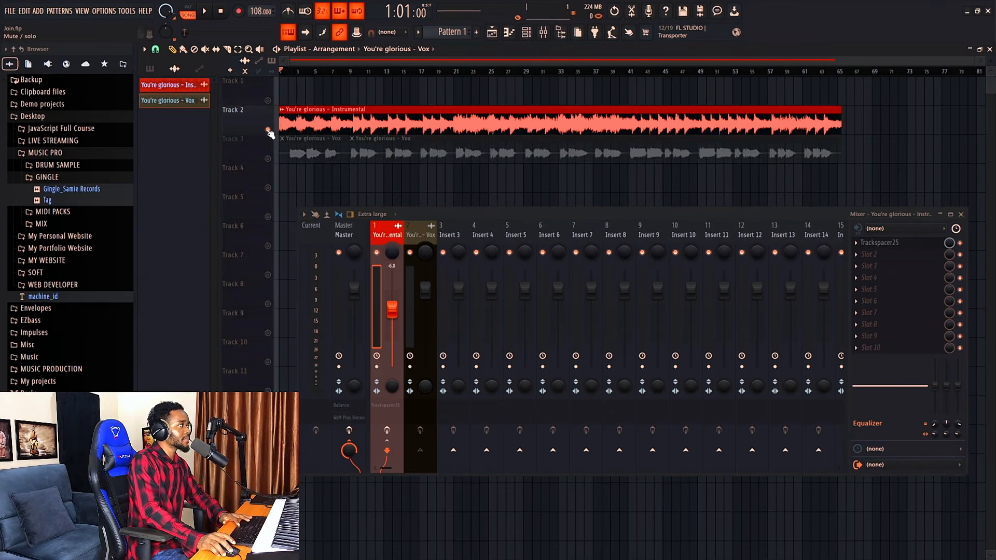
{"action": "right_click", "coordinate": [268, 159]}
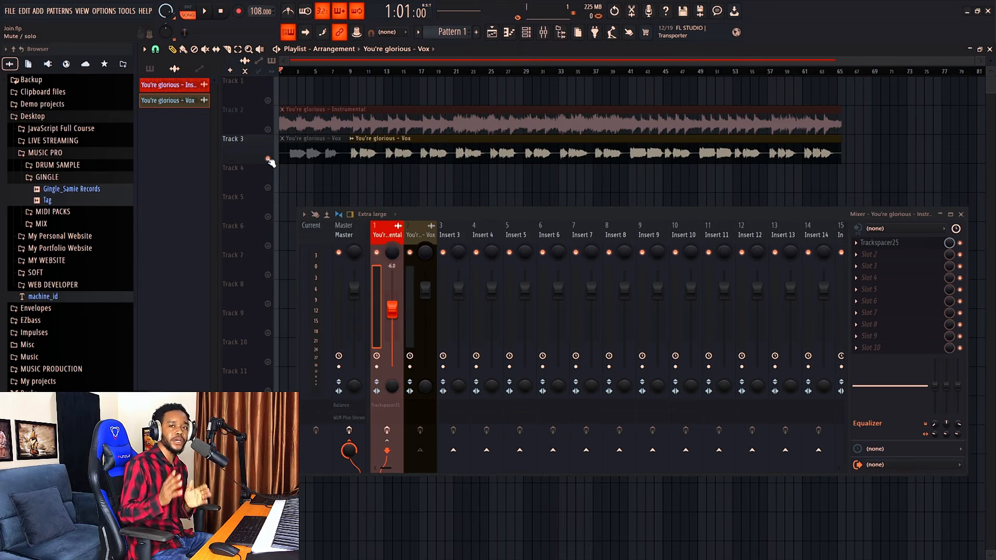
{"action": "left_click", "coordinate": [268, 129]}
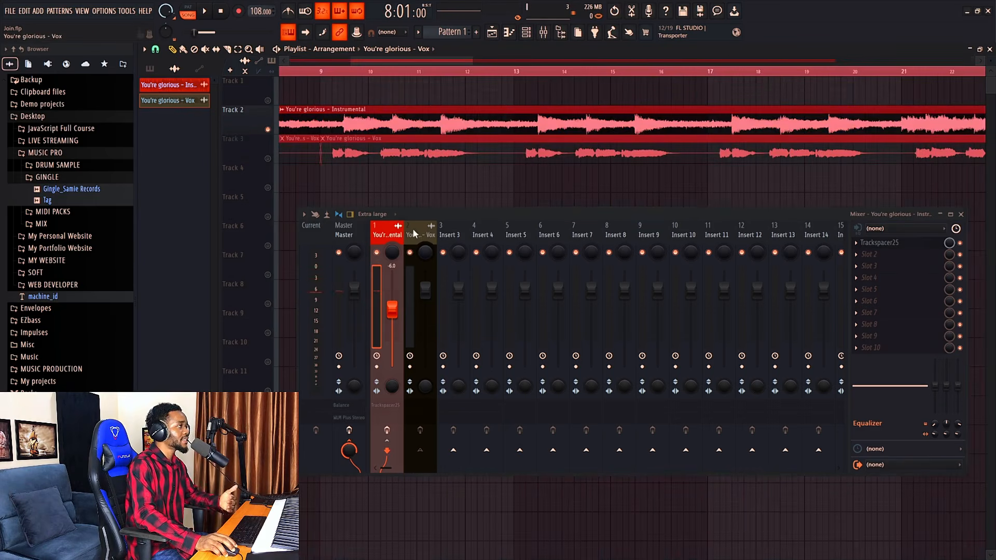
Step: Check the mixer track assignments of the Vox and Instrumental audio clips in their channel settings
{"action": "left_click", "coordinate": [413, 234]}
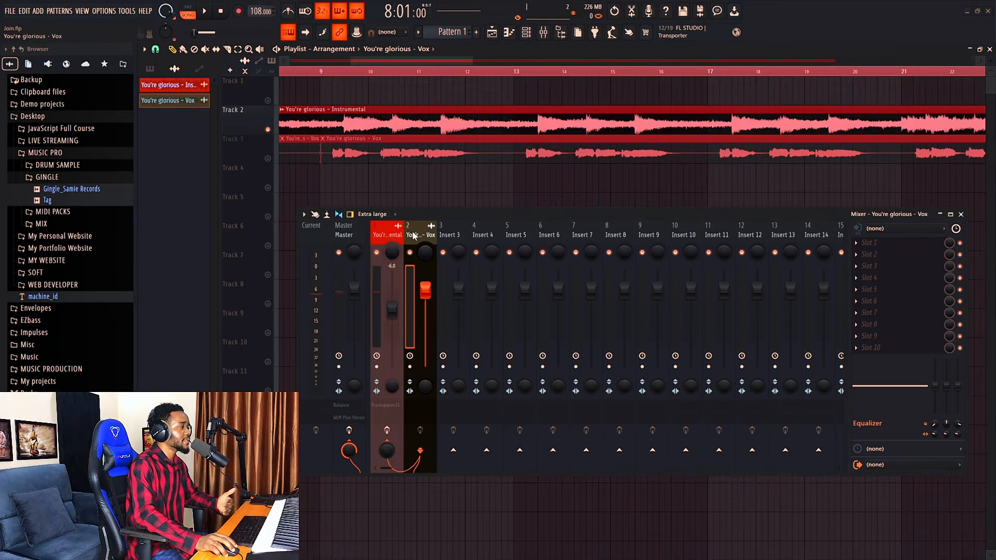
{"action": "double_click", "coordinate": [420, 152]}
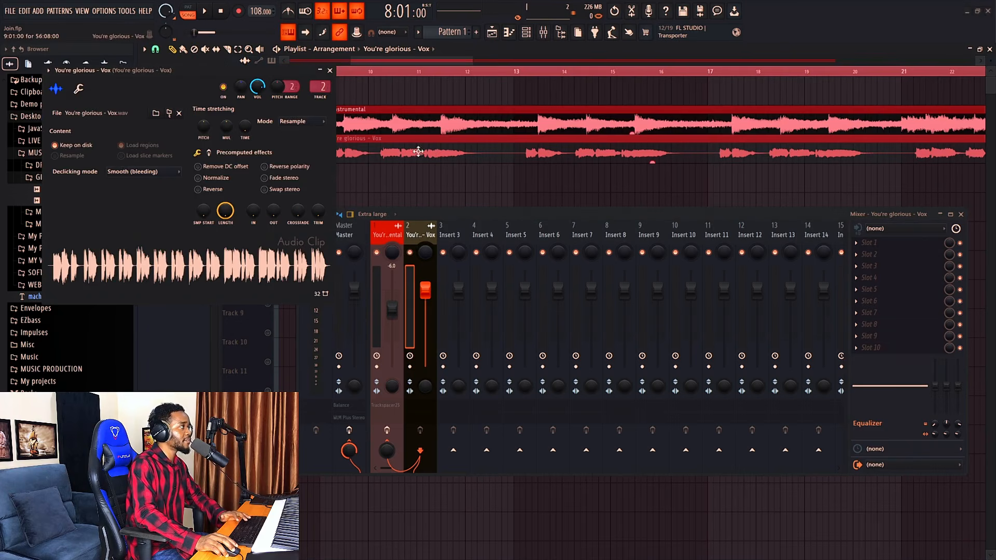
{"action": "left_click", "coordinate": [330, 70]}
{"action": "double_click", "coordinate": [379, 119]}
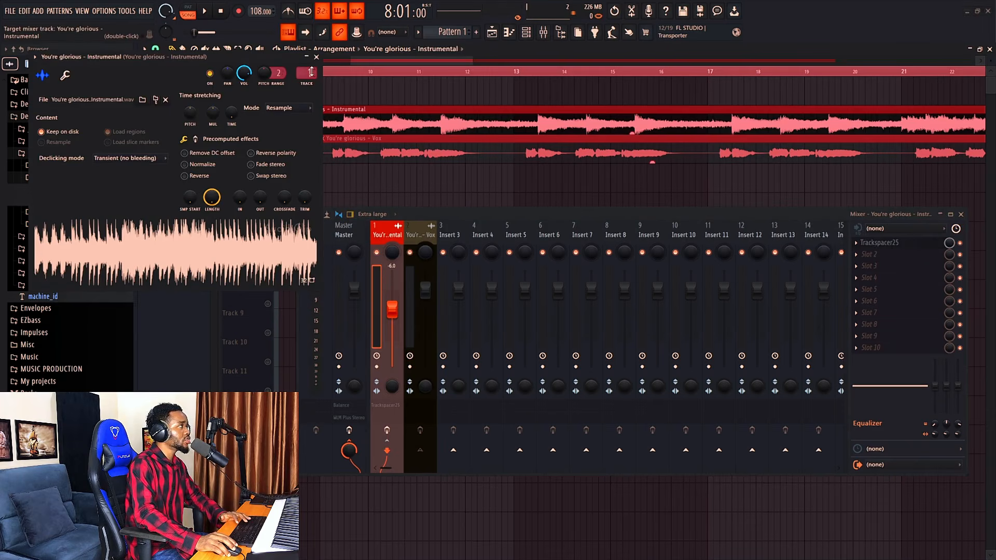
{"action": "left_click", "coordinate": [317, 57]}
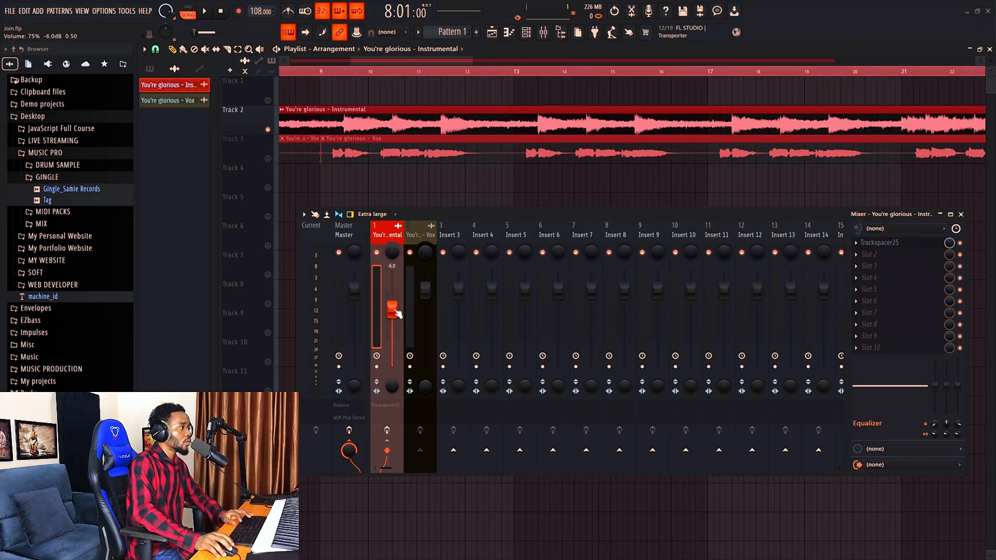
Step: Remove the Vox mixer track's existing send to the Instrumental track and sidechain Vox to the Instrumental track
{"action": "left_click", "coordinate": [417, 243]}
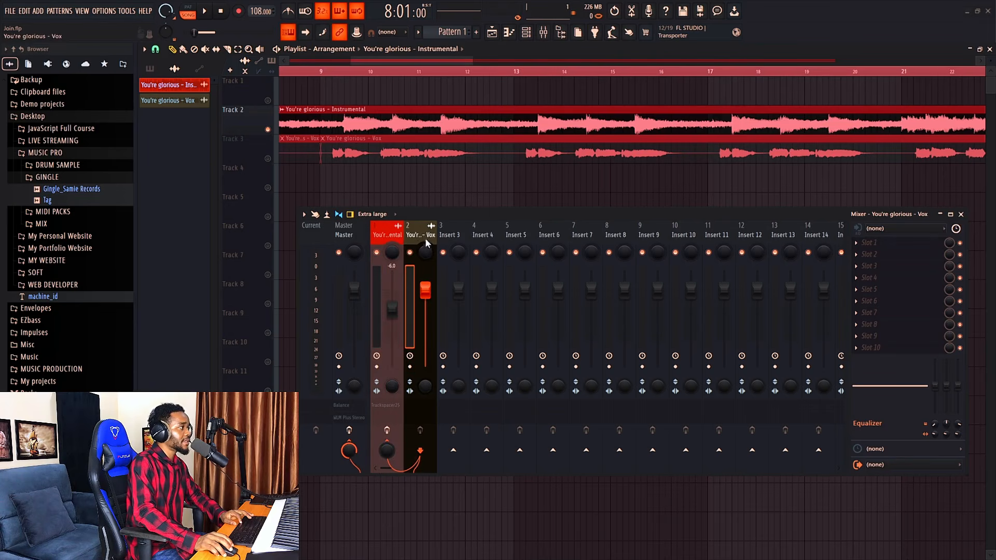
{"action": "left_click", "coordinate": [387, 443]}
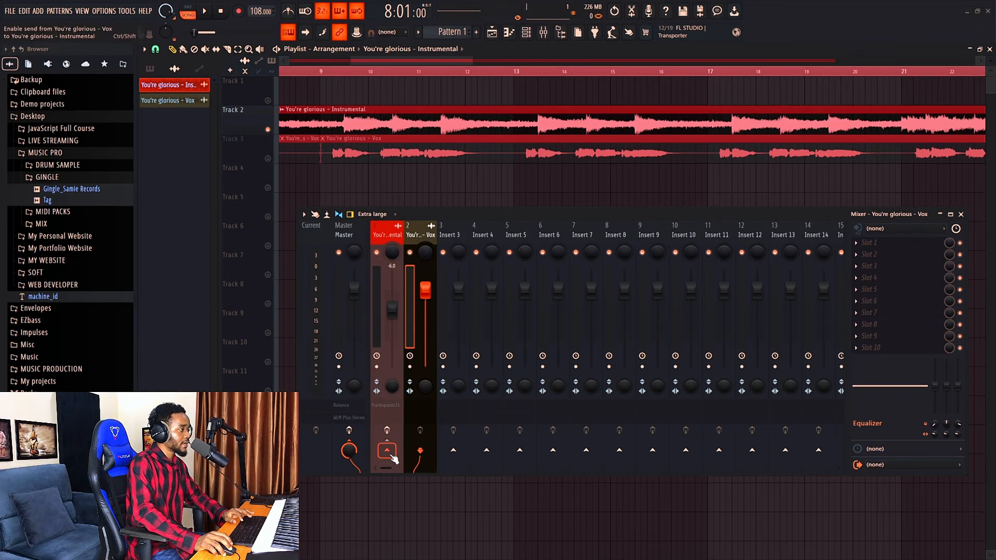
{"action": "right_click", "coordinate": [393, 457]}
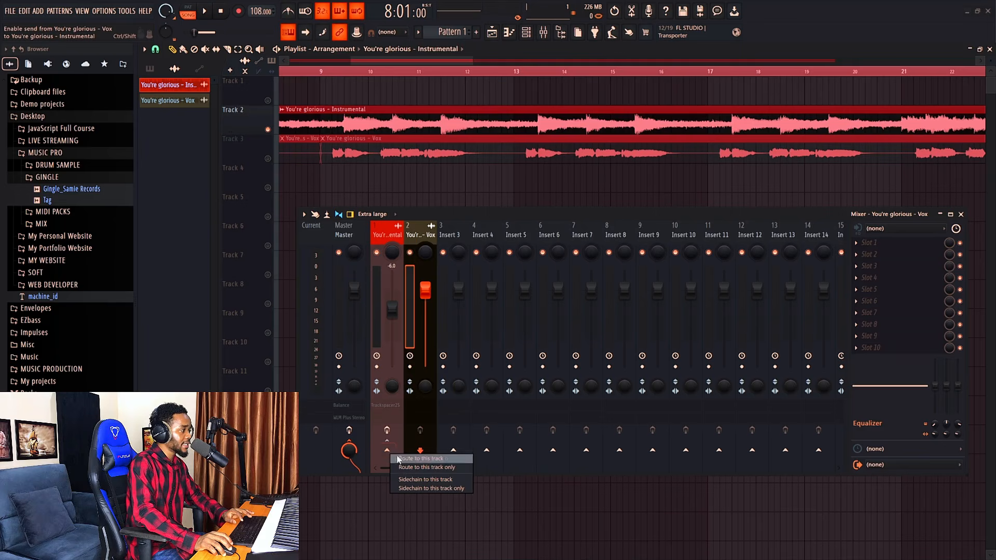
{"action": "left_click", "coordinate": [416, 480]}
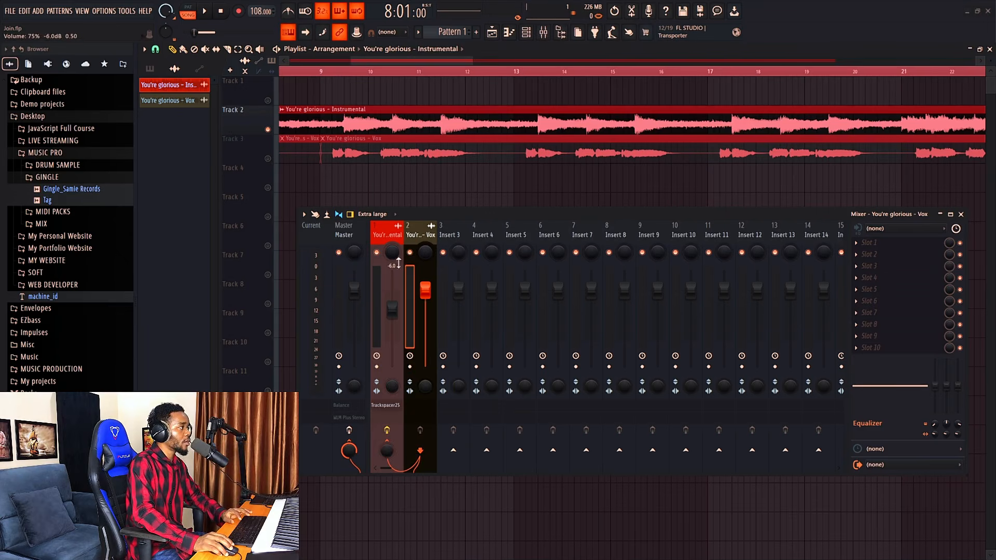
Step: View the Trackspacer25 plugin on the Instrumental mixer track and close its window
{"action": "left_click", "coordinate": [395, 239]}
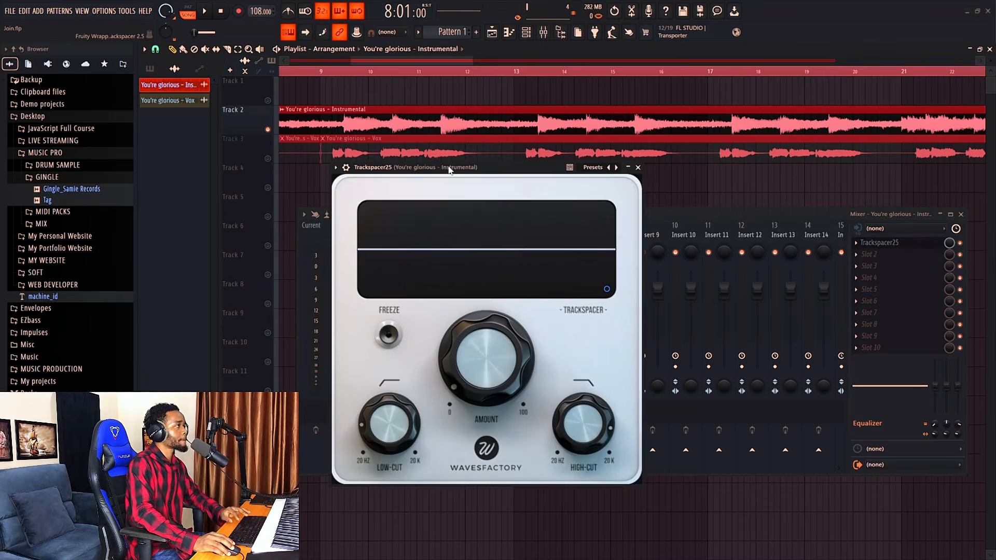
{"action": "left_click_drag", "start_coordinate": [456, 168], "coordinate": [486, 162]}
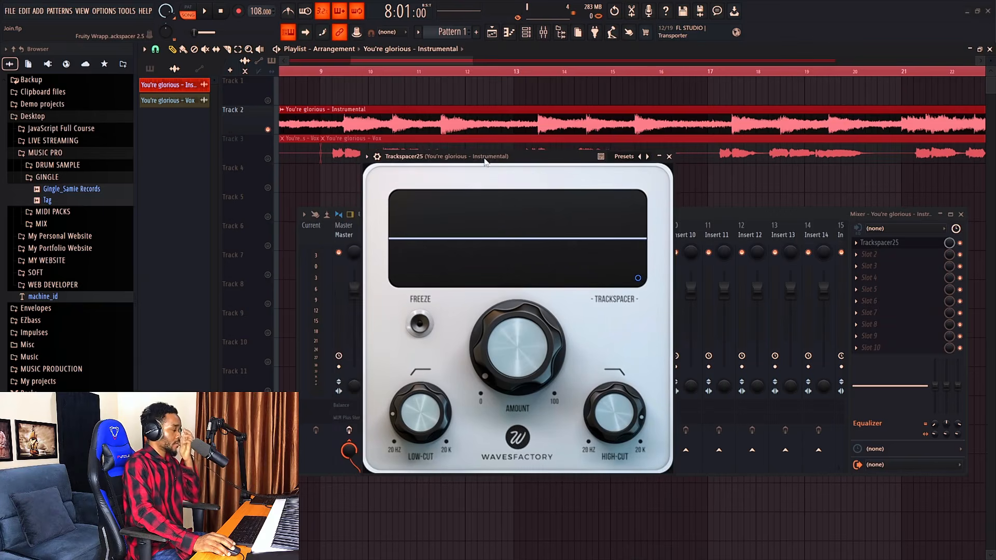
{"action": "left_click", "coordinate": [669, 156]}
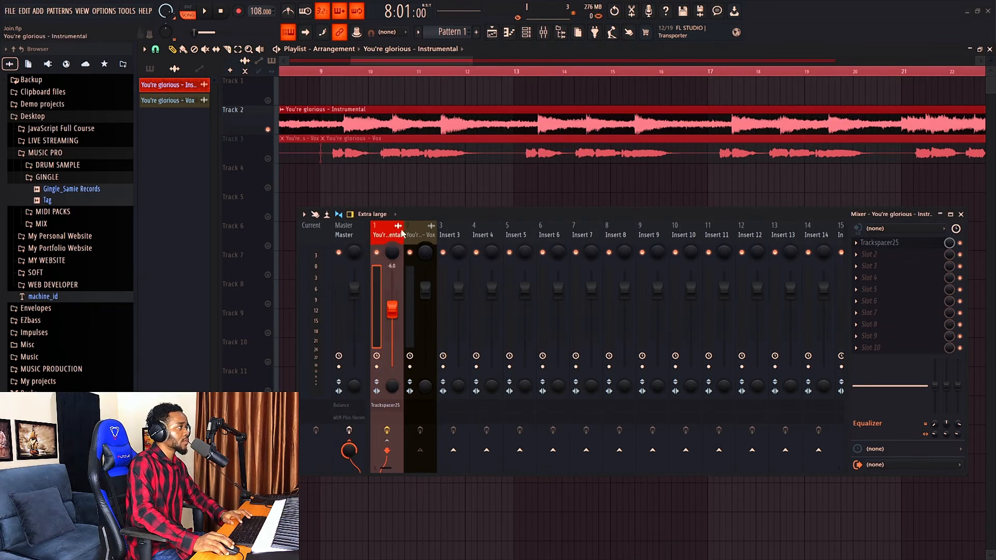
Step: Clear the Instrumental mixer track's first effect slot and load a fresh Trackspacer25 into it
{"action": "left_click", "coordinate": [856, 242]}
{"action": "left_click", "coordinate": [862, 263]}
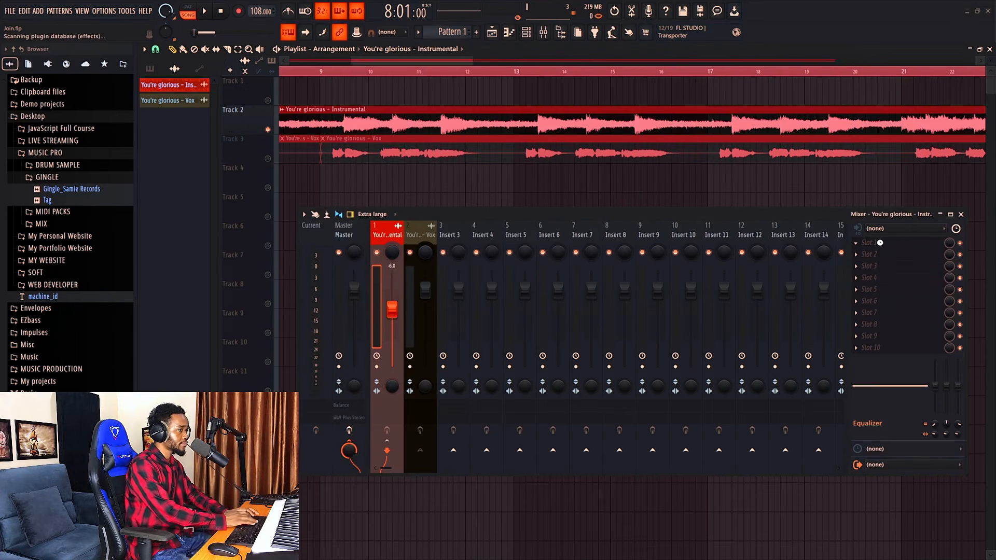
{"action": "left_click", "coordinate": [880, 243]}
{"action": "type", "text": "tra"}
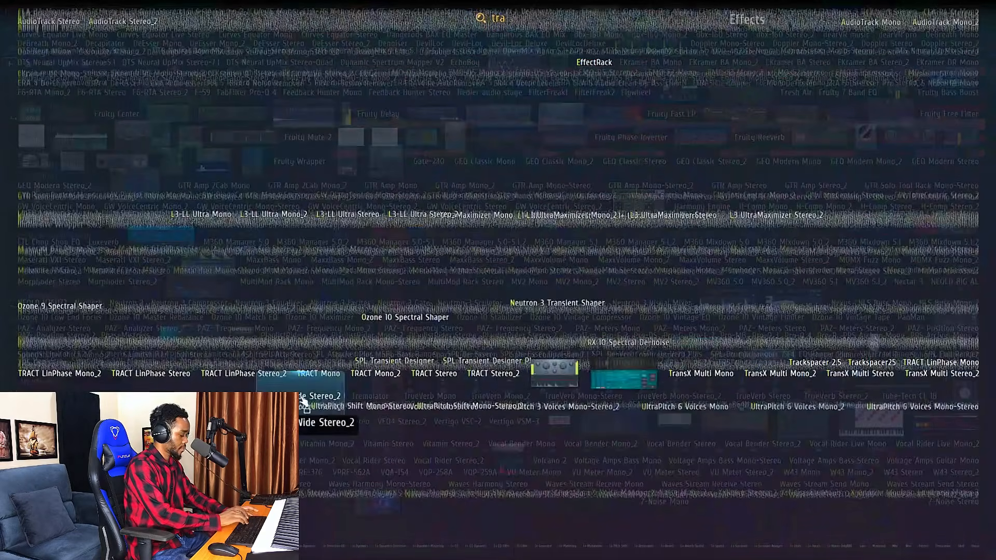
{"action": "type", "text": "ck"}
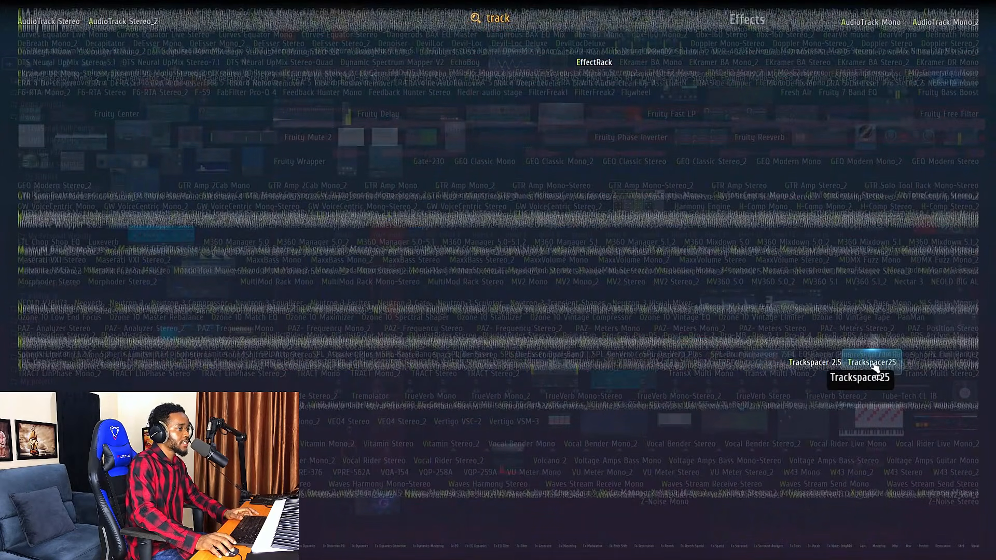
{"action": "left_click", "coordinate": [872, 362]}
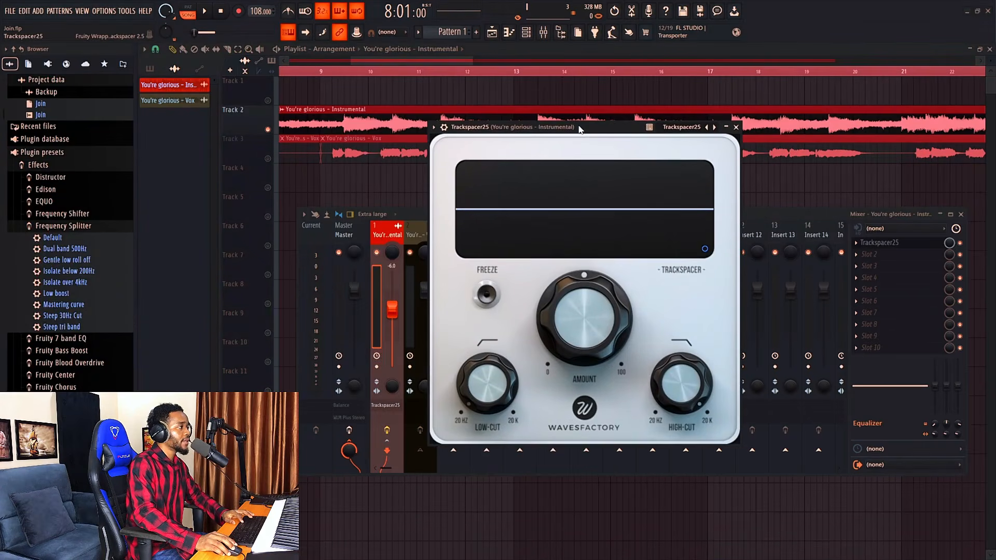
Step: Map Trackspacer's Sidechain L / Sidechain R input to You're glorious - Vox in the wrapper's processing settings and return to the plugin interface
{"action": "left_click", "coordinate": [463, 147]}
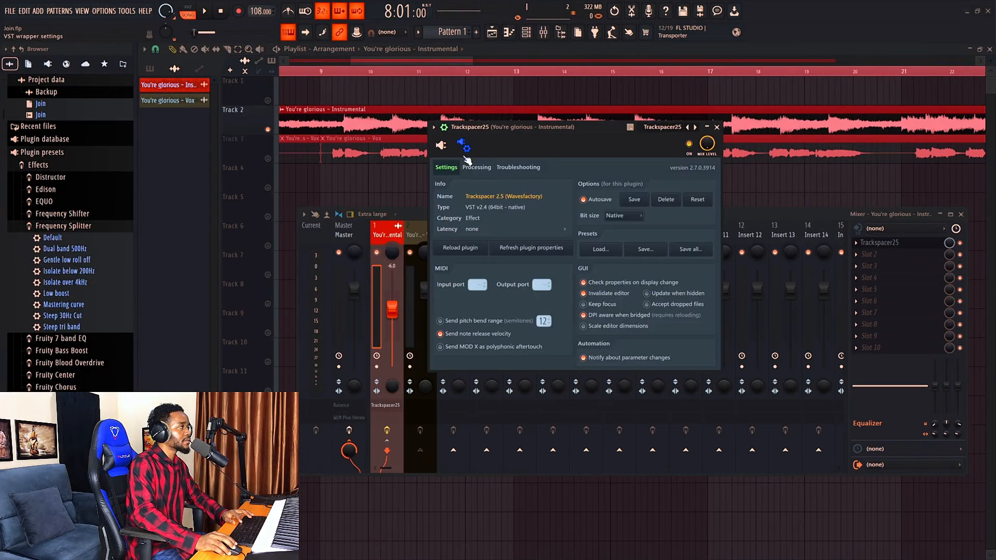
{"action": "left_click", "coordinate": [477, 167]}
{"action": "left_click", "coordinate": [457, 293]}
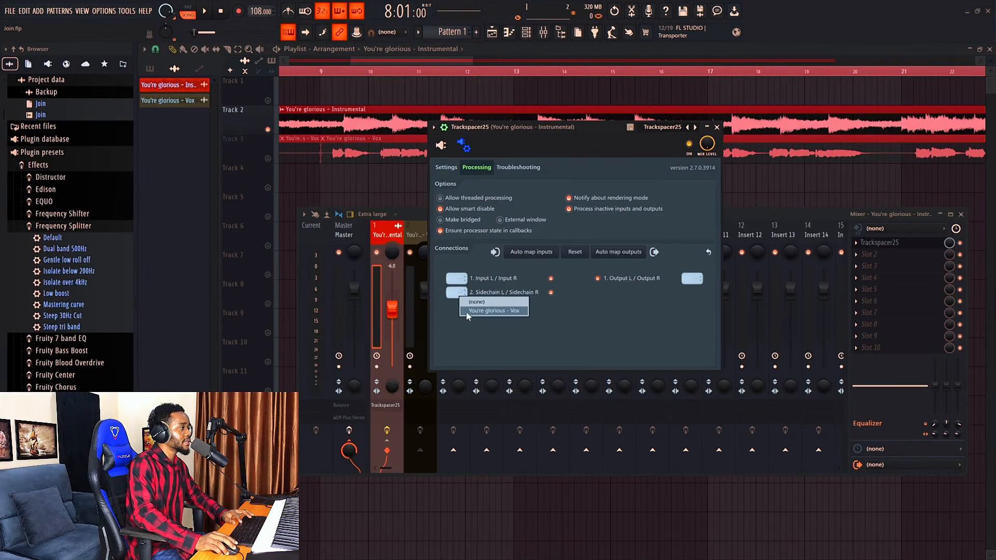
{"action": "left_click", "coordinate": [474, 311]}
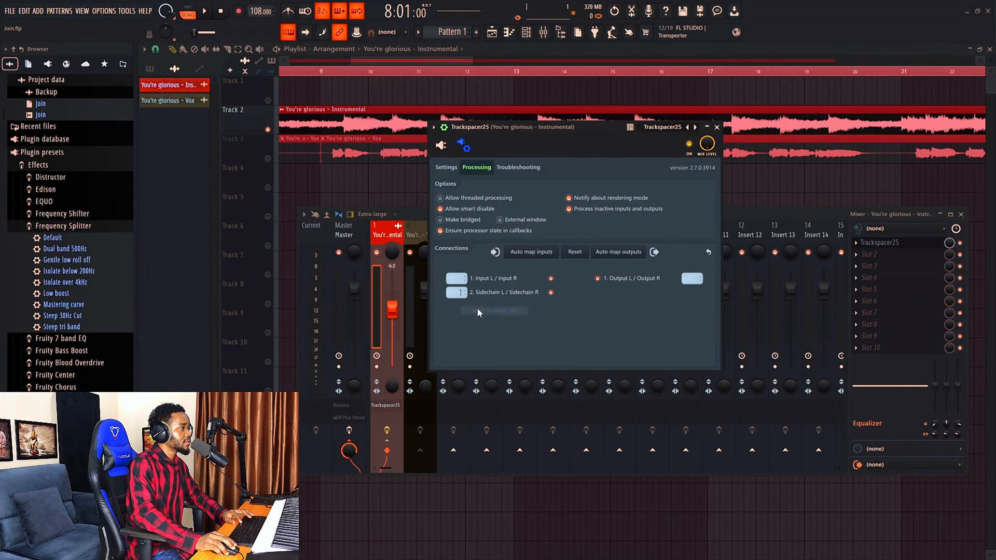
{"action": "left_click", "coordinate": [444, 128]}
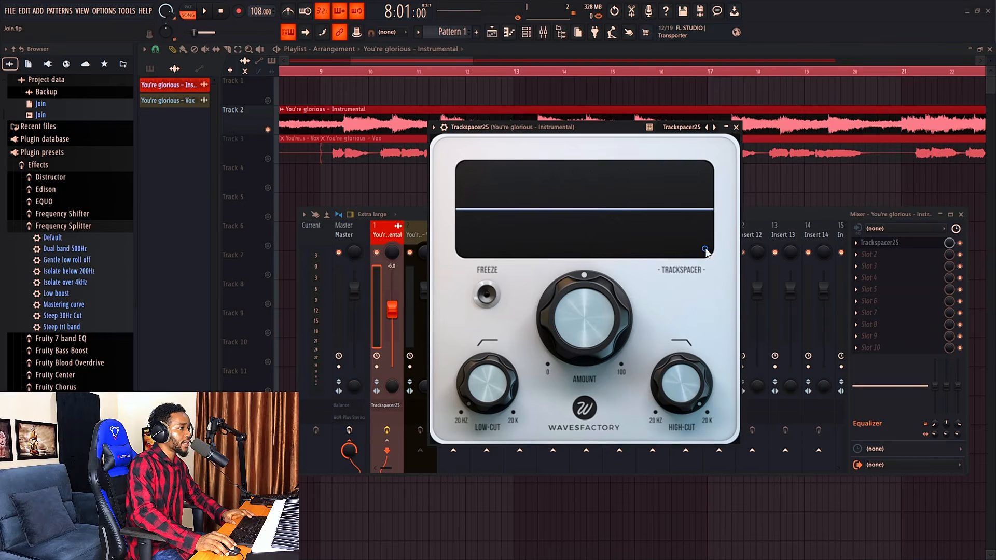
Step: Set Trackspacer's advanced pan mode to M/S with Pan at 0.00 %, and close the Advanced Panel
{"action": "left_click", "coordinate": [706, 249]}
{"action": "left_click", "coordinate": [561, 230]}
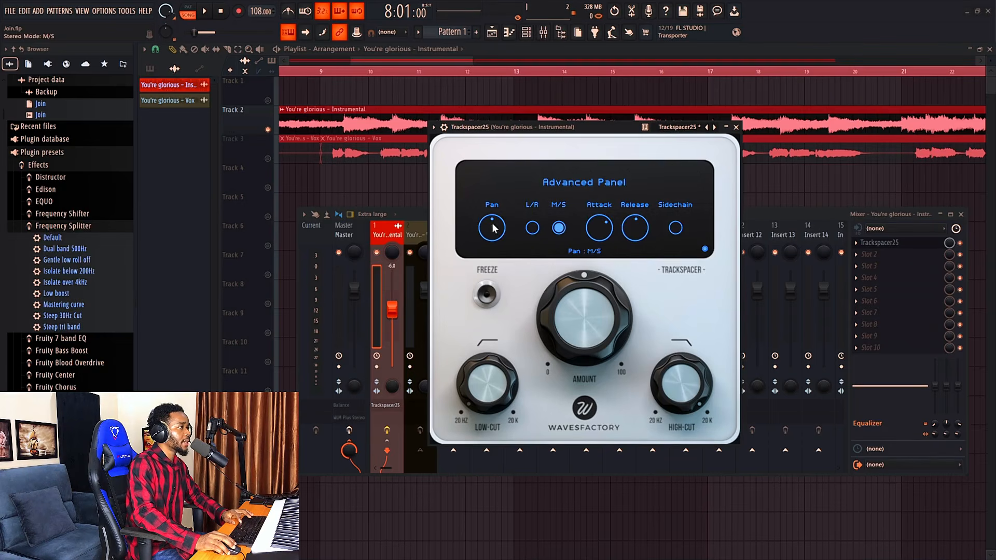
{"action": "left_click_drag", "start_coordinate": [492, 229], "coordinate": [480, 348]}
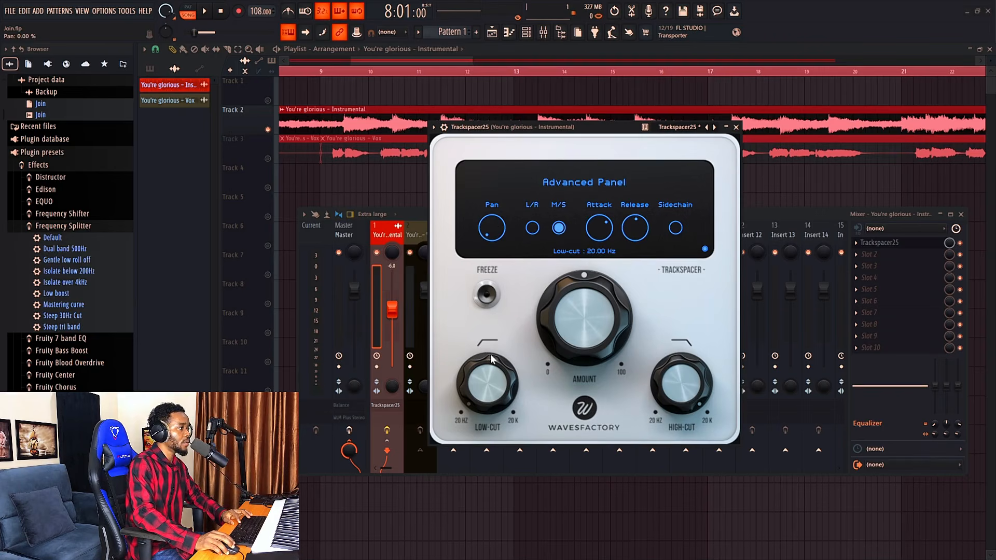
{"action": "left_click", "coordinate": [705, 250]}
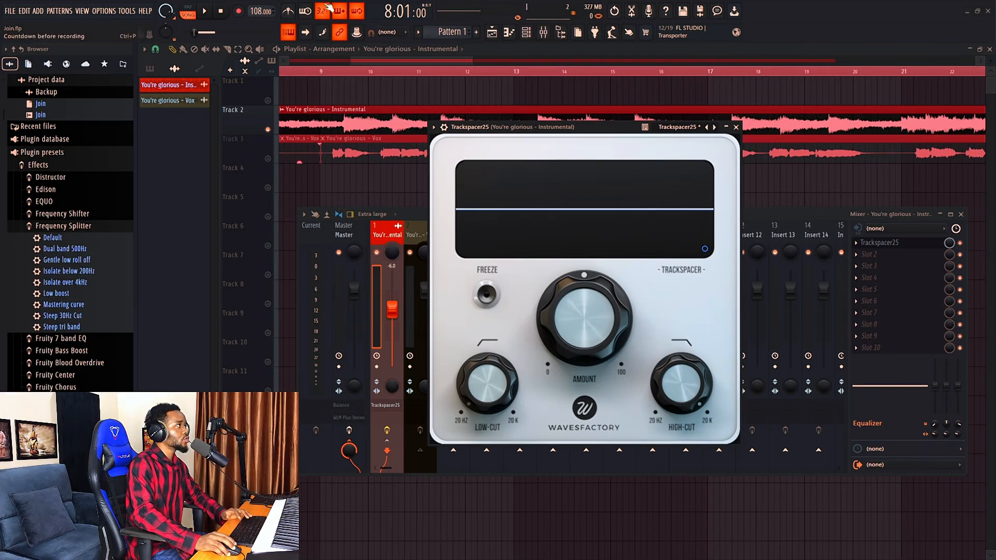
Step: Play the instrumental and vocal together to watch how Trackspacer responds, moving its window clear of the tracks, and stop playback
{"action": "left_click", "coordinate": [206, 11]}
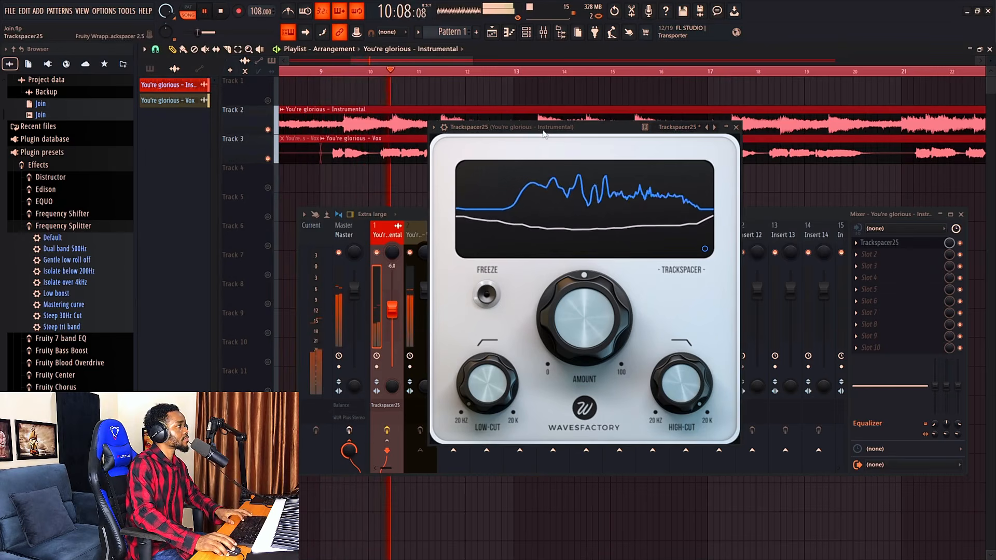
{"action": "left_click_drag", "start_coordinate": [542, 129], "coordinate": [569, 185]}
{"action": "key", "text": "space"}
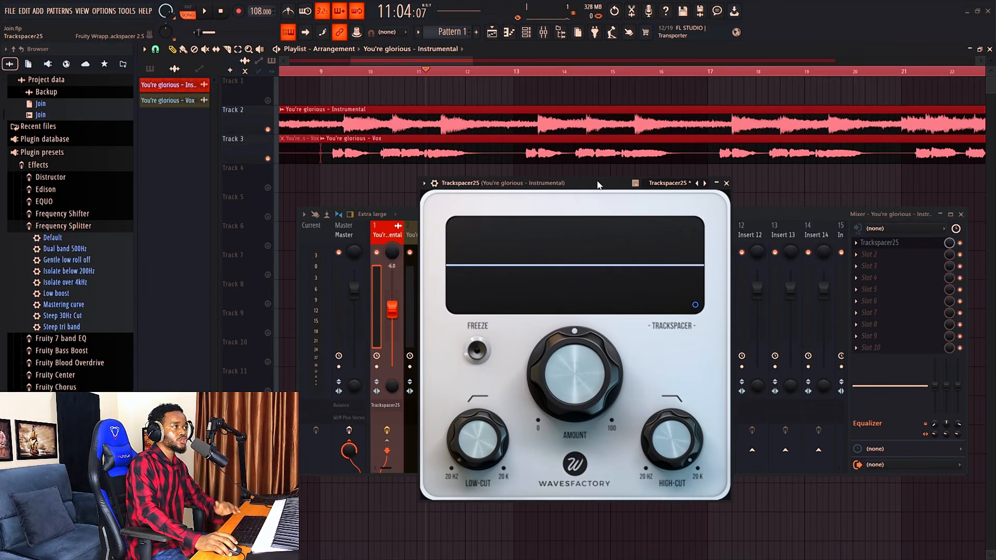
Step: Select a playback range on the playlist timeline from 12:13 to just before bar 17
{"action": "left_click", "coordinate": [238, 50]}
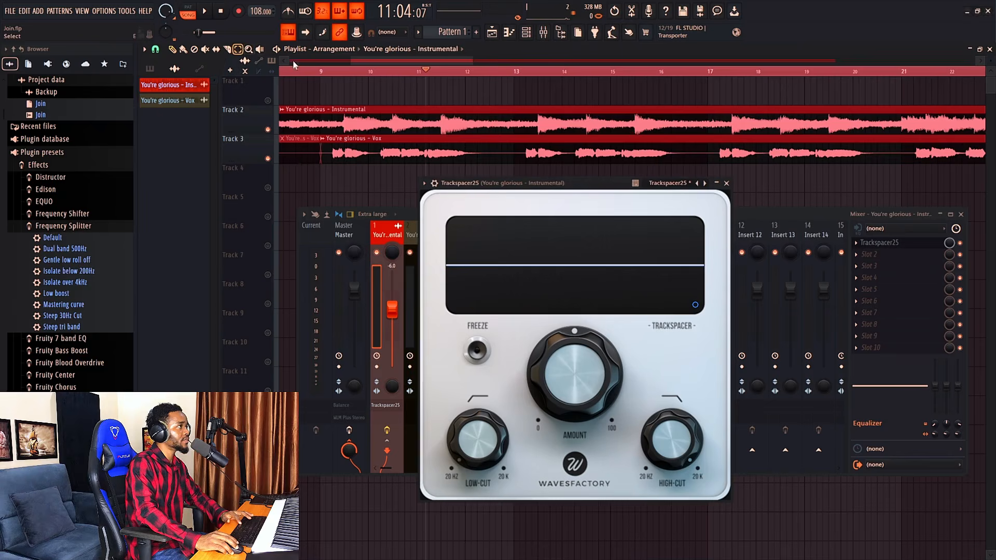
{"action": "left_click", "coordinate": [503, 70]}
{"action": "left_click_drag", "start_coordinate": [562, 100], "coordinate": [688, 124]}
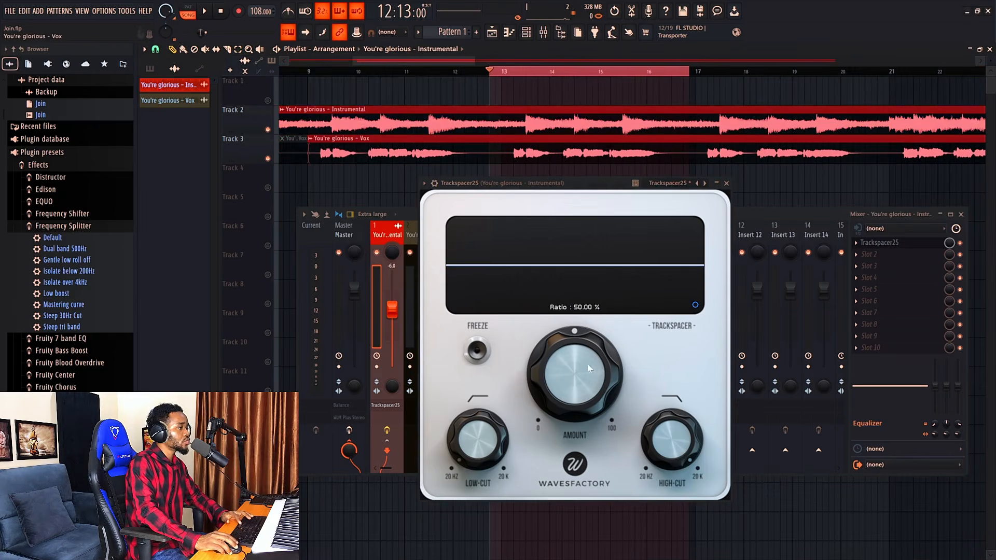
Step: Lower Trackspacer's Amount ratio to 3.08 % and preview the selected range
{"action": "left_click_drag", "start_coordinate": [573, 363], "coordinate": [557, 506]}
{"action": "left_click_drag", "start_coordinate": [550, 392], "coordinate": [550, 391]}
{"action": "scroll", "coordinate": [550, 391], "scroll_direction": "down", "scroll_amount": 1}
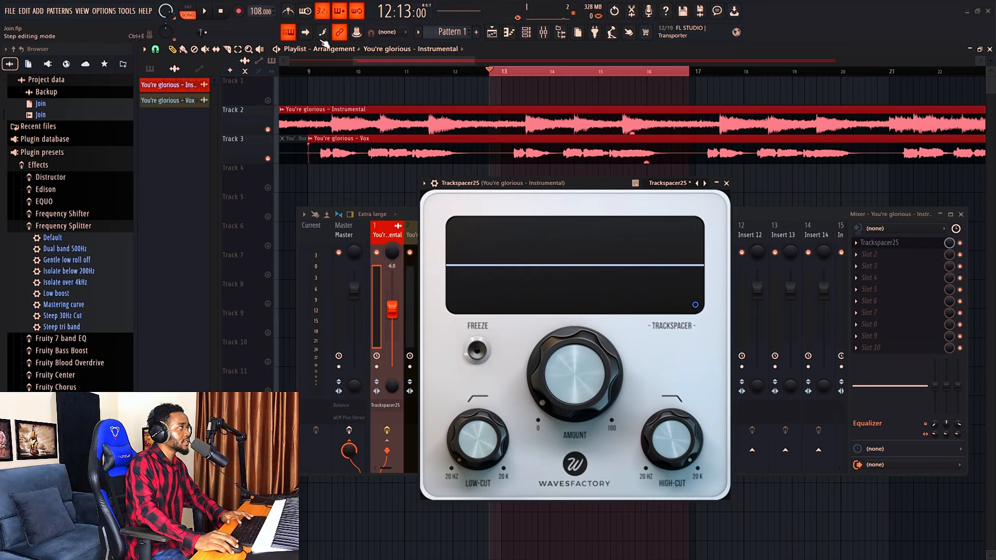
{"action": "key", "text": "space"}
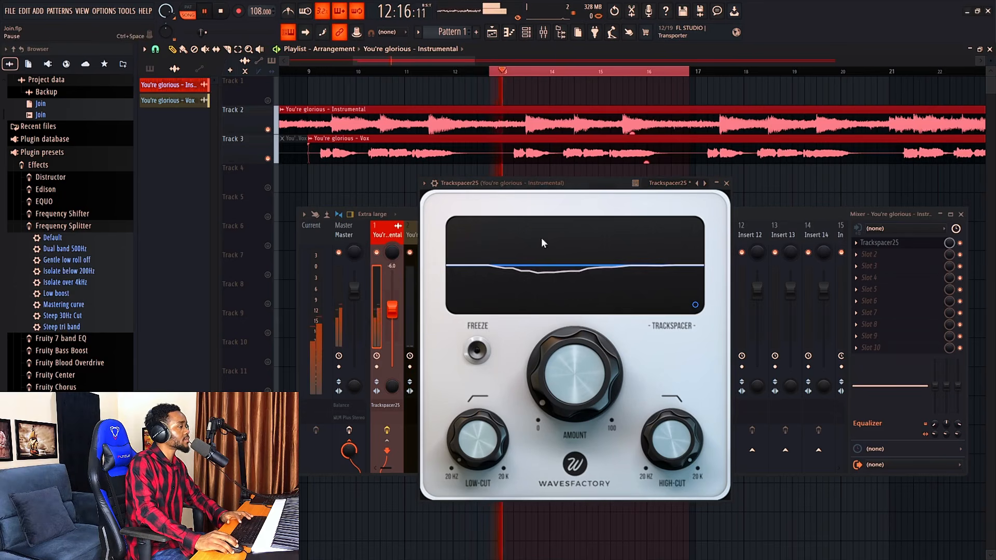
{"action": "mouse_move", "coordinate": [554, 358]}
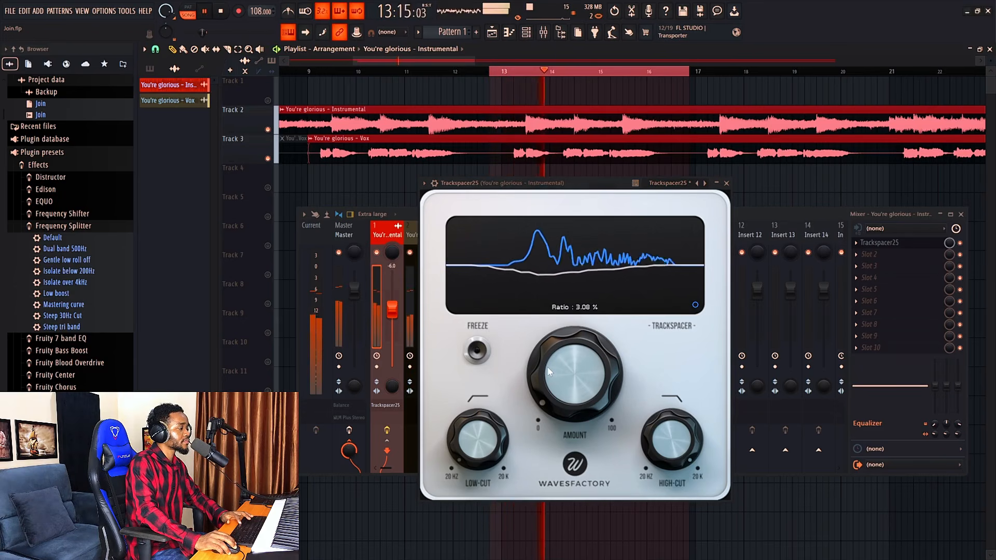
{"action": "key", "text": "space"}
Step: Slightly raise Trackspacer's low-cut and lower its high-cut, play the selected range to hear the effect, and close the plugin window
{"action": "left_click_drag", "start_coordinate": [462, 418], "coordinate": [462, 413]}
{"action": "left_click_drag", "start_coordinate": [656, 459], "coordinate": [655, 470]}
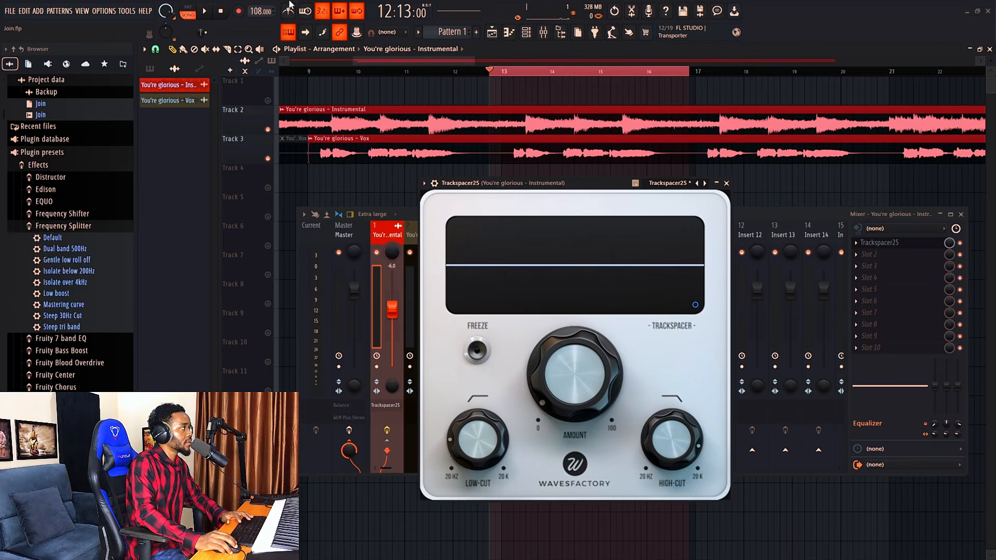
{"action": "left_click", "coordinate": [206, 11]}
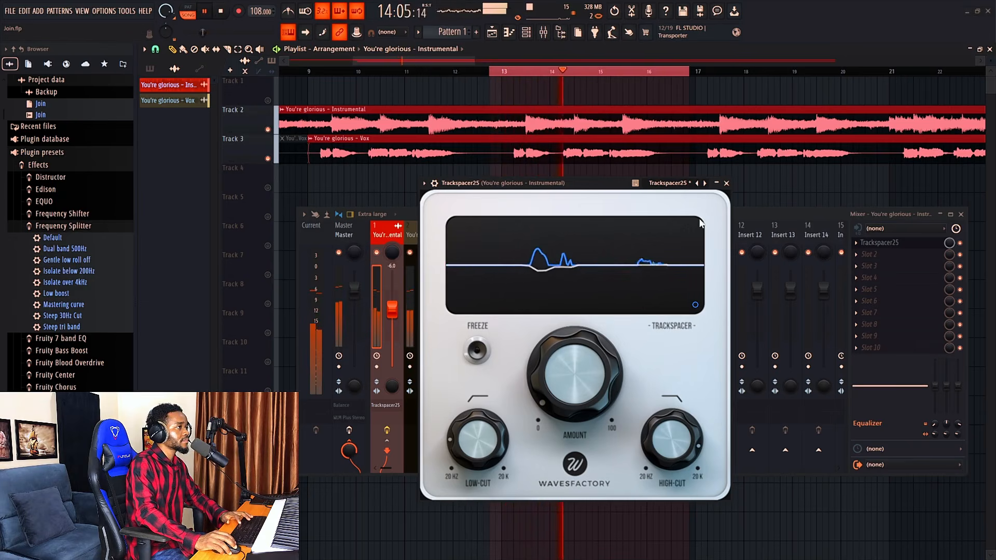
{"action": "left_click", "coordinate": [727, 183]}
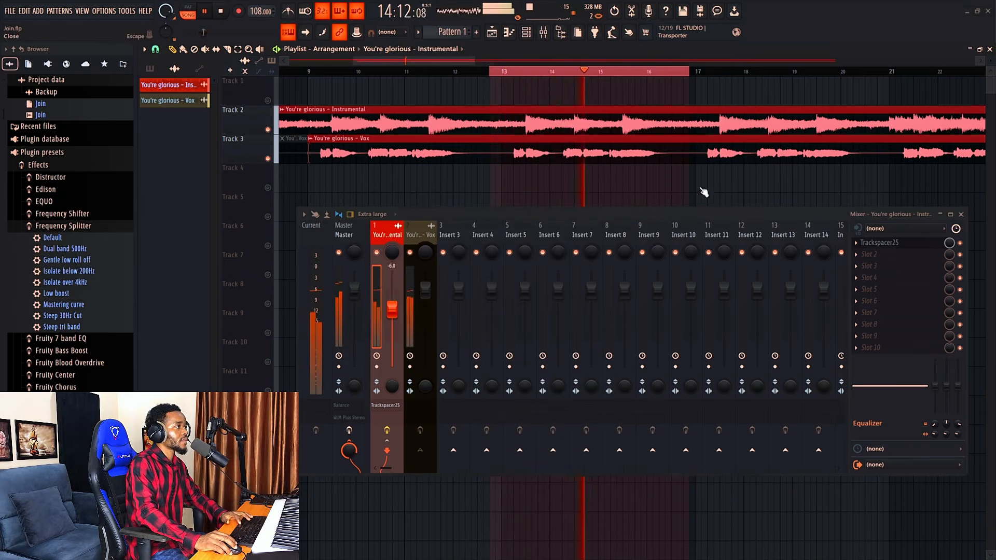
Step: Reopen Trackspacer on the instrumental mixer track, stop playback, and close the plugin window
{"action": "left_click", "coordinate": [880, 242]}
{"action": "key", "text": "space"}
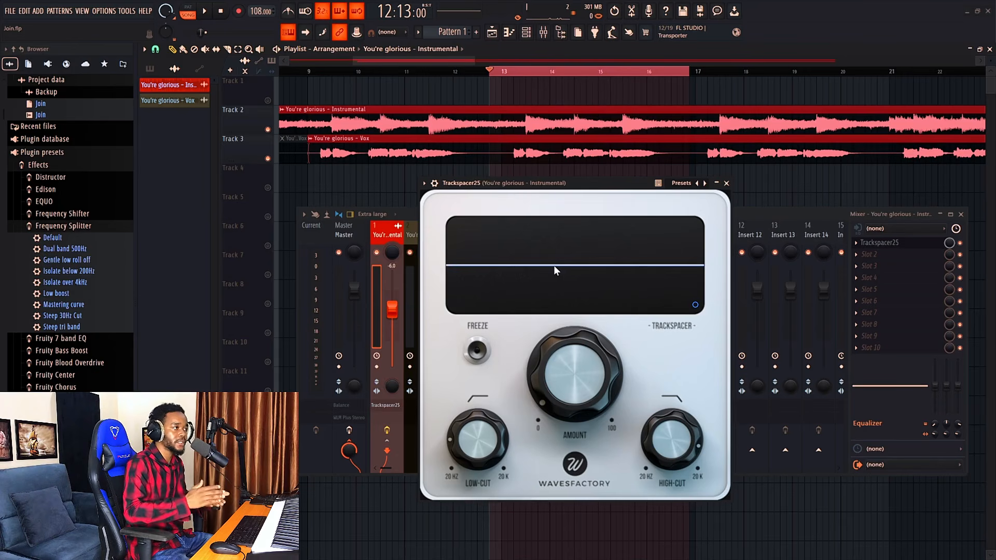
{"action": "left_click", "coordinate": [727, 183]}
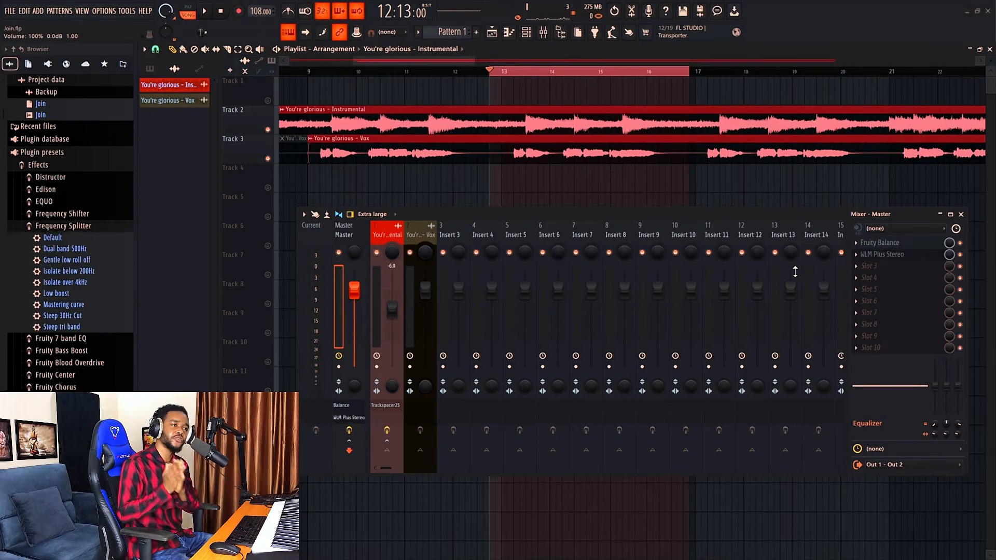
Step: Open WLM Plus Stereo on the master track and play the selected range briefly to check the mix loudness
{"action": "left_click", "coordinate": [882, 254]}
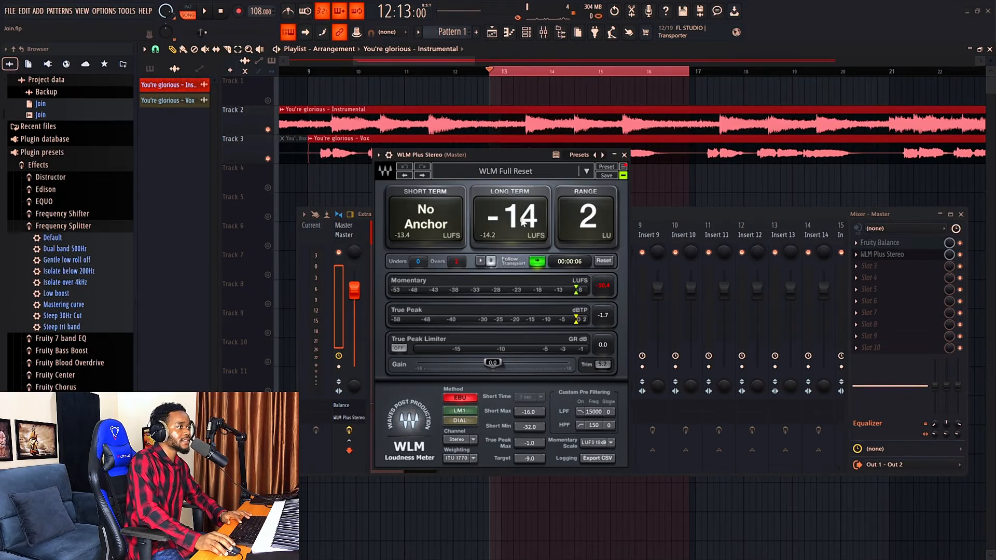
{"action": "key", "text": "space"}
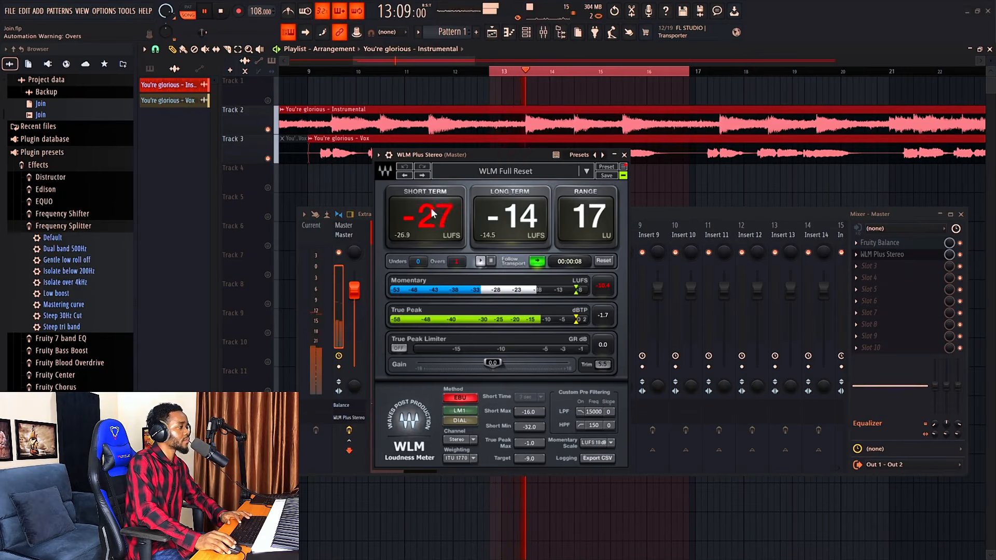
{"action": "key", "text": "space"}
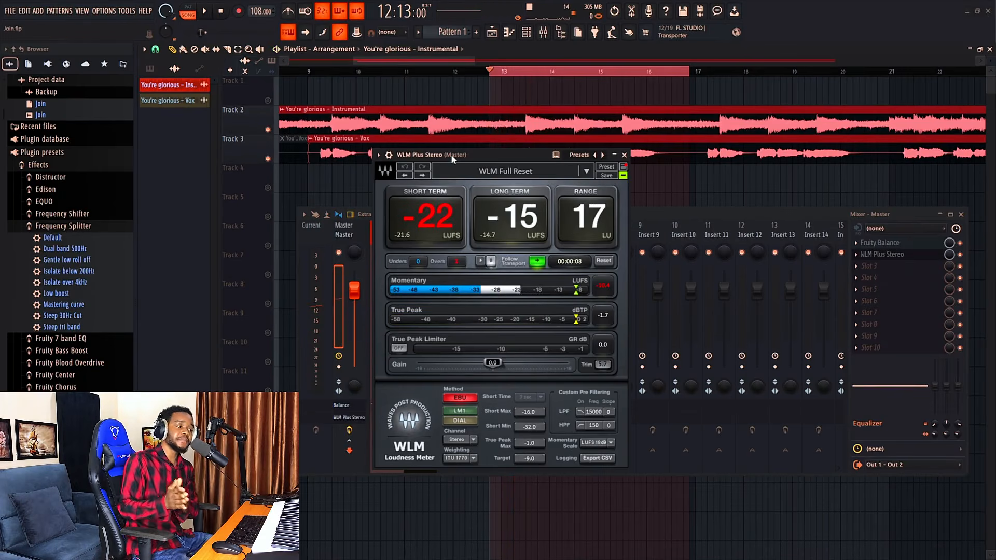
Step: Set the WLM loudness target to -15 and play the selected range to compare the long-term level with it
{"action": "left_click", "coordinate": [531, 459]}
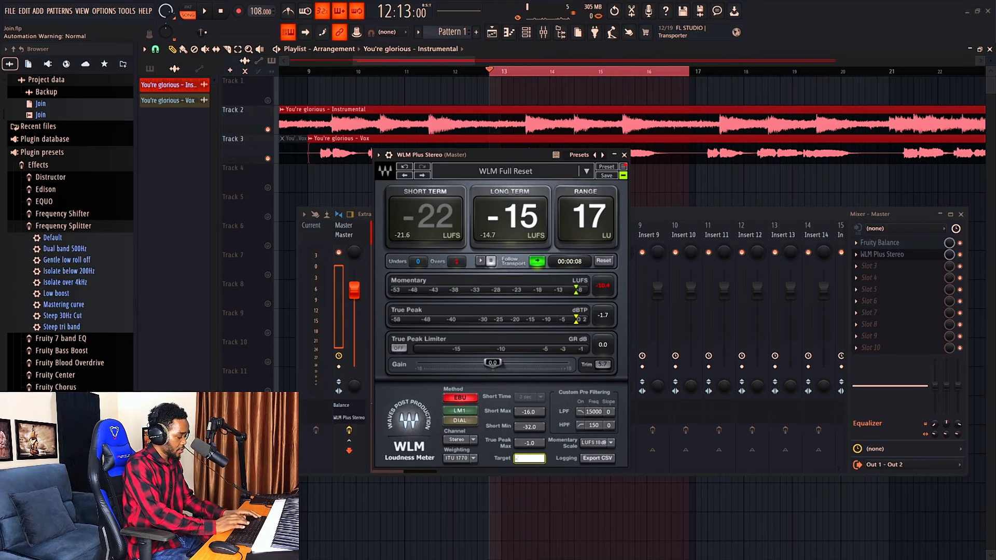
{"action": "type", "text": "-15"}
{"action": "key", "text": "Return"}
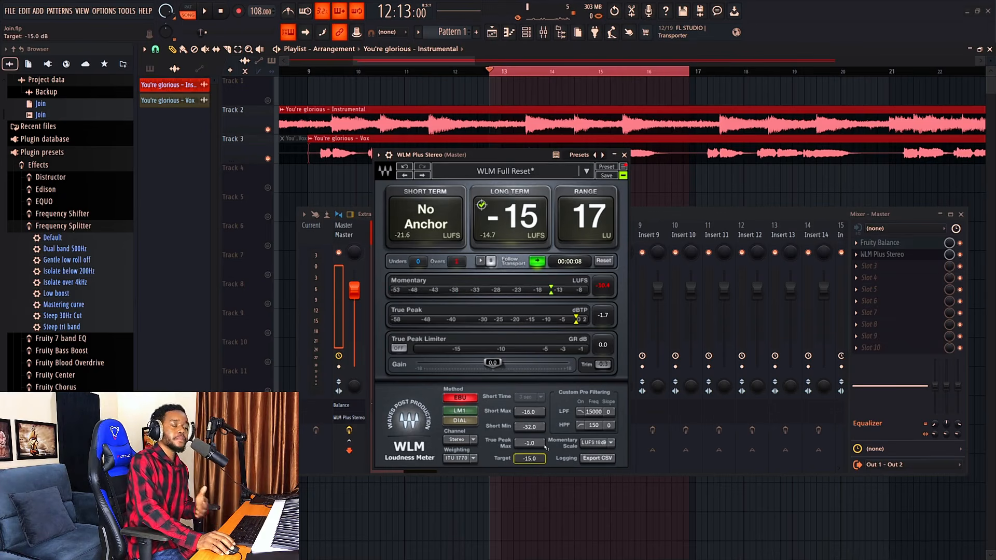
{"action": "key", "text": "space"}
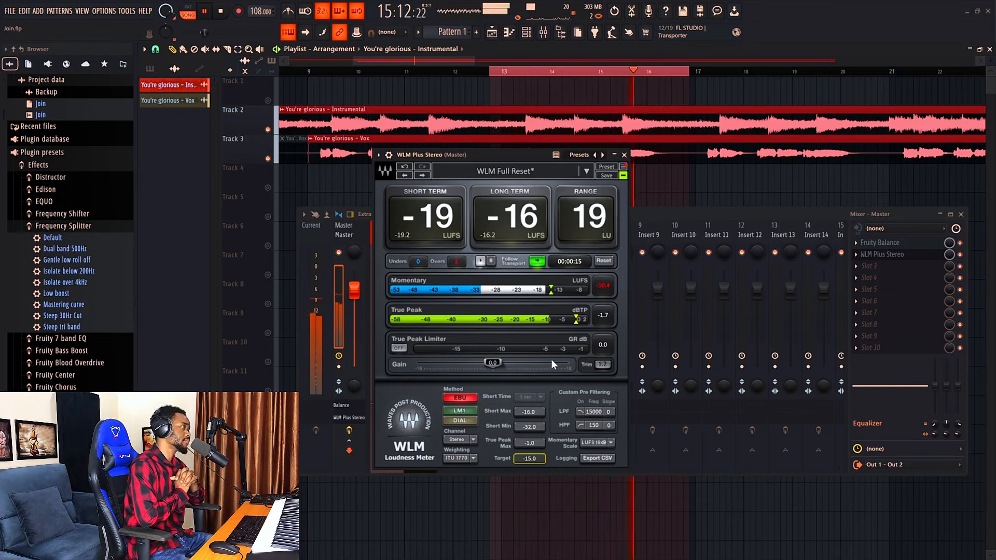
{"action": "key", "text": "space"}
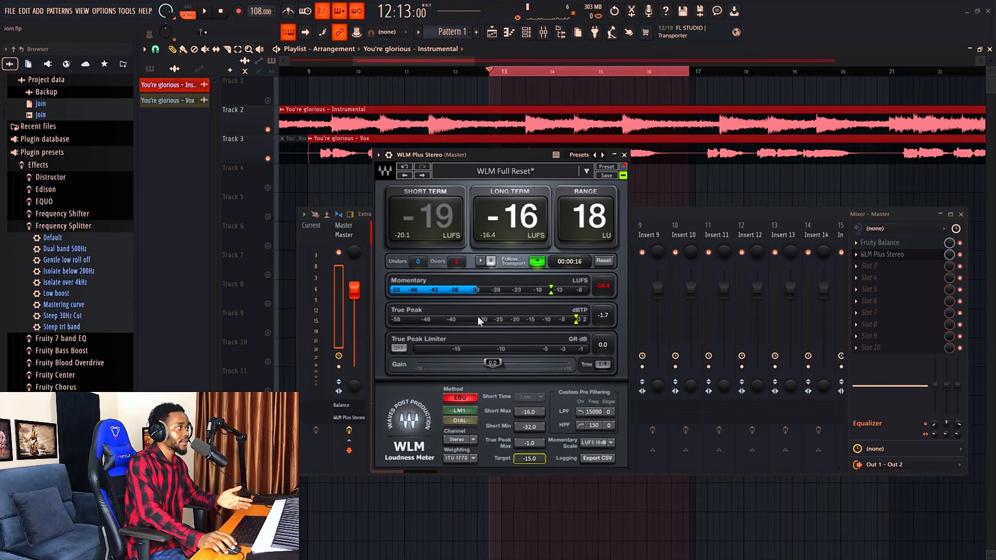
Step: Set the WLM loudness target to -17 and play the selected range to check the long-term level against it
{"action": "left_click", "coordinate": [535, 459]}
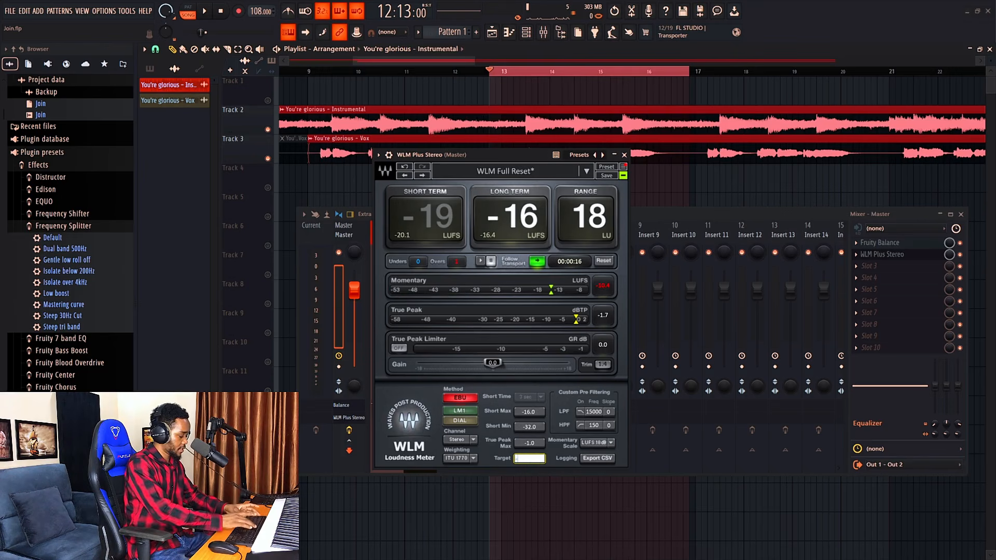
{"action": "type", "text": "-17"}
{"action": "key", "text": "Return"}
{"action": "key", "text": "space"}
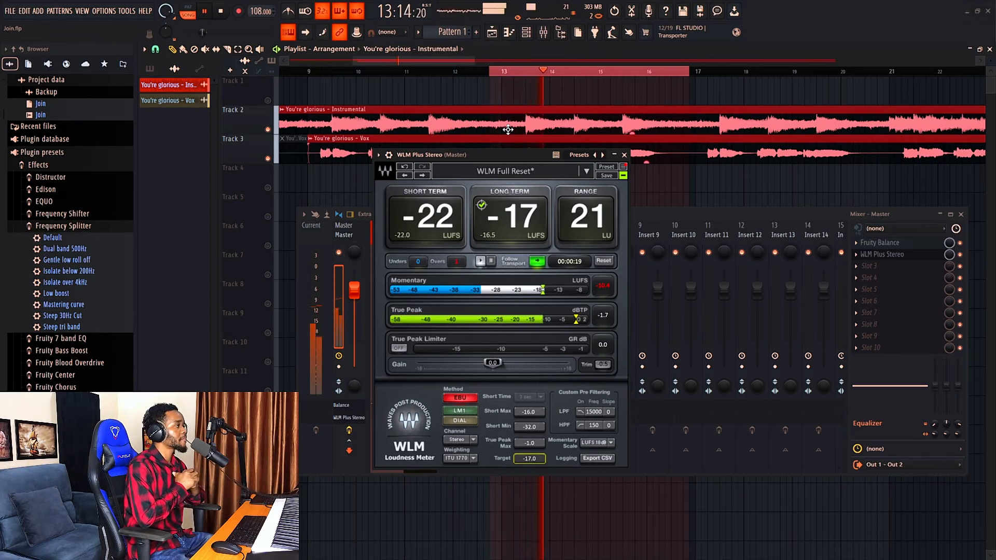
{"action": "key", "text": "space"}
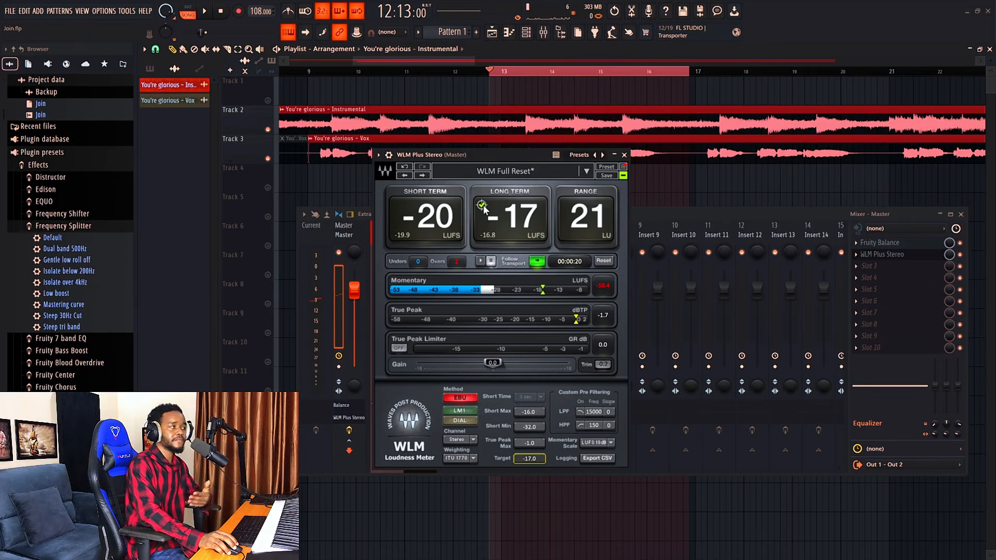
Step: Move the loudness meter window clear of the playlist tracks and play the selected range to examine the levels
{"action": "left_click_drag", "start_coordinate": [499, 154], "coordinate": [488, 154]}
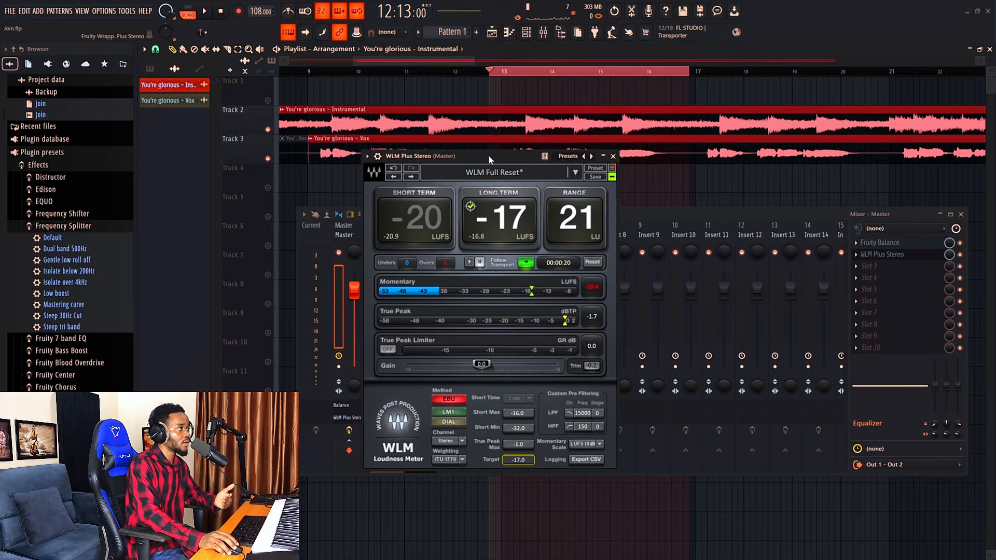
{"action": "key", "text": "space"}
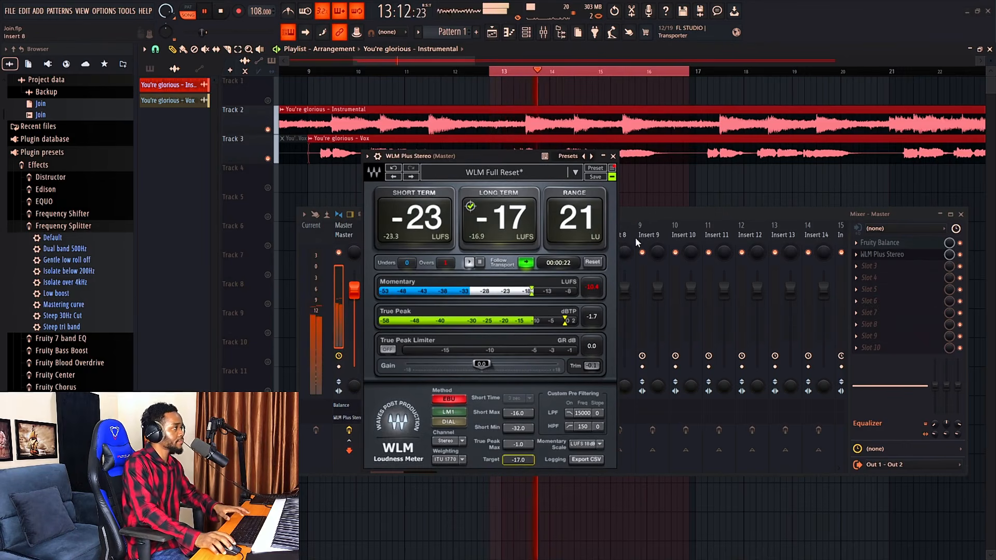
{"action": "left_click_drag", "start_coordinate": [510, 158], "coordinate": [441, 213]}
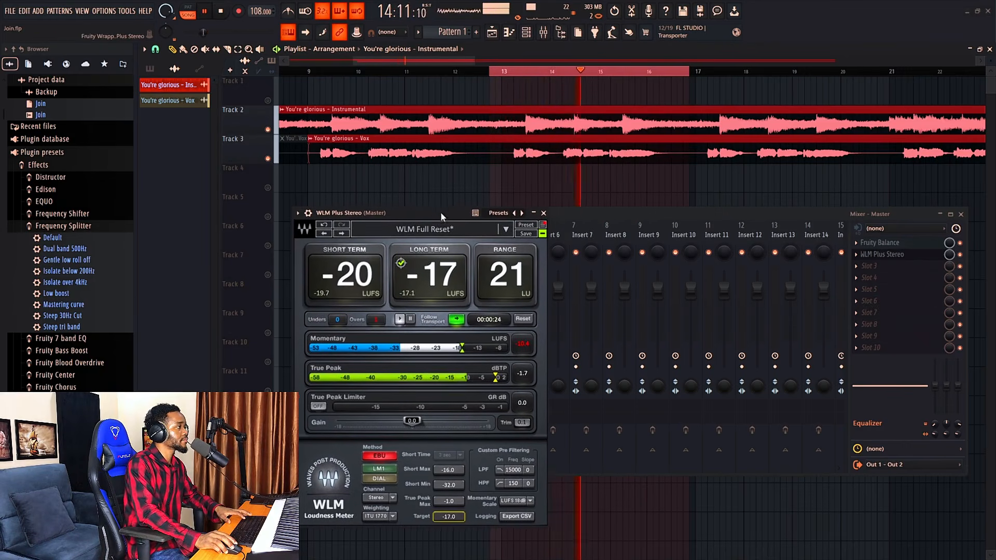
Step: Render the full song to Join2.wav as a 32Bit float stereo WAV
{"action": "scroll", "coordinate": [424, 188], "scroll_direction": "down", "scroll_amount": 1}
{"action": "scroll", "coordinate": [423, 188], "scroll_direction": "up", "scroll_amount": 1}
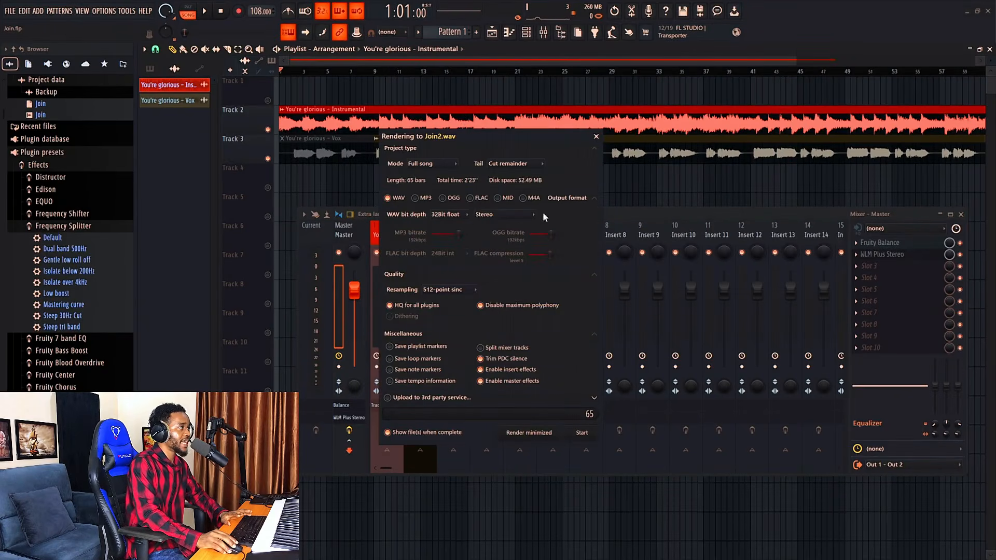
{"action": "left_click", "coordinate": [589, 437]}
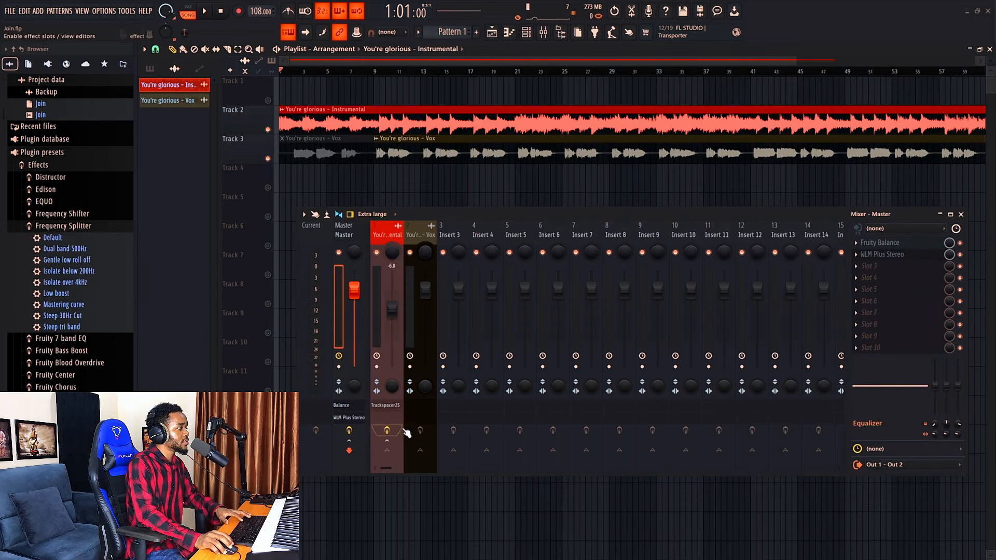
Step: Disable the effects on the instrumental and master mixer tracks, and save the project
{"action": "left_click", "coordinate": [387, 431]}
{"action": "left_click", "coordinate": [349, 430]}
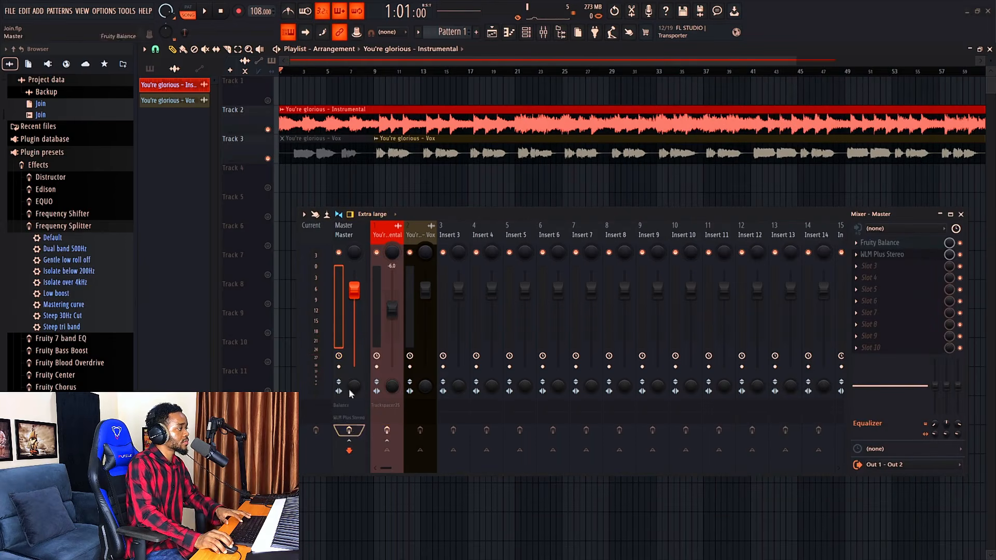
{"action": "left_click", "coordinate": [10, 11]}
{"action": "left_click", "coordinate": [18, 54]}
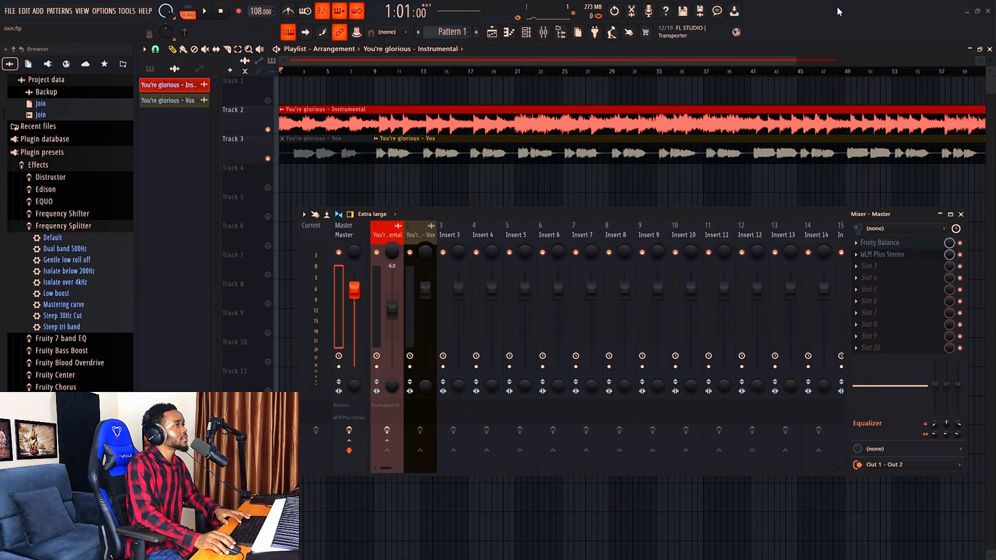
Step: Open the recent project Master.flp and briefly play its existing Join clip
{"action": "left_click", "coordinate": [10, 12]}
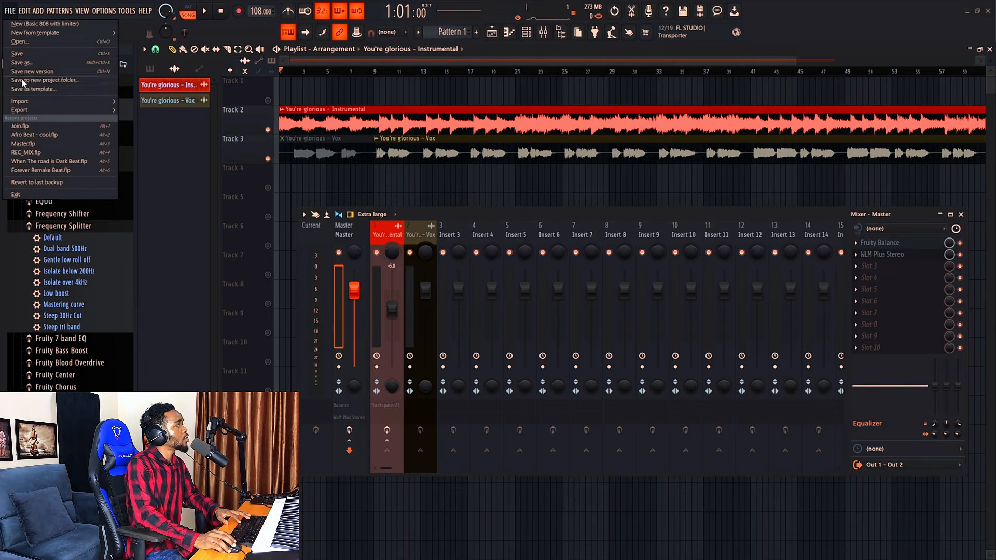
{"action": "left_click", "coordinate": [40, 147]}
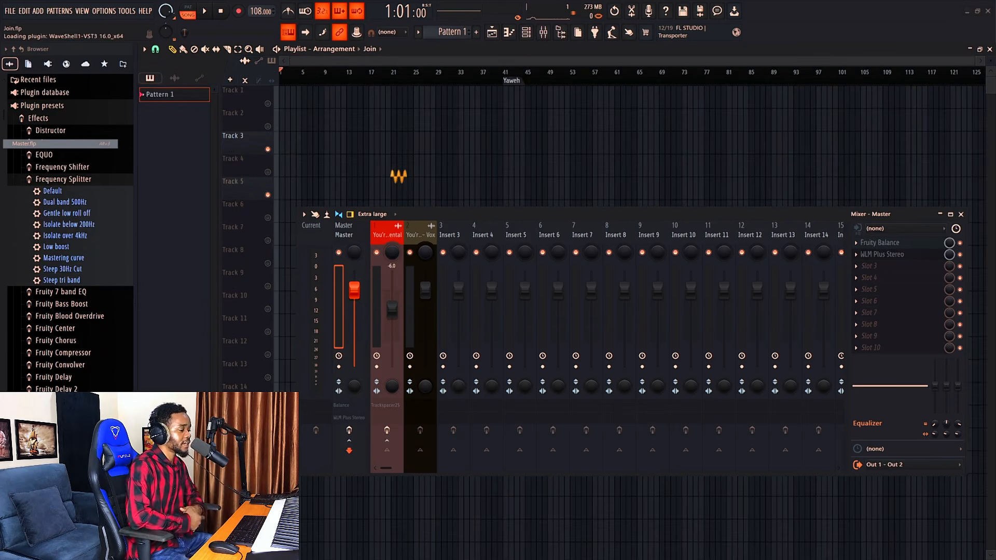
{"action": "key", "text": "space"}
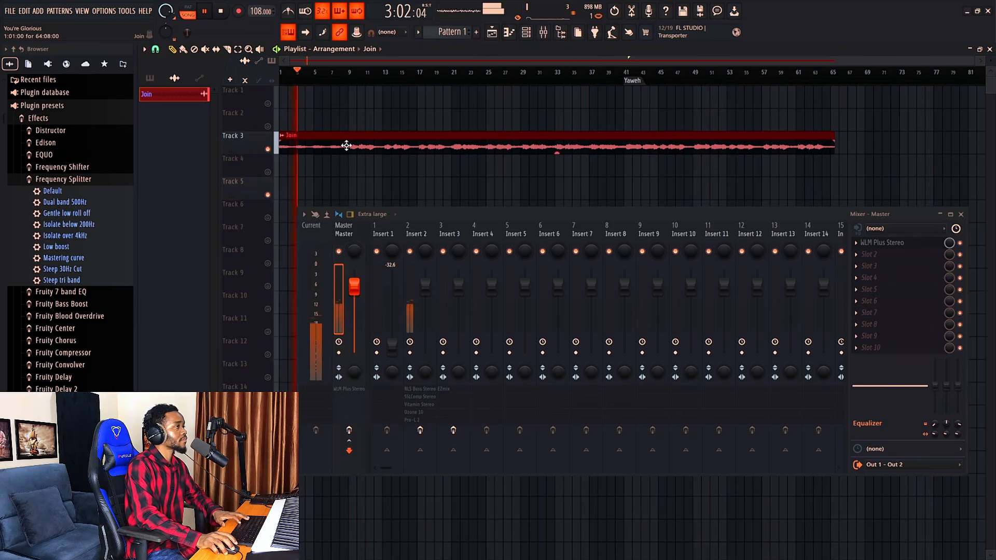
{"action": "key", "text": "space"}
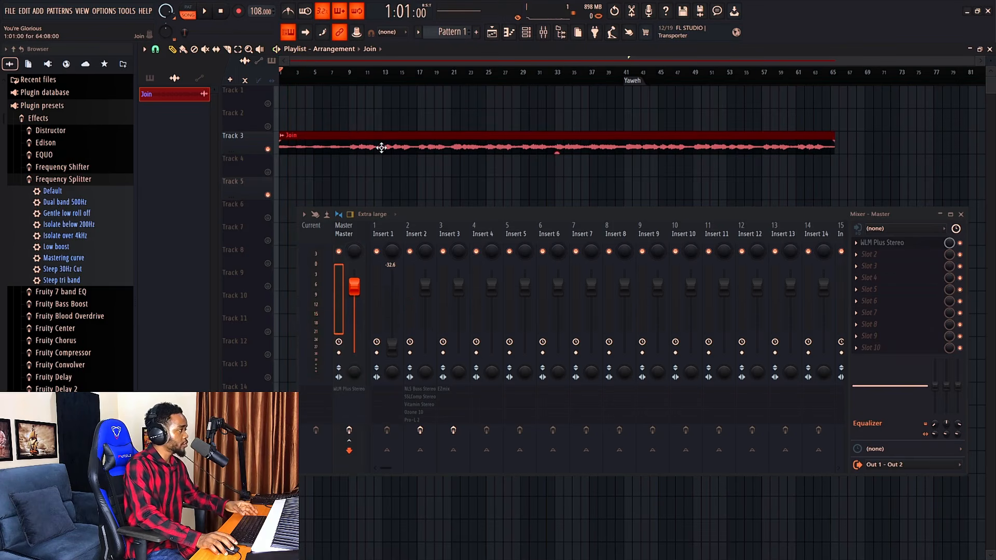
Step: Bring the rendered Join2 file from the Join folder in File Explorer onto Track 4 of the playlist
{"action": "key", "text": "super"}
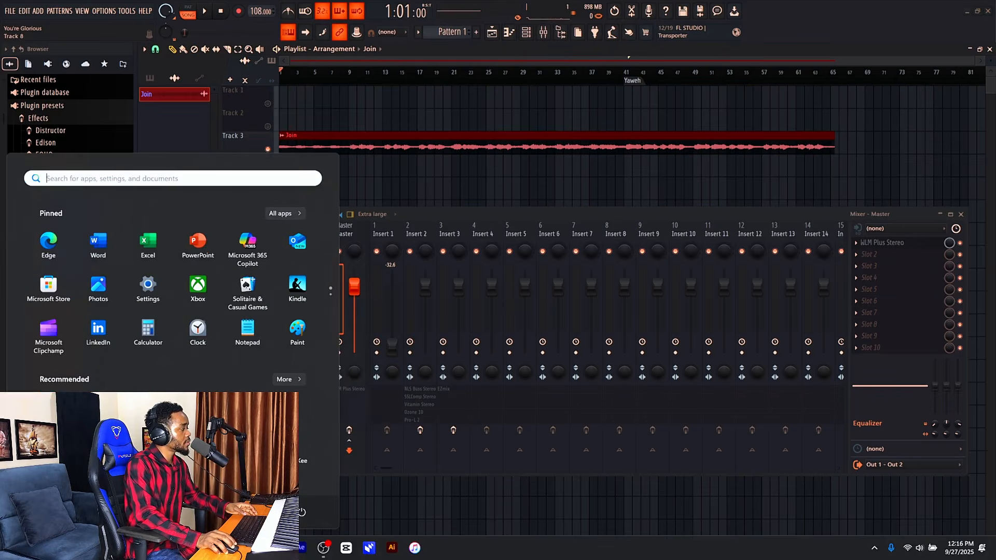
{"action": "key", "text": "super+e"}
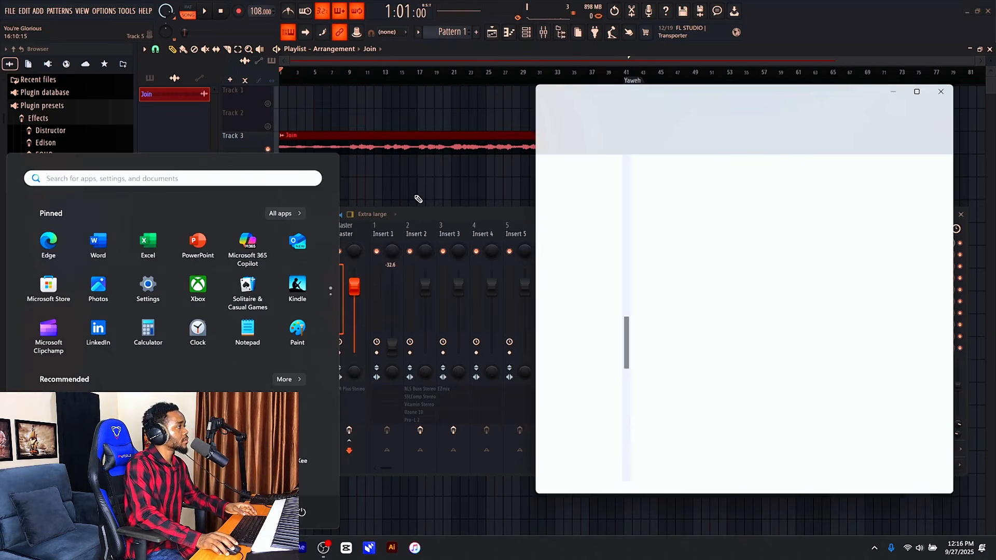
{"action": "left_click", "coordinate": [660, 222]}
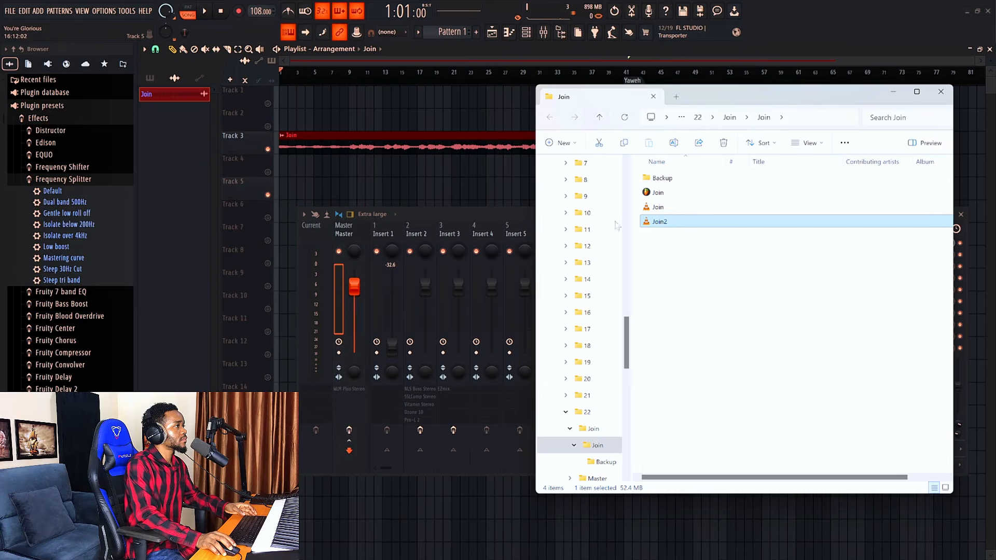
{"action": "left_click_drag", "start_coordinate": [617, 225], "coordinate": [334, 159]}
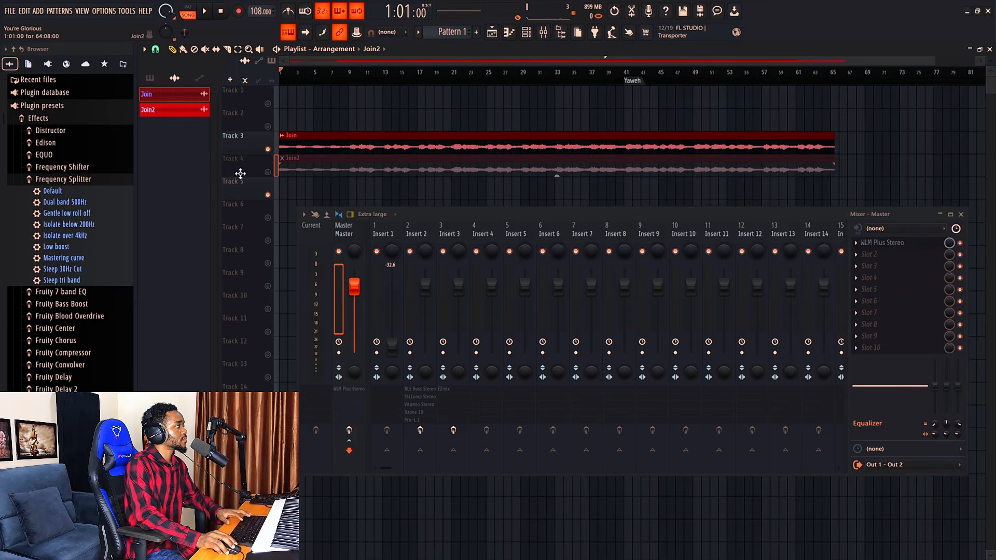
Step: Solo Track 4 to audition the Join2 clip, and delete the old Join clip from Track 3
{"action": "right_click", "coordinate": [268, 171]}
{"action": "key", "text": "space"}
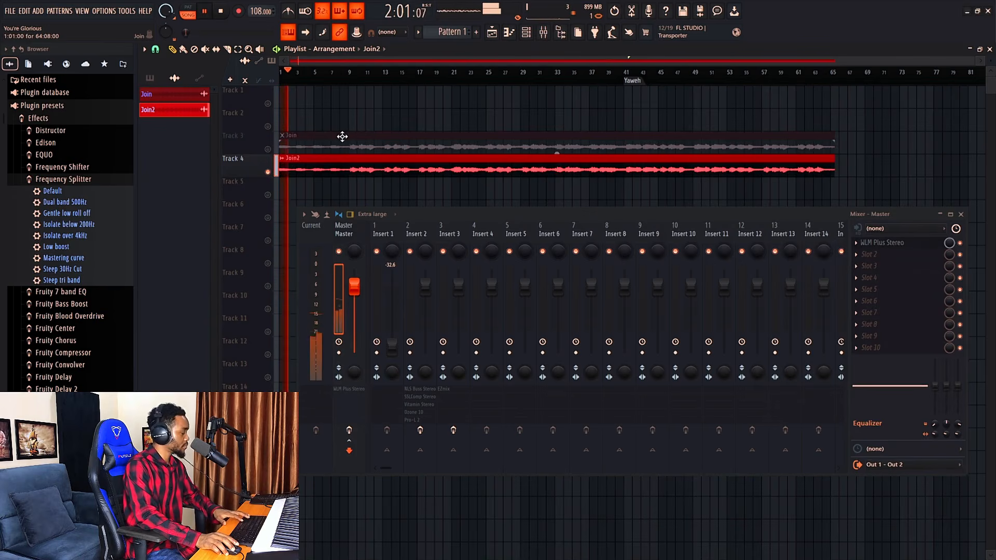
{"action": "scroll", "coordinate": [333, 130], "scroll_direction": "down", "scroll_amount": 1}
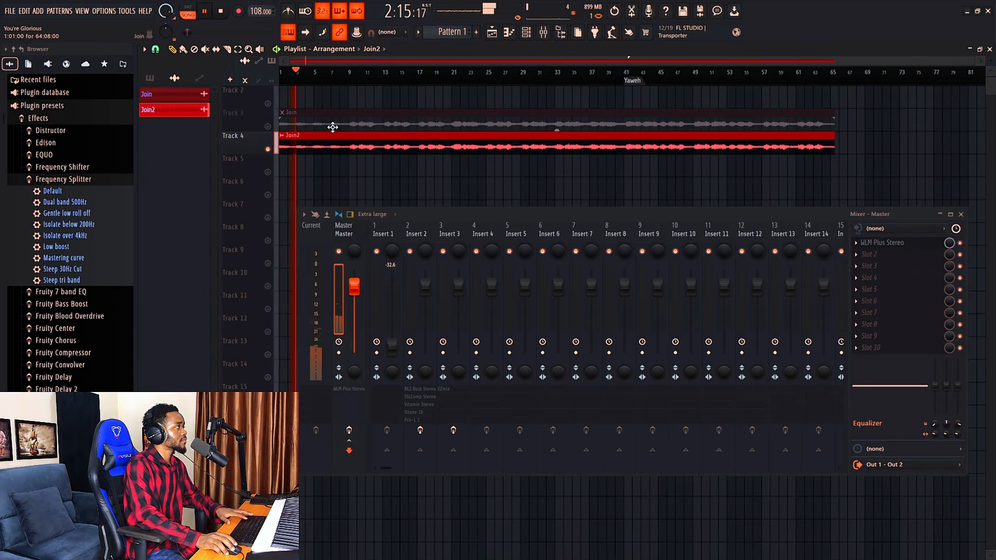
{"action": "key", "text": "space"}
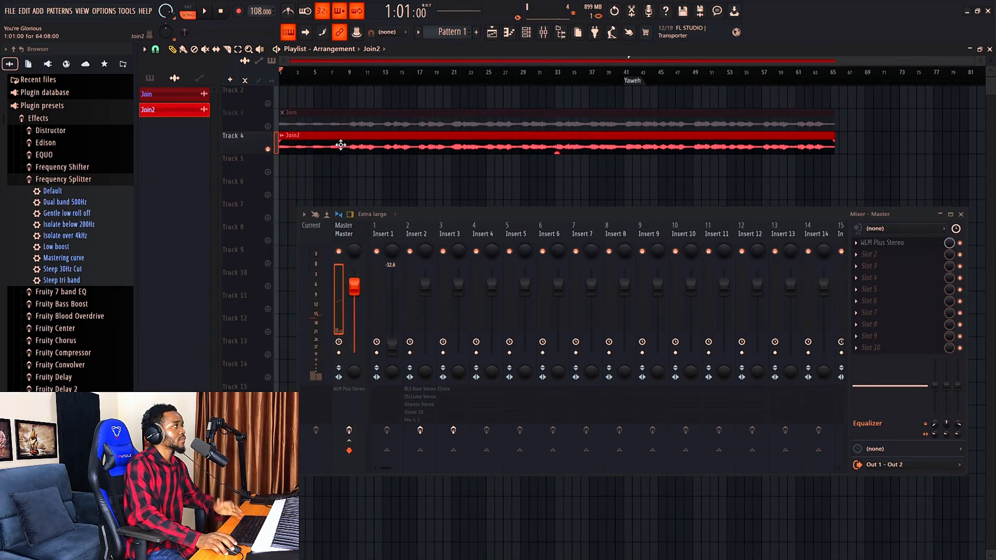
{"action": "right_click", "coordinate": [354, 118]}
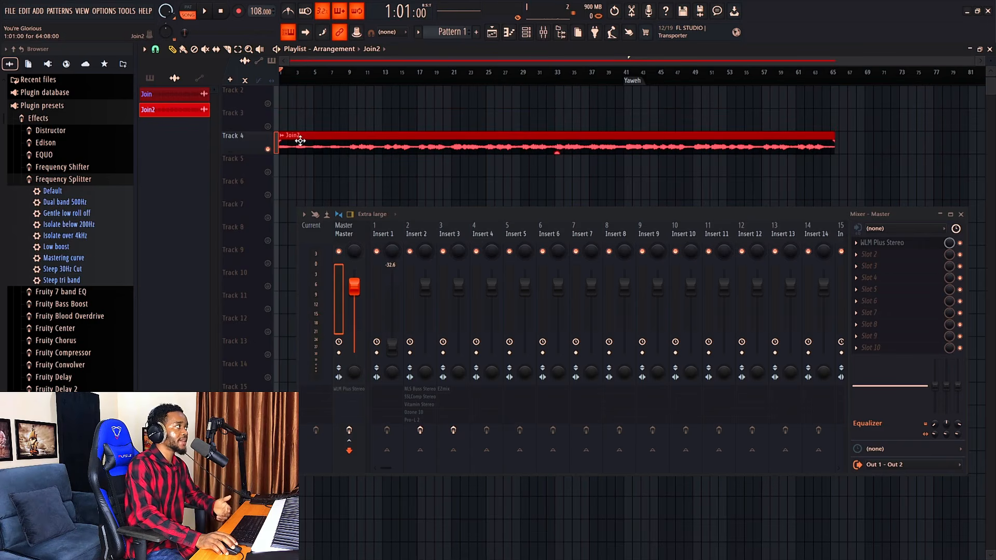
Step: Play Join2 from about bar 14 with the master's WLM meter open to check its loudness, and stop playback
{"action": "key", "text": "space"}
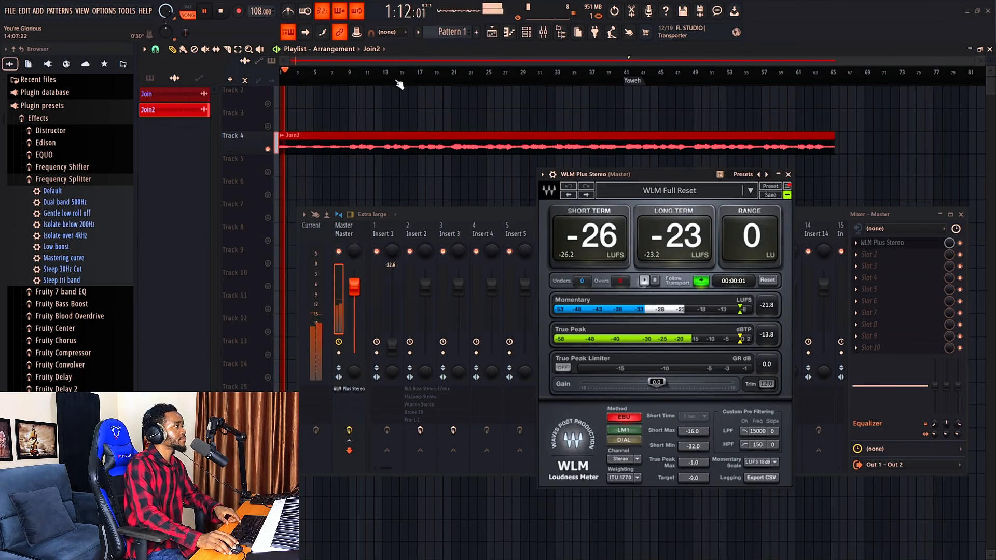
{"action": "left_click", "coordinate": [396, 78]}
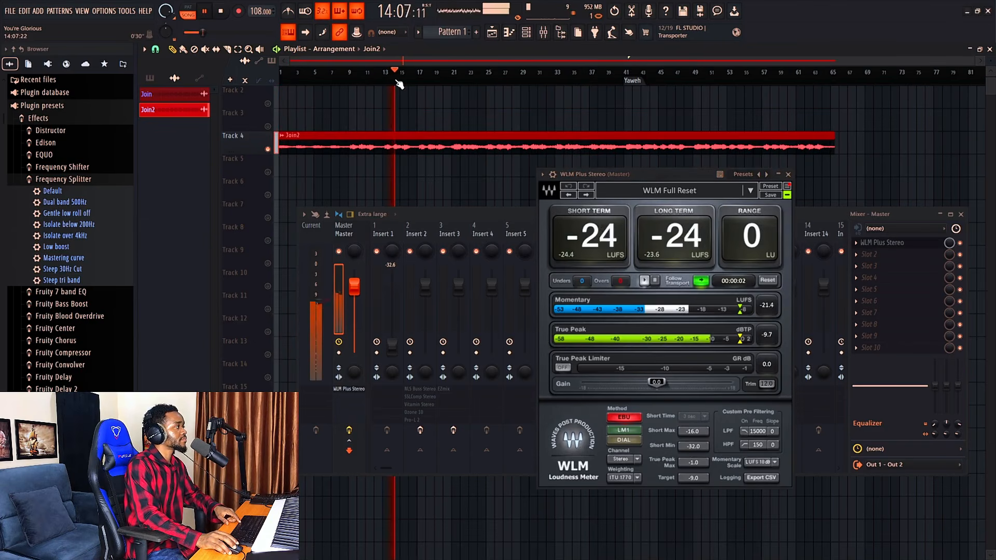
{"action": "left_click_drag", "start_coordinate": [604, 174], "coordinate": [601, 175]}
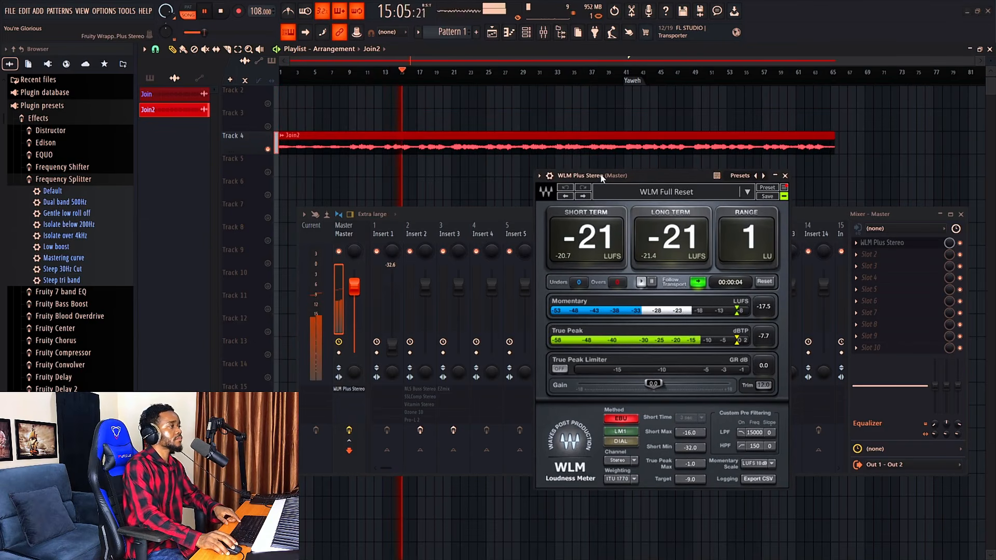
{"action": "key", "text": "space"}
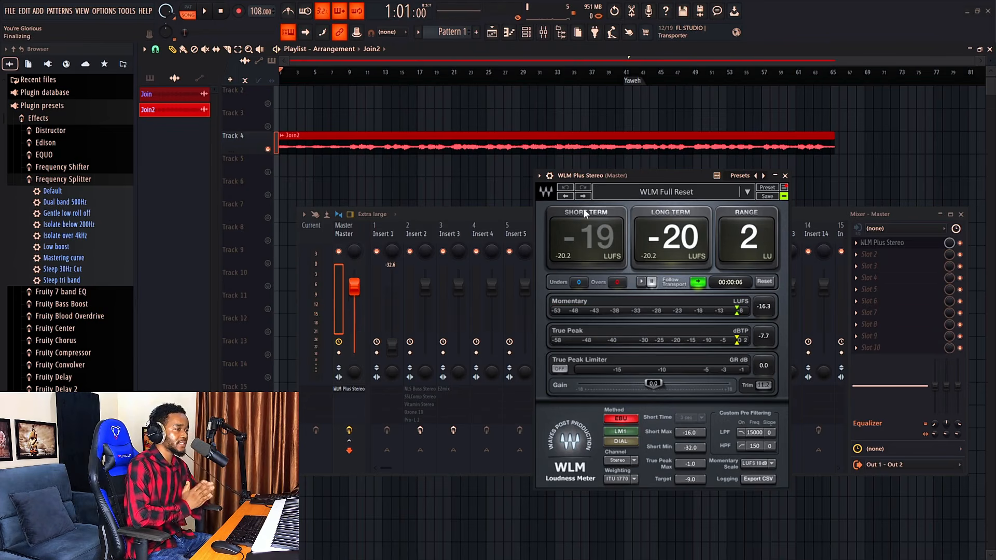
Step: In the project info, set the author to "XSAMIE MUSIC" and the genre to "GOSPLE", and close the settings
{"action": "left_click_drag", "start_coordinate": [584, 176], "coordinate": [544, 198]}
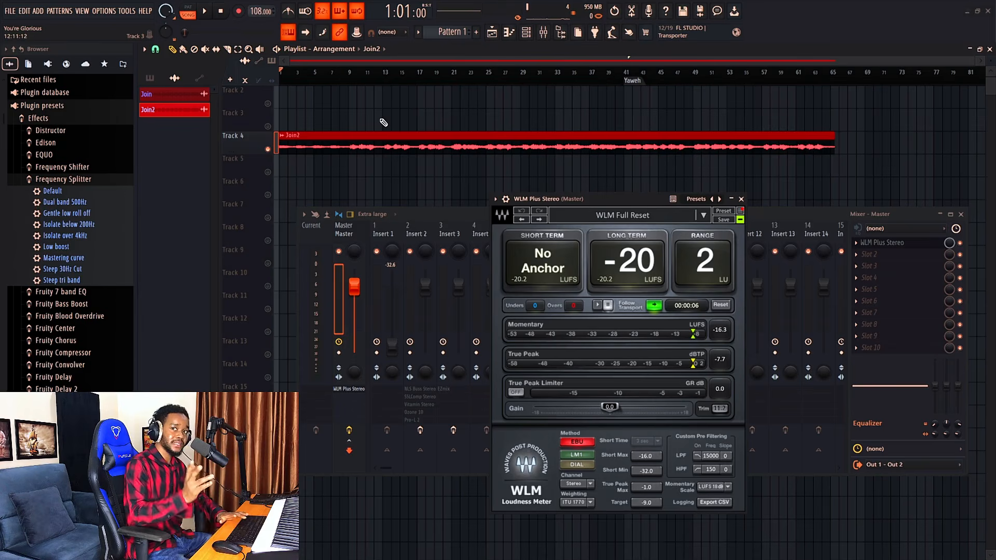
{"action": "left_click", "coordinate": [104, 11]}
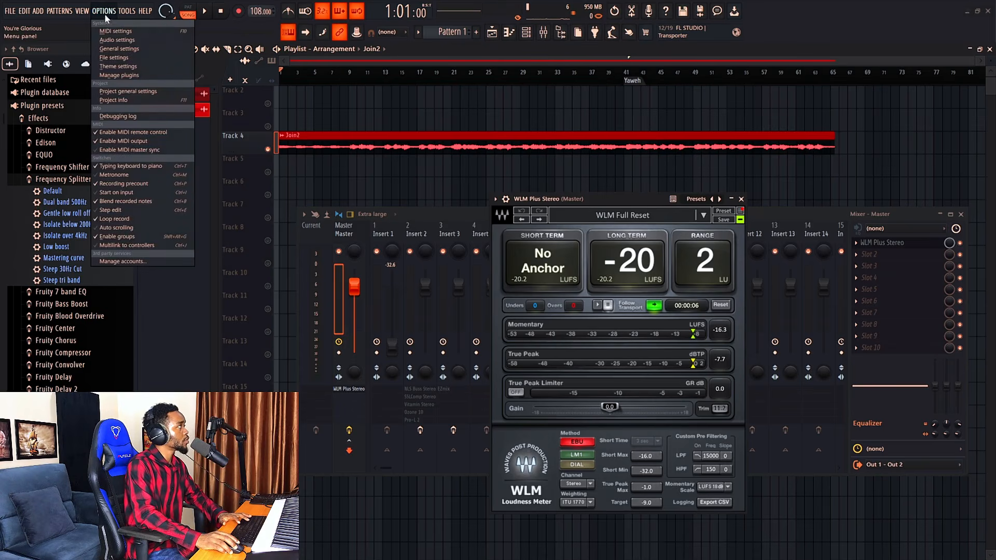
{"action": "left_click", "coordinate": [109, 32]}
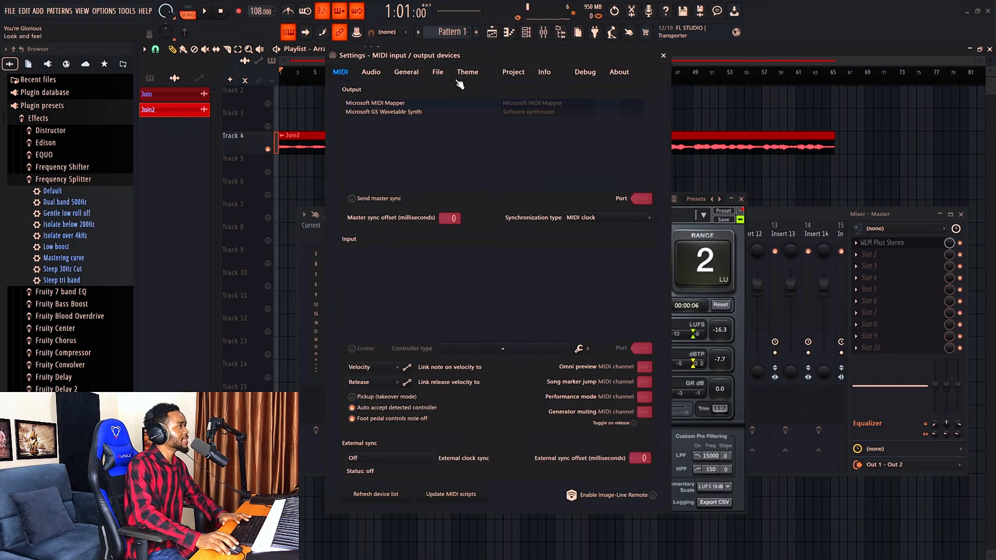
{"action": "left_click", "coordinate": [544, 72]}
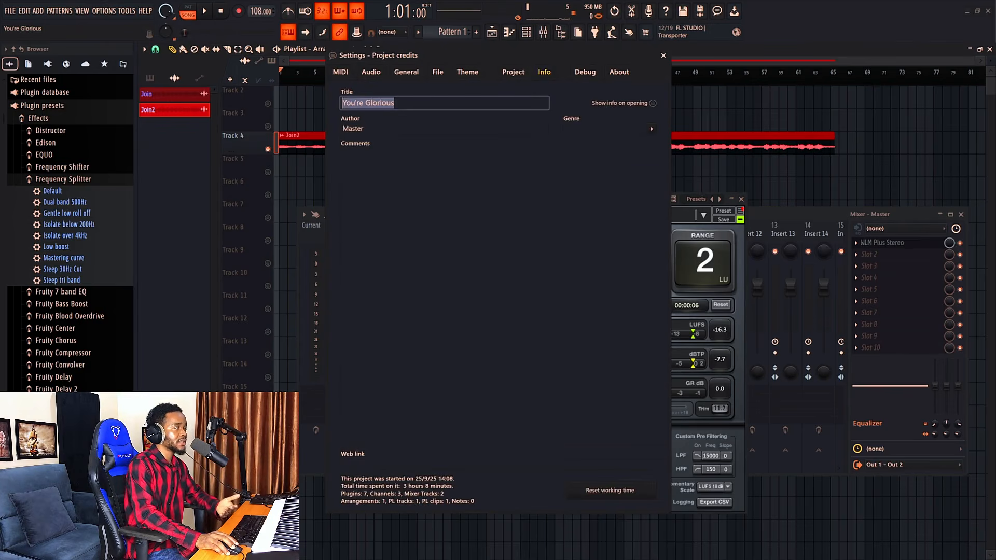
{"action": "left_click", "coordinate": [354, 129]}
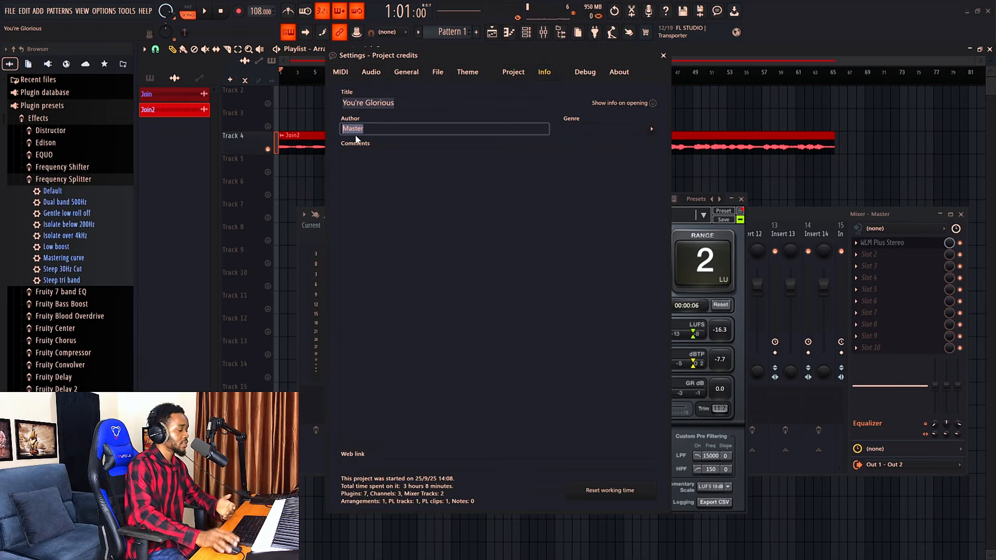
{"action": "type", "text": "X"}
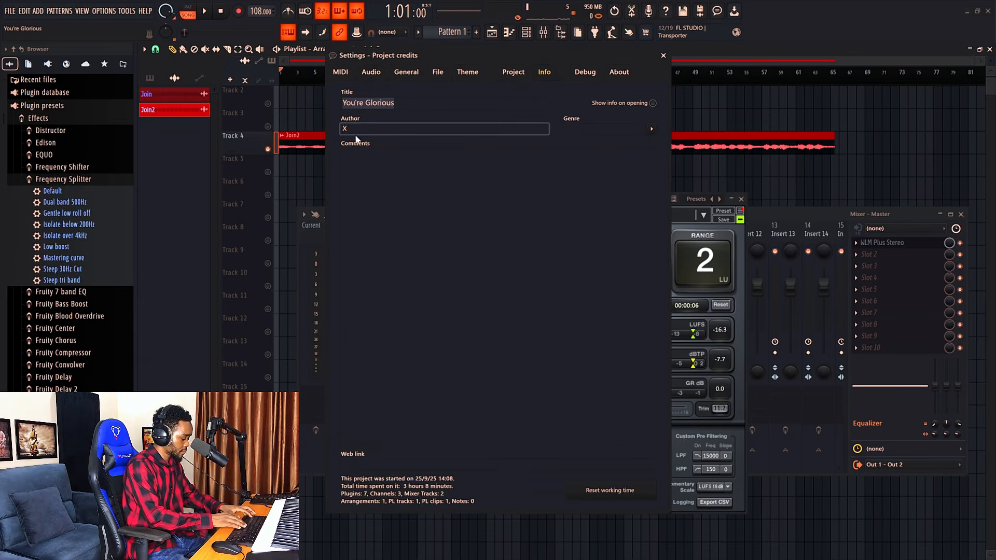
{"action": "type", "text": "SAMIE MUSIC"}
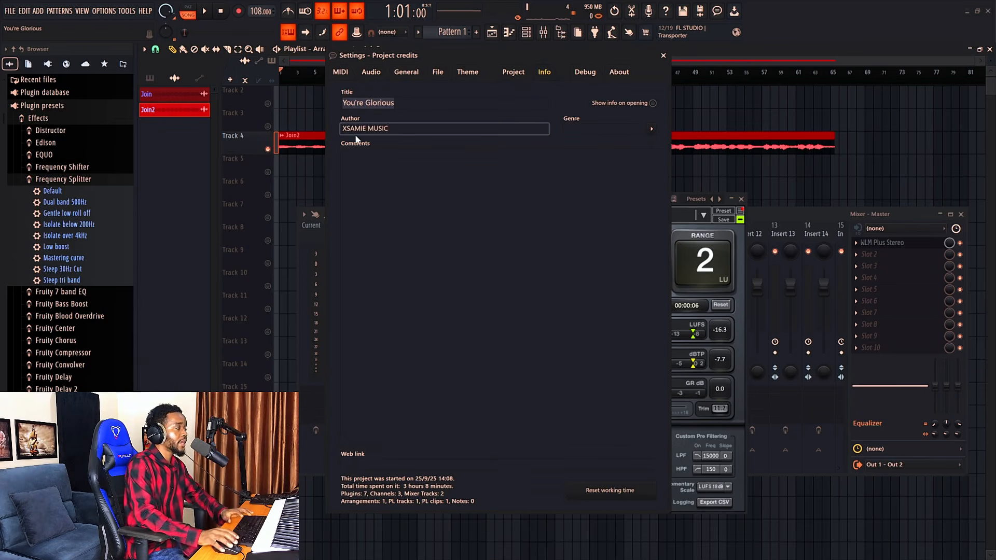
{"action": "left_click", "coordinate": [581, 125]}
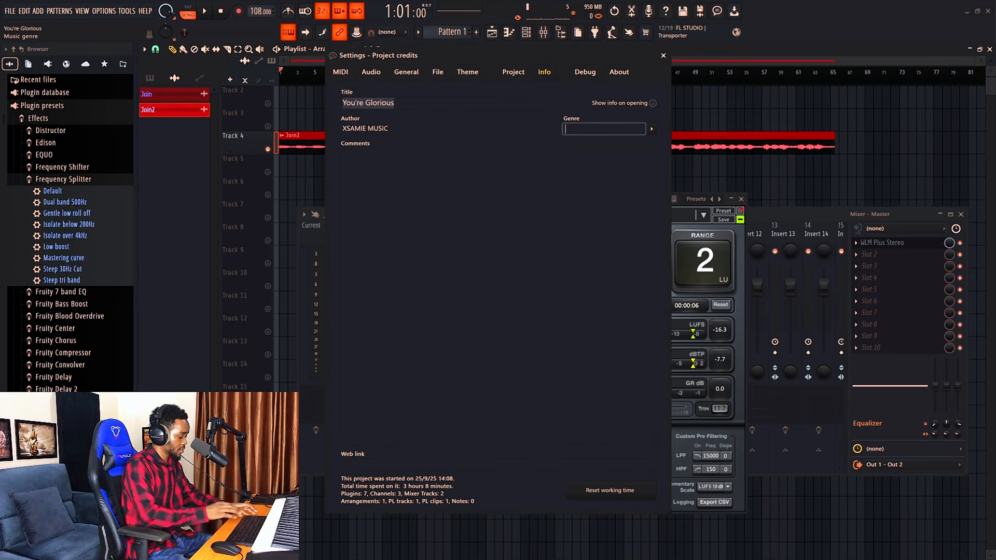
{"action": "type", "text": "GO"}
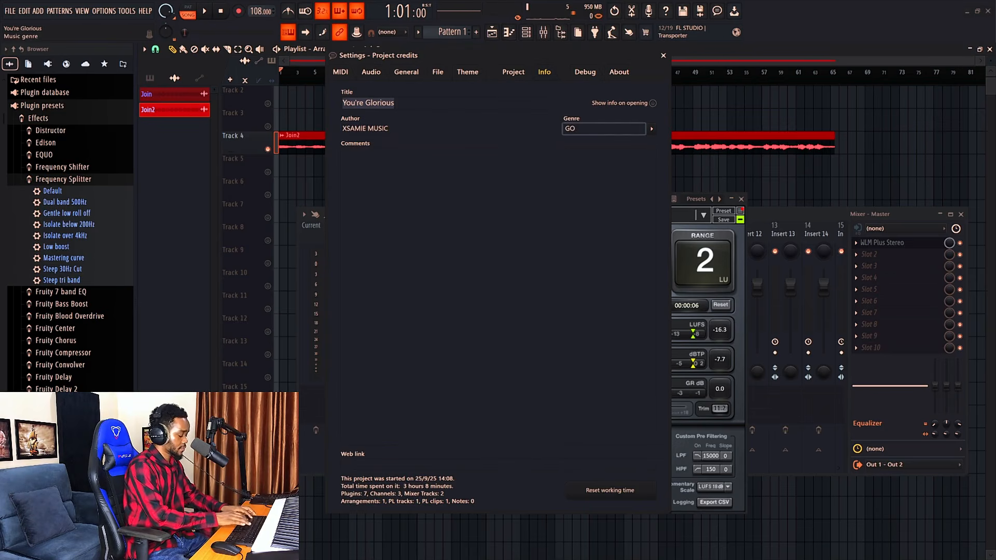
{"action": "type", "text": "SPLE"}
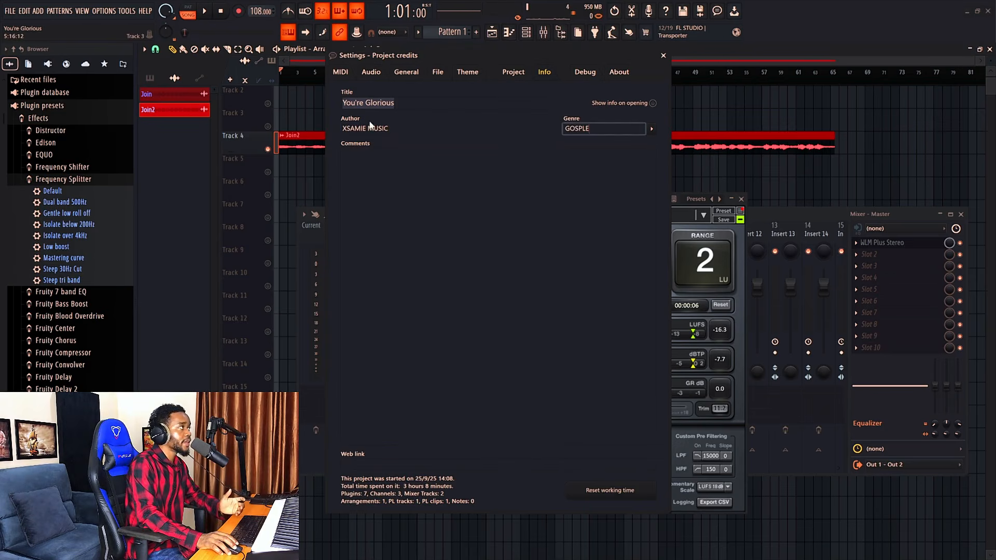
{"action": "left_click", "coordinate": [663, 55]}
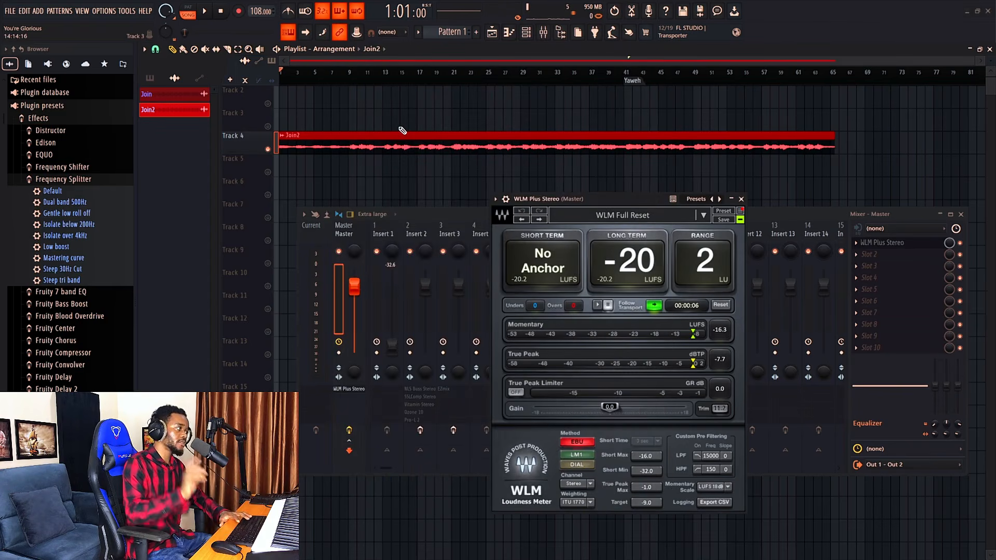
Step: Close the WLM meter and route the Join2 audio clip to mixer Insert 2, which holds the mastering plugins
{"action": "left_click", "coordinate": [378, 228]}
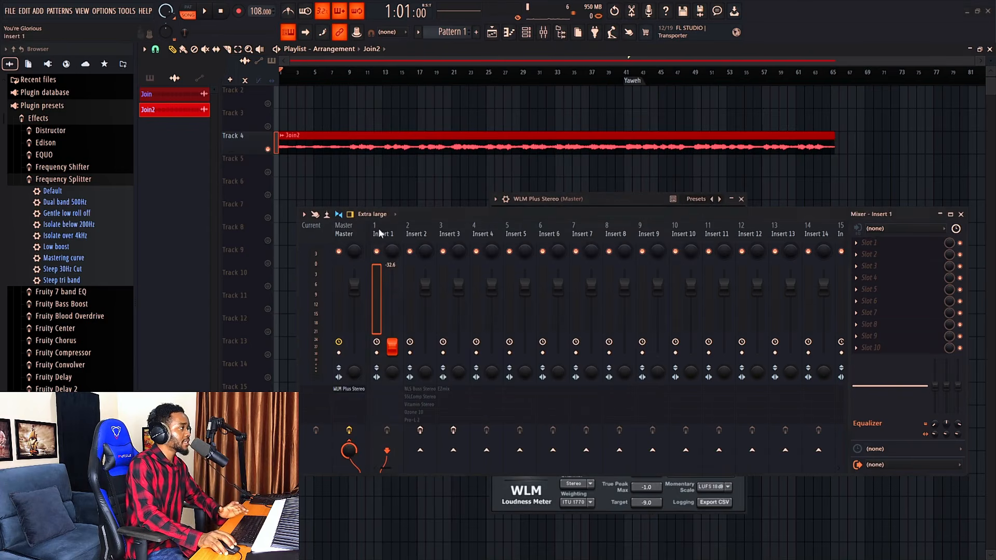
{"action": "left_click", "coordinate": [407, 233]}
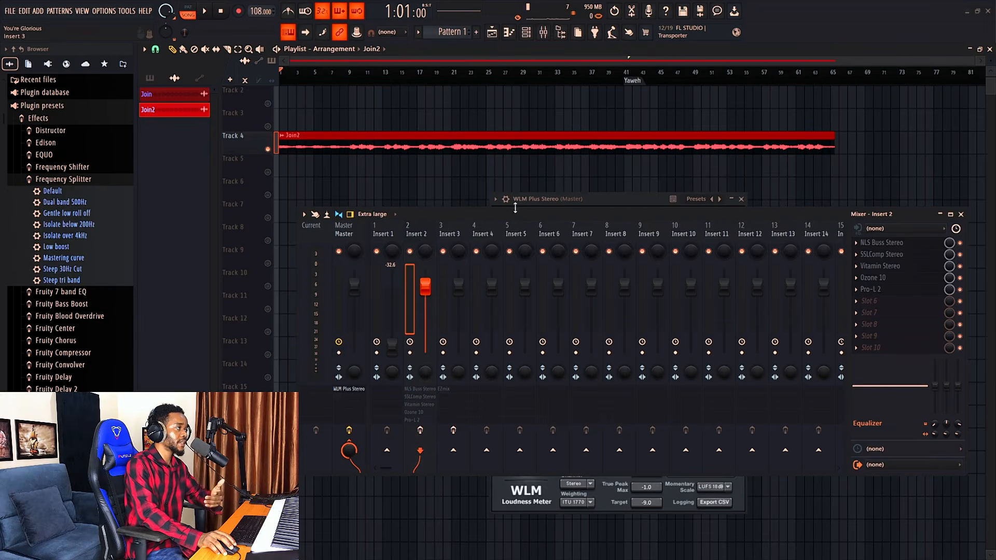
{"action": "left_click", "coordinate": [613, 201]}
{"action": "left_click", "coordinate": [741, 199]}
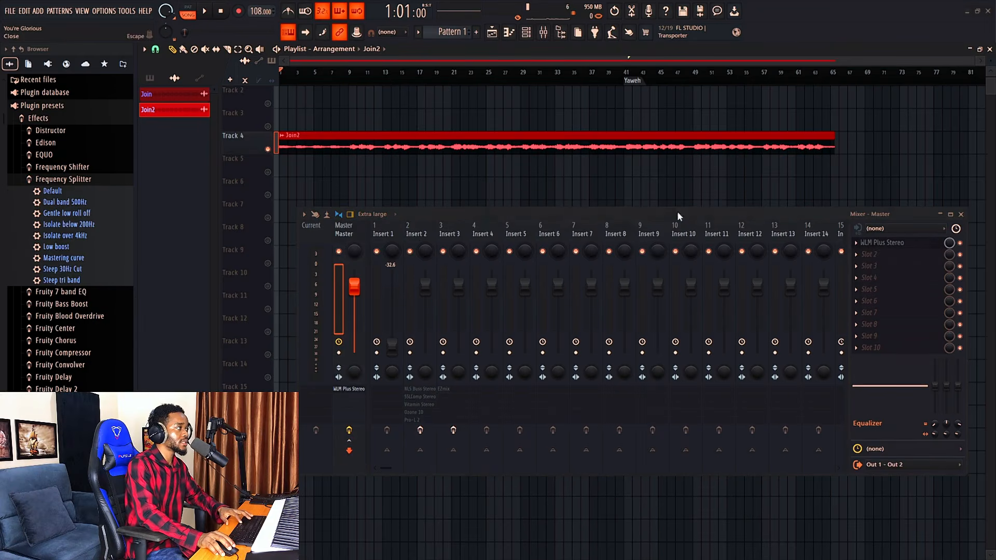
{"action": "left_click", "coordinate": [414, 235]}
{"action": "double_click", "coordinate": [408, 145]}
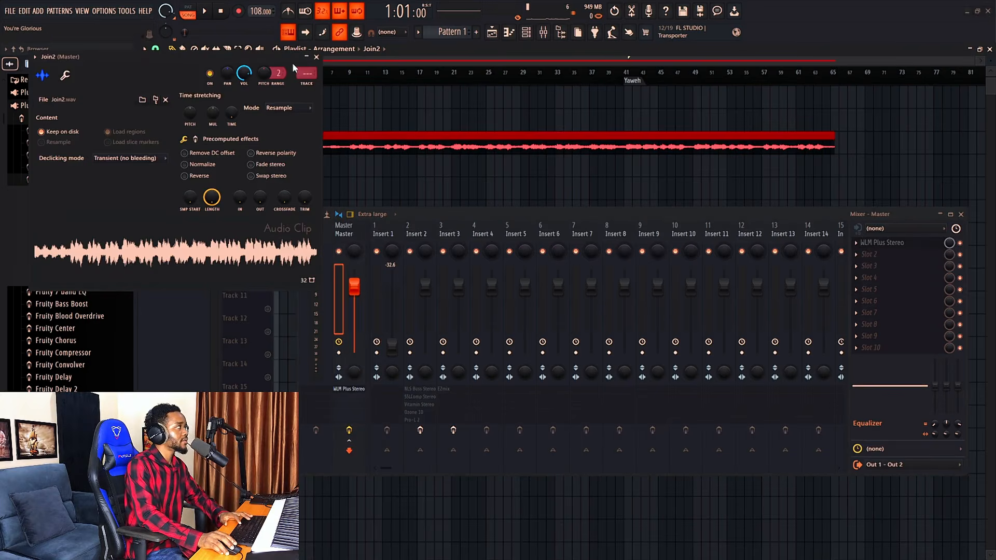
{"action": "left_click_drag", "start_coordinate": [306, 74], "coordinate": [313, 61]}
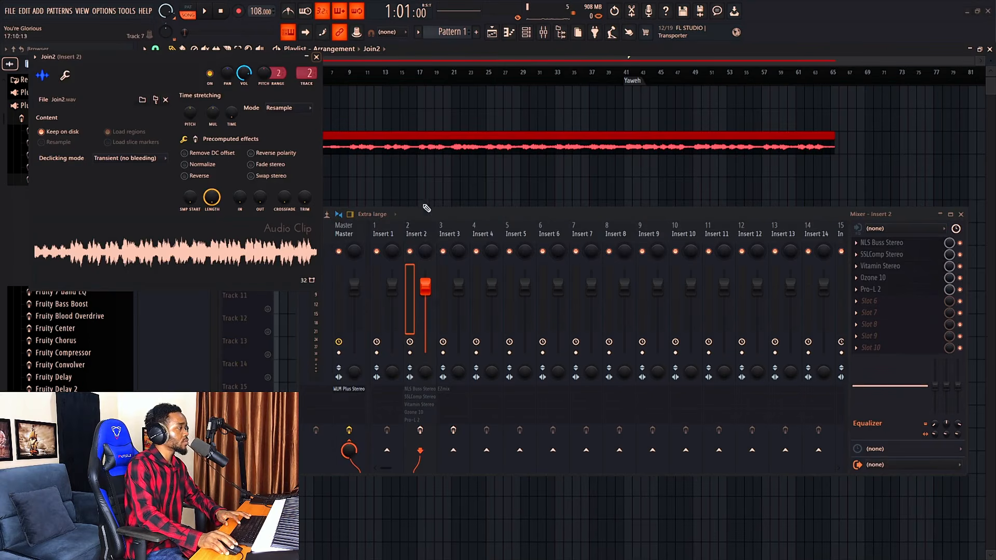
Step: Color mixer Insert 2 with the purple swatch and close the Join2 clip settings
{"action": "right_click", "coordinate": [419, 230]}
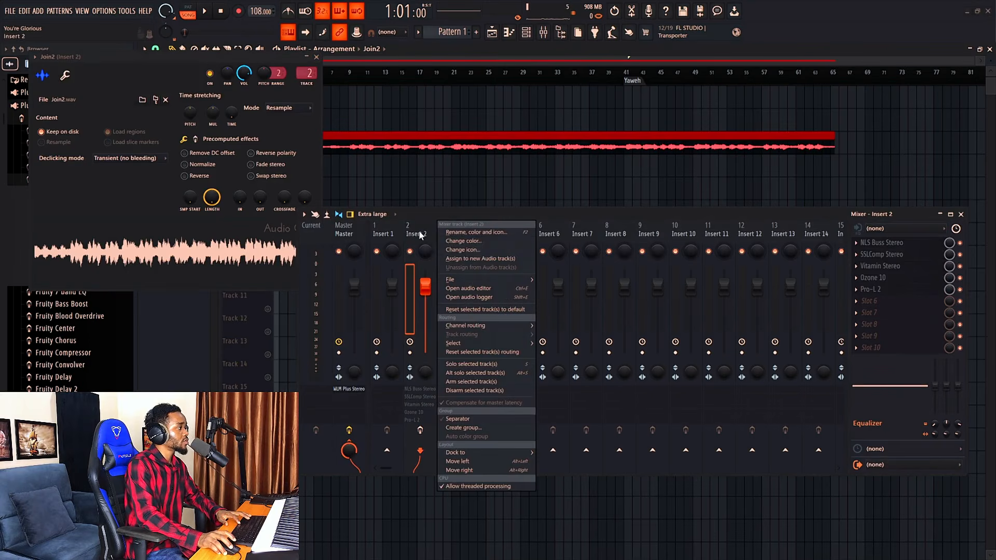
{"action": "left_click", "coordinate": [464, 241]}
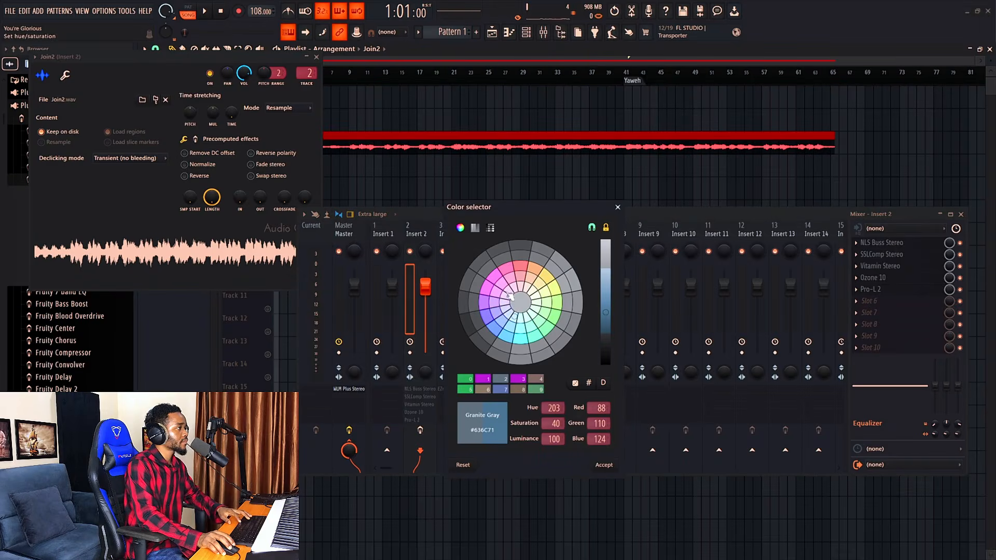
{"action": "left_click", "coordinate": [488, 379]}
{"action": "left_click", "coordinate": [604, 465]}
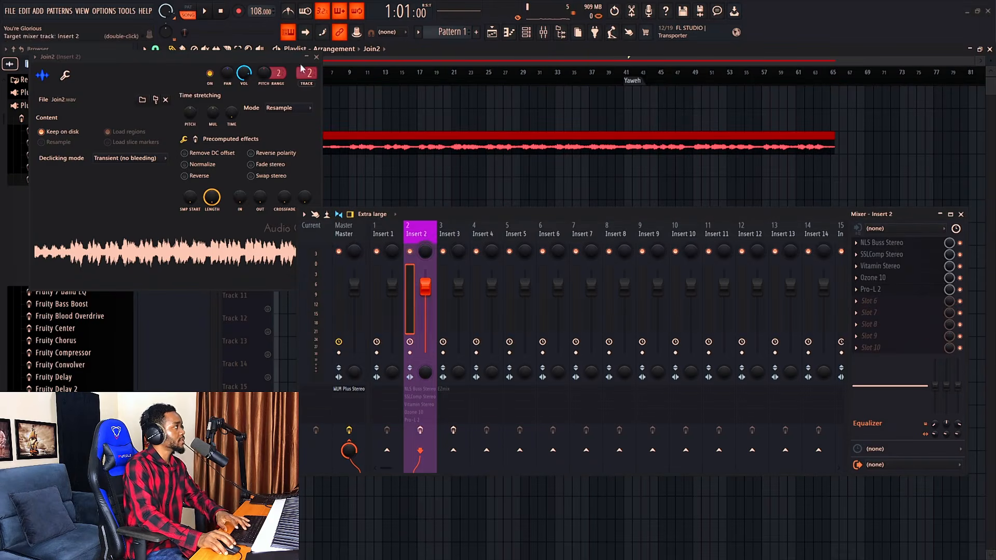
{"action": "left_click", "coordinate": [316, 58]}
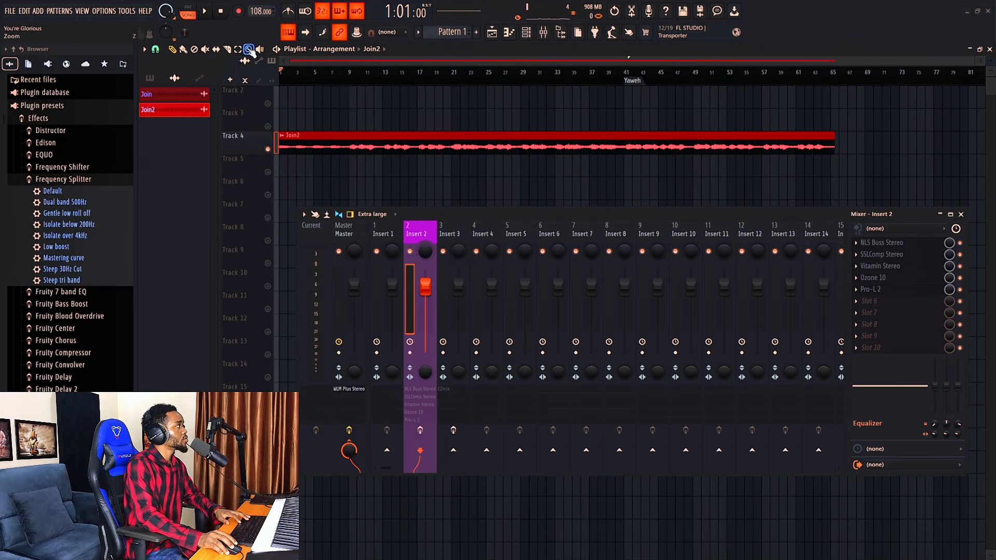
Step: Play Join2 from about bar 9 to check its signal on Insert 2 and the master, and stop playback
{"action": "left_click", "coordinate": [353, 78]}
{"action": "key", "text": "space"}
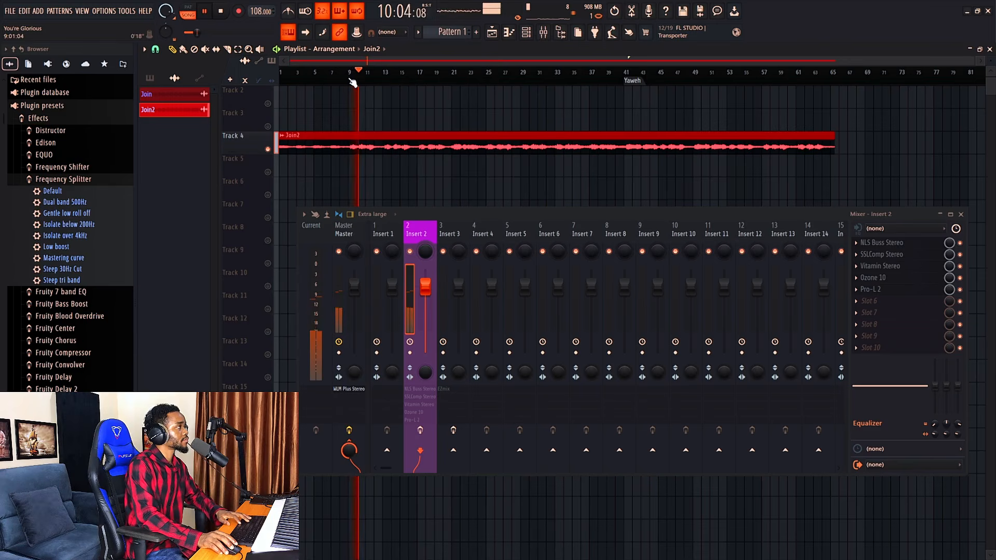
{"action": "left_click", "coordinate": [346, 228]}
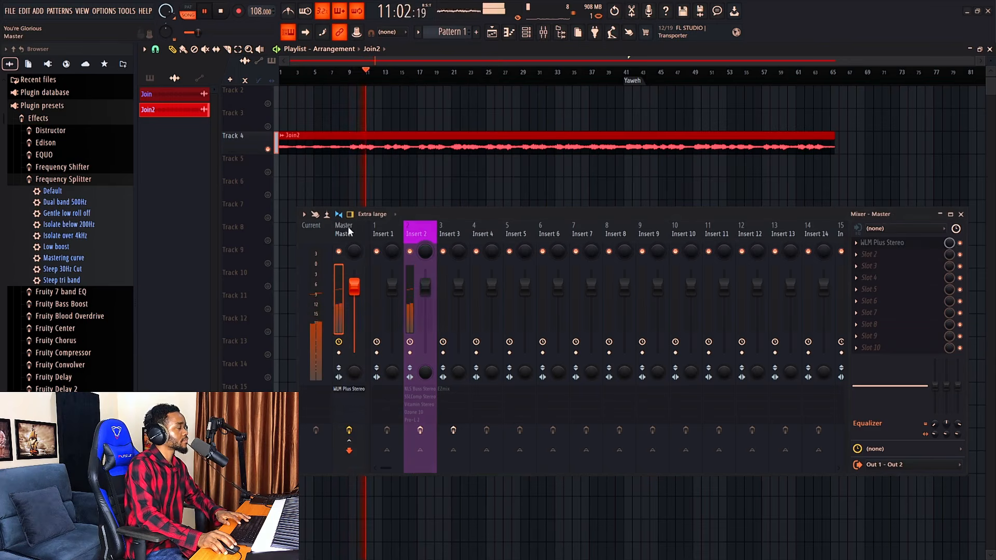
{"action": "key", "text": "space"}
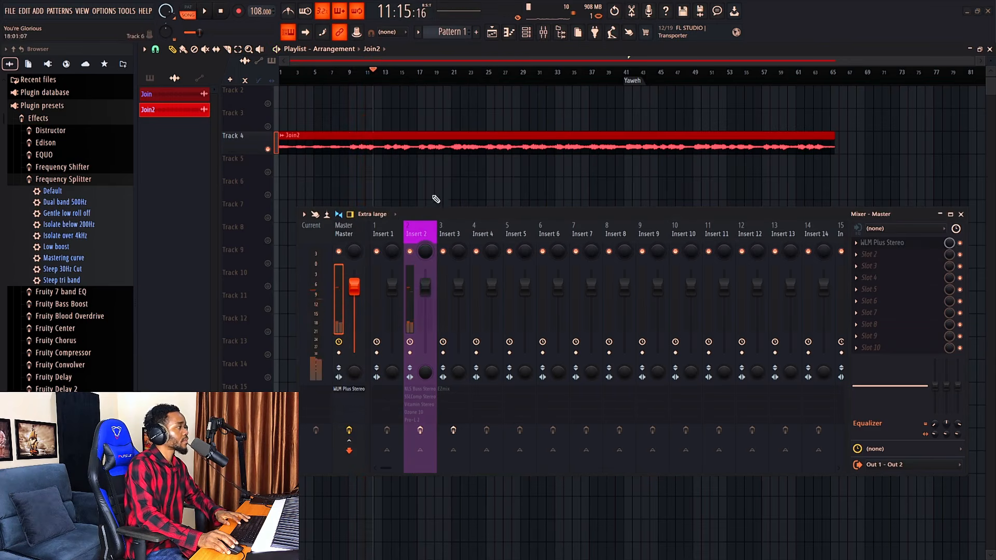
Step: Turn on Insert 2's effects, disable SSLComp, Vitamin, Ozone 10 and Pro-L 2, and open NLS Buss Stereo
{"action": "left_click", "coordinate": [433, 232]}
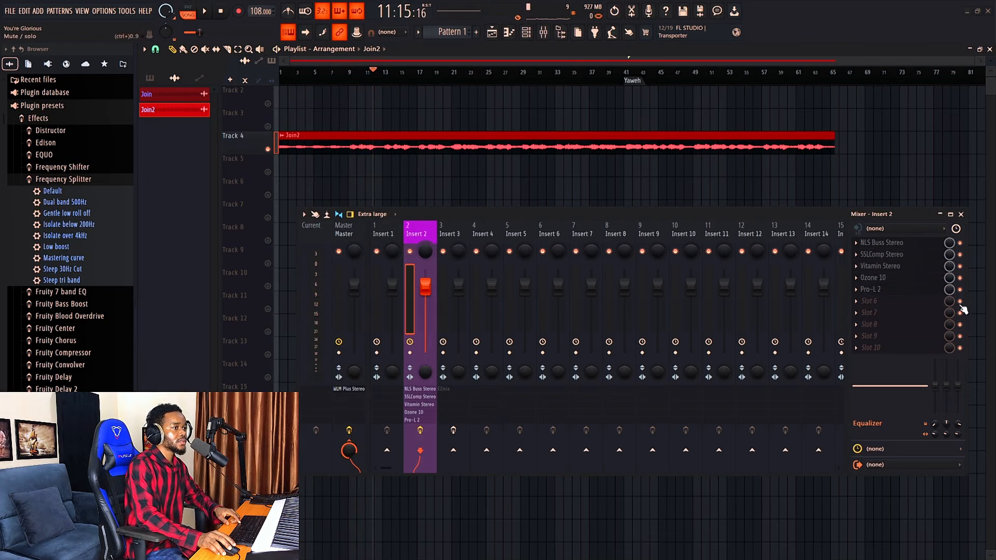
{"action": "left_click", "coordinate": [960, 278]}
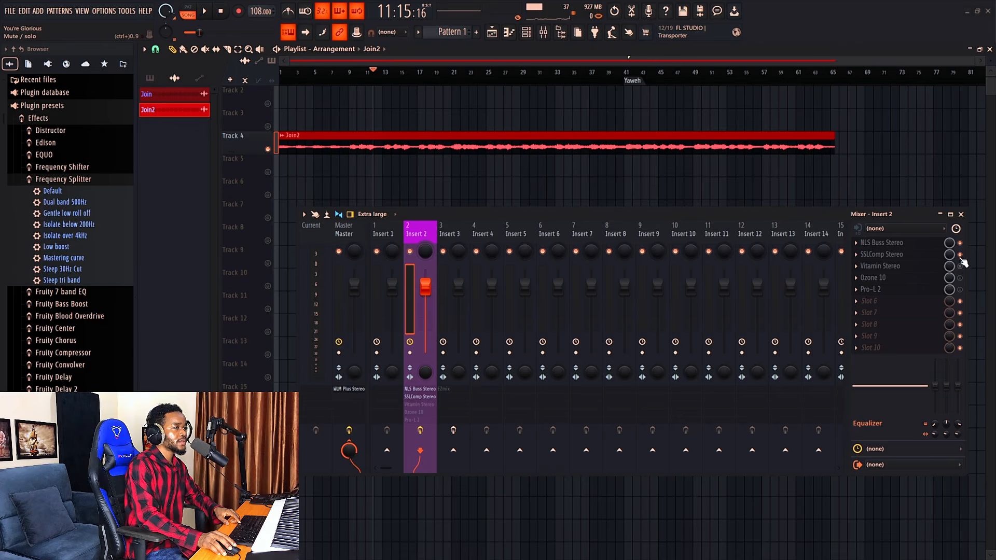
{"action": "left_click", "coordinate": [960, 266]}
{"action": "left_click", "coordinate": [959, 254]}
{"action": "left_click", "coordinate": [928, 244]}
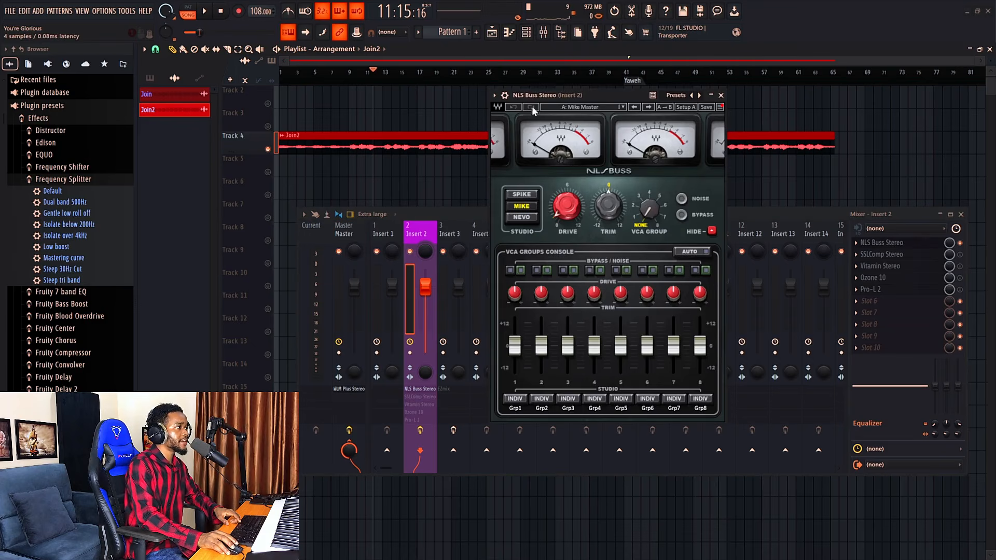
{"action": "left_click_drag", "start_coordinate": [554, 97], "coordinate": [549, 109]}
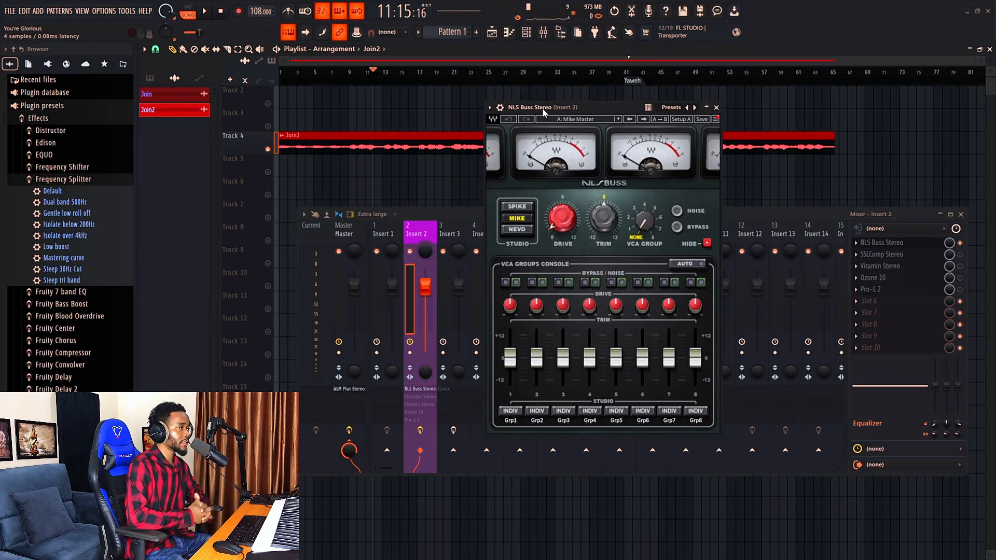
Step: Show the detailed settings of NLS Buss Stereo, play Join2 to audition the plugin, and stop playback
{"action": "left_click", "coordinate": [500, 107]}
{"action": "key", "text": "space"}
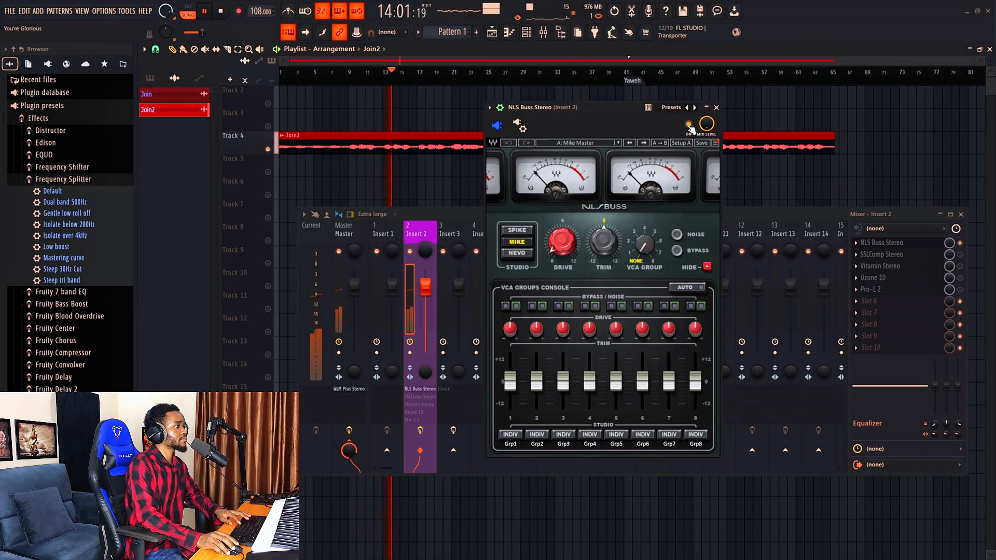
{"action": "left_click", "coordinate": [222, 13]}
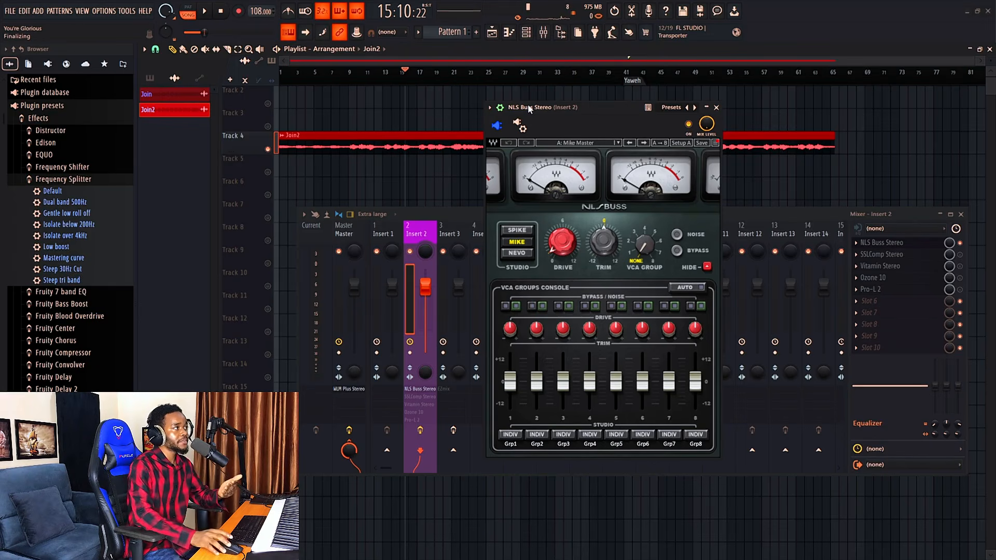
Step: Slightly adjust the Drive of NLS Buss Stereo, audition Join2 through it, then close the plugin and stop playback
{"action": "left_click_drag", "start_coordinate": [543, 107], "coordinate": [542, 107]}
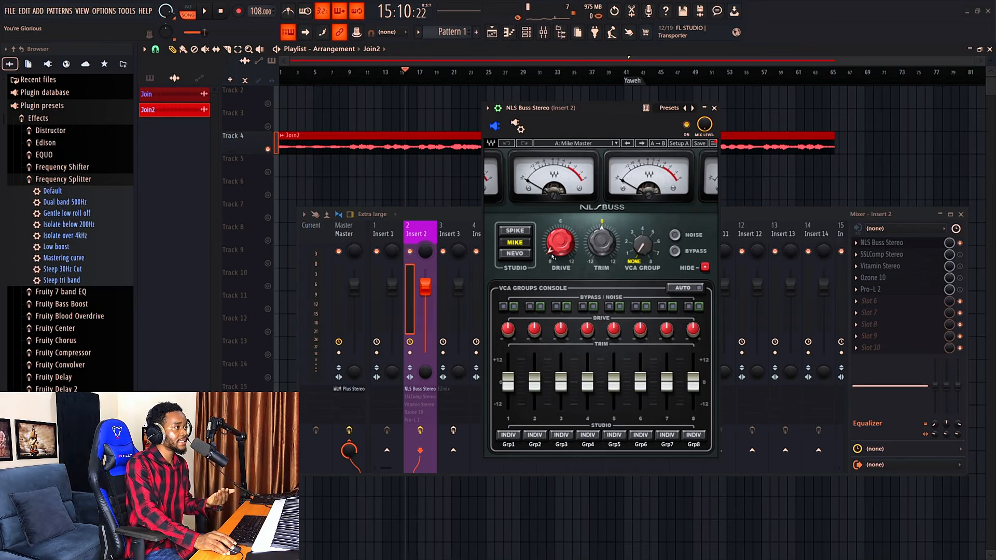
{"action": "scroll", "coordinate": [549, 250], "scroll_direction": "down", "scroll_amount": 2}
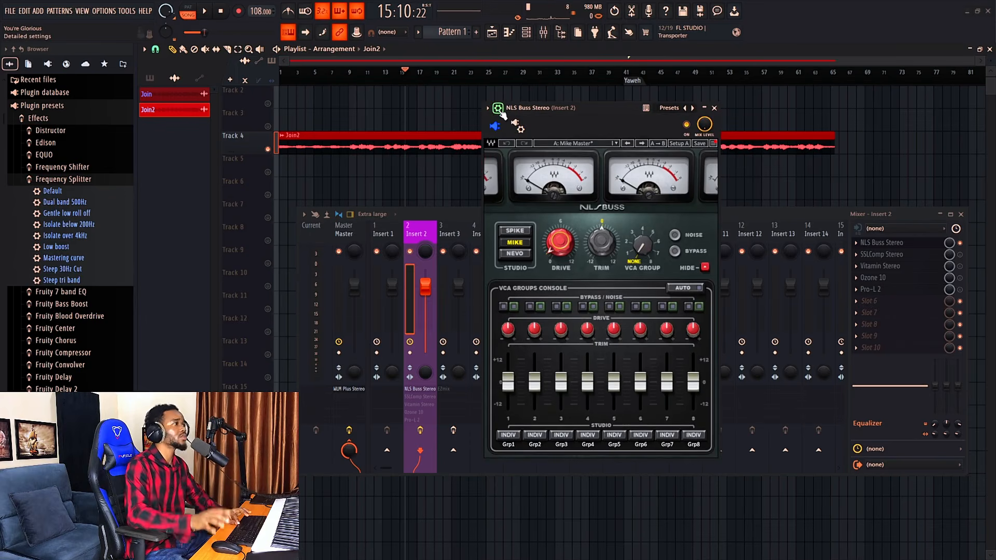
{"action": "left_click", "coordinate": [205, 11]}
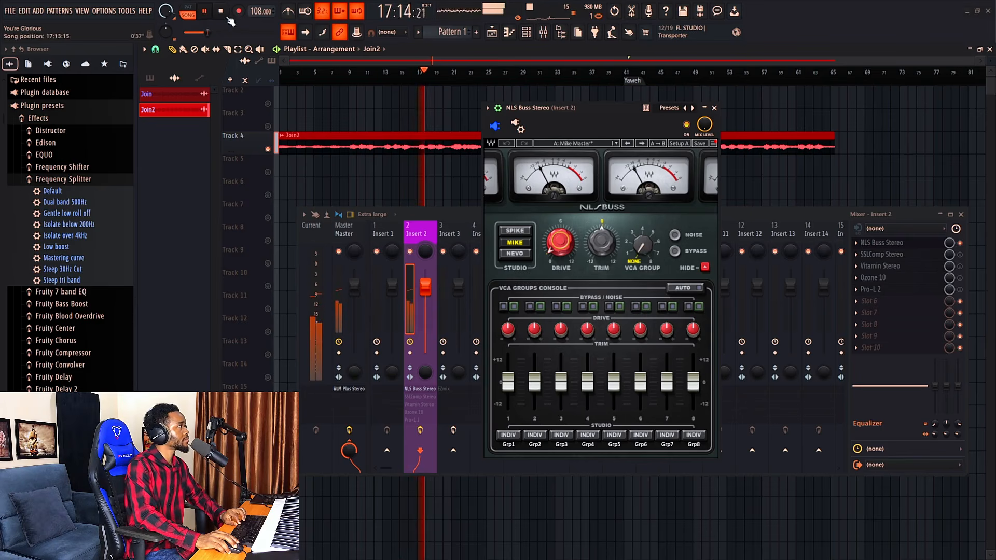
{"action": "left_click", "coordinate": [498, 108]}
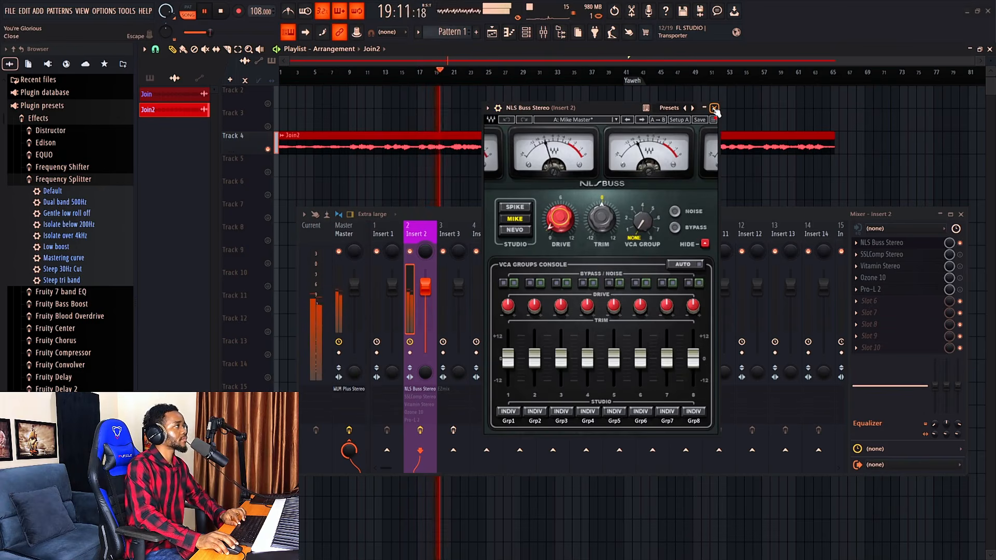
{"action": "left_click", "coordinate": [715, 108]}
{"action": "key", "text": "space"}
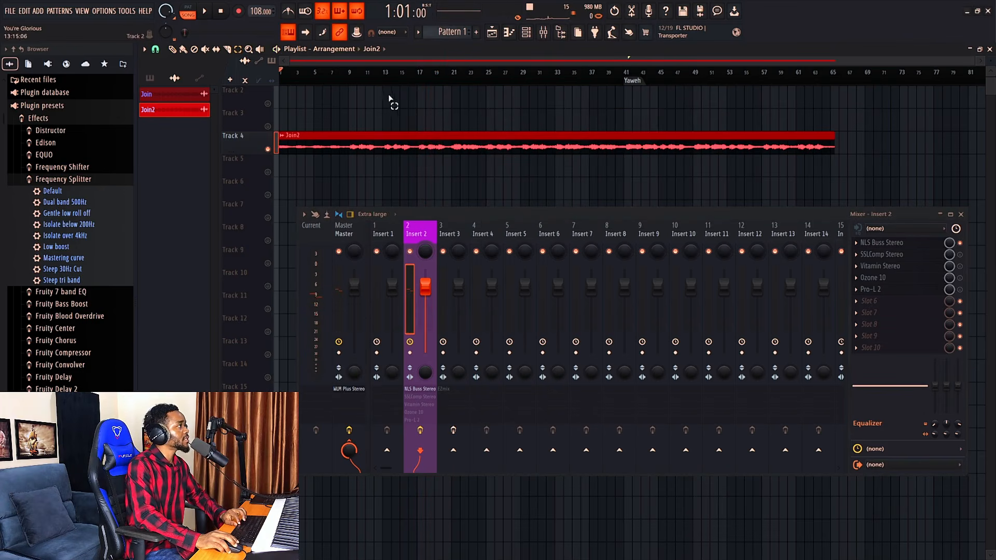
Step: Select bars 13 to 20 of the playlist timeline as the playback region, play Join2 briefly, and stop
{"action": "left_click_drag", "start_coordinate": [384, 87], "coordinate": [444, 87]}
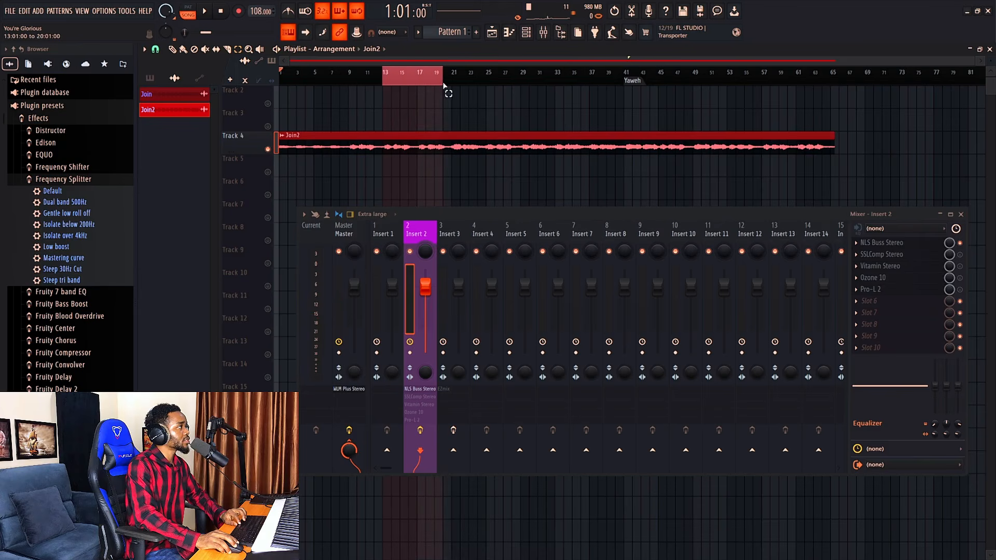
{"action": "key", "text": "space"}
{"action": "key", "text": "space"}
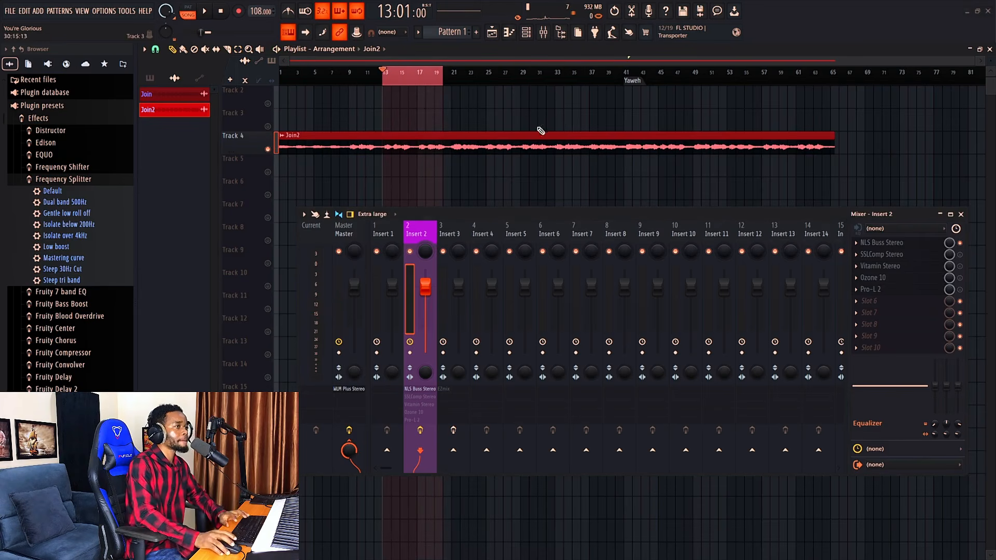
Step: Open SSLComp Stereo on Insert 2, turn it on from its detailed settings, and audition Join2 through it
{"action": "left_click", "coordinate": [881, 255]}
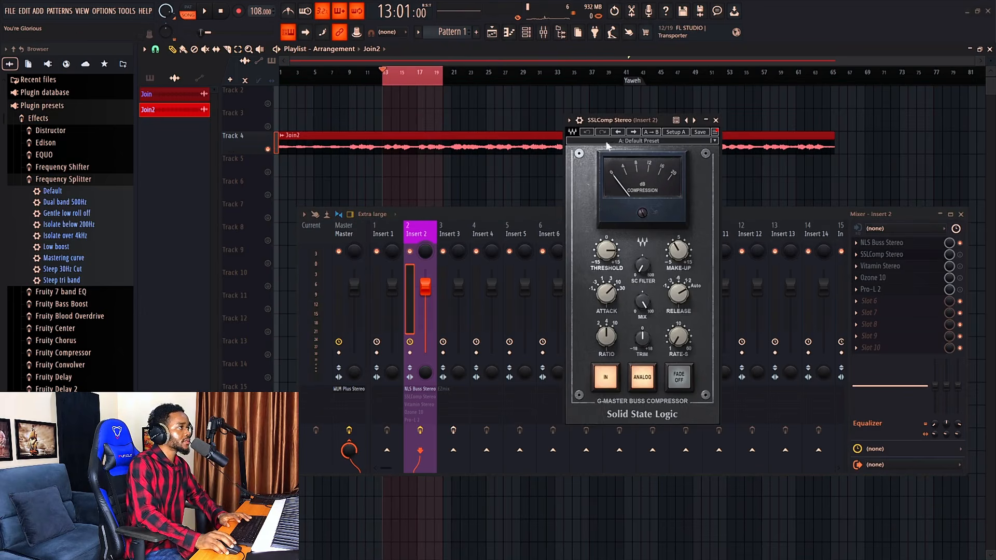
{"action": "left_click_drag", "start_coordinate": [608, 124], "coordinate": [601, 135]}
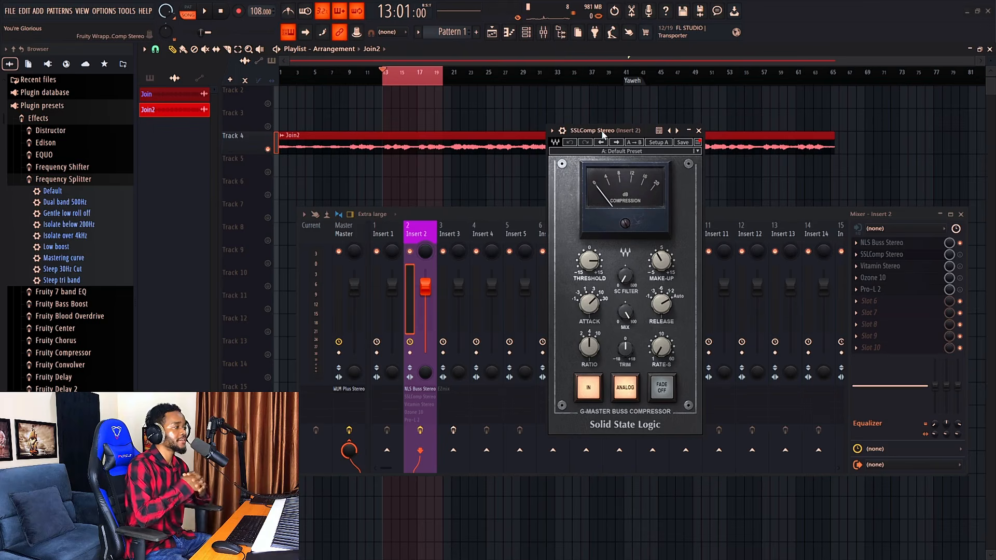
{"action": "left_click", "coordinate": [563, 131]}
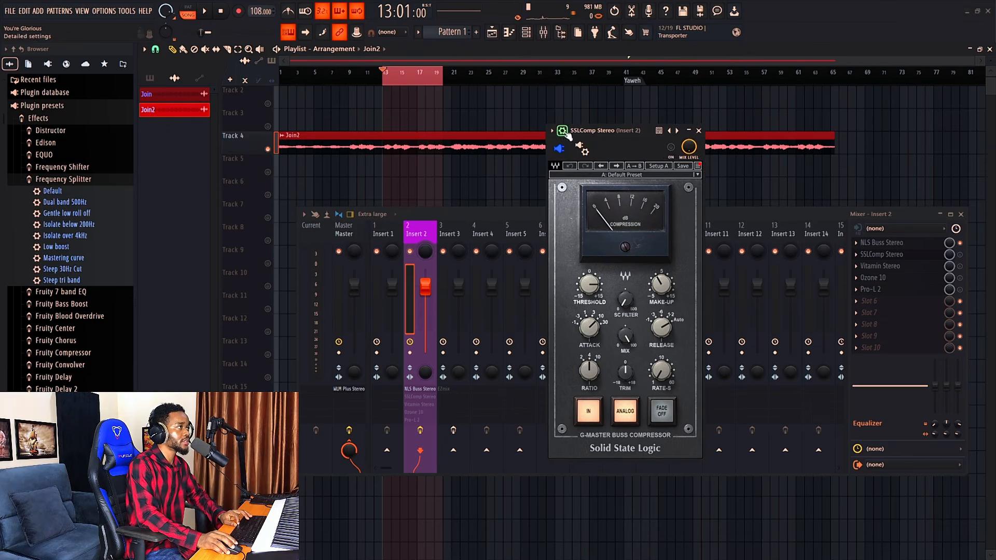
{"action": "left_click", "coordinate": [671, 147]}
{"action": "key", "text": "space"}
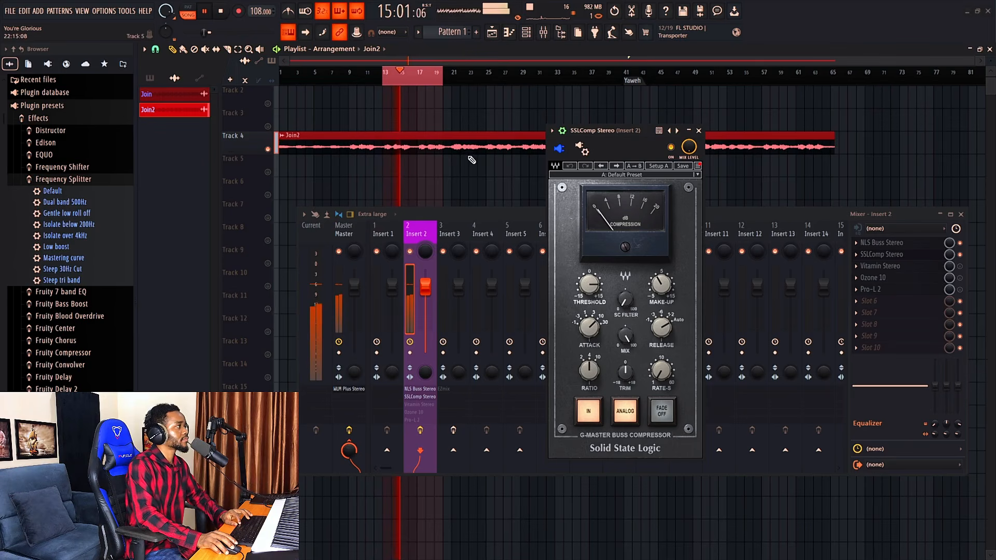
{"action": "key", "text": "space"}
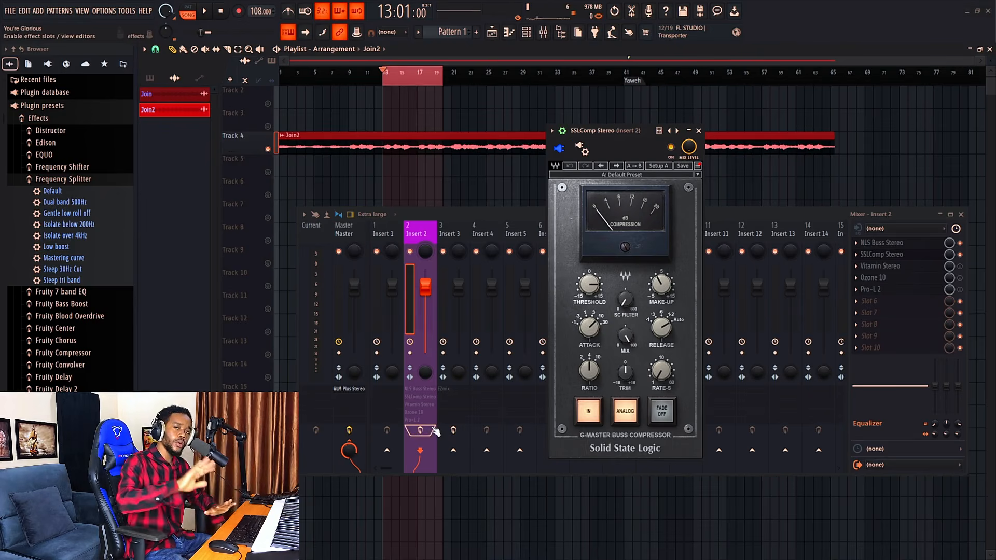
Step: Play Join2 with Insert 2's effects off and then on to compare the processing
{"action": "key", "text": "space"}
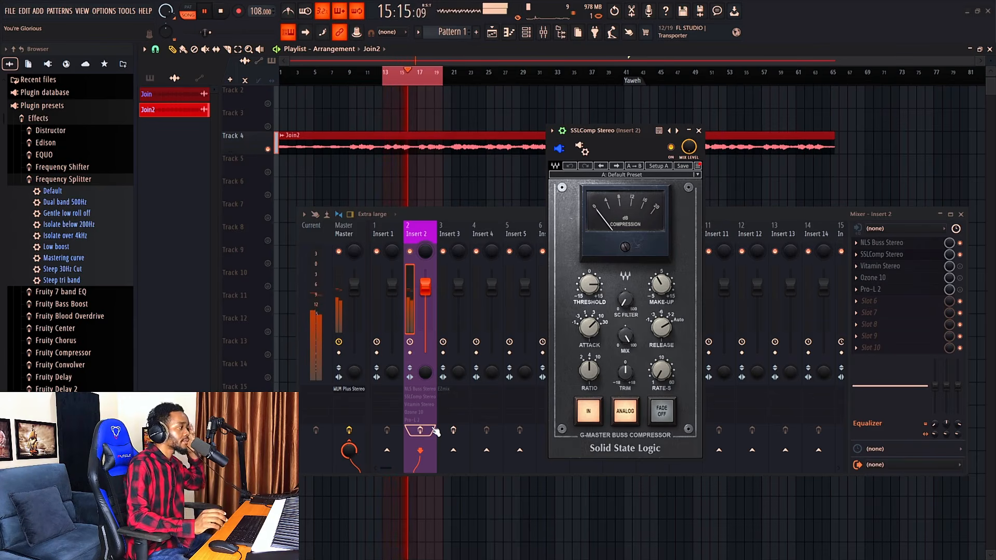
{"action": "key", "text": "space"}
{"action": "key", "text": "space"}
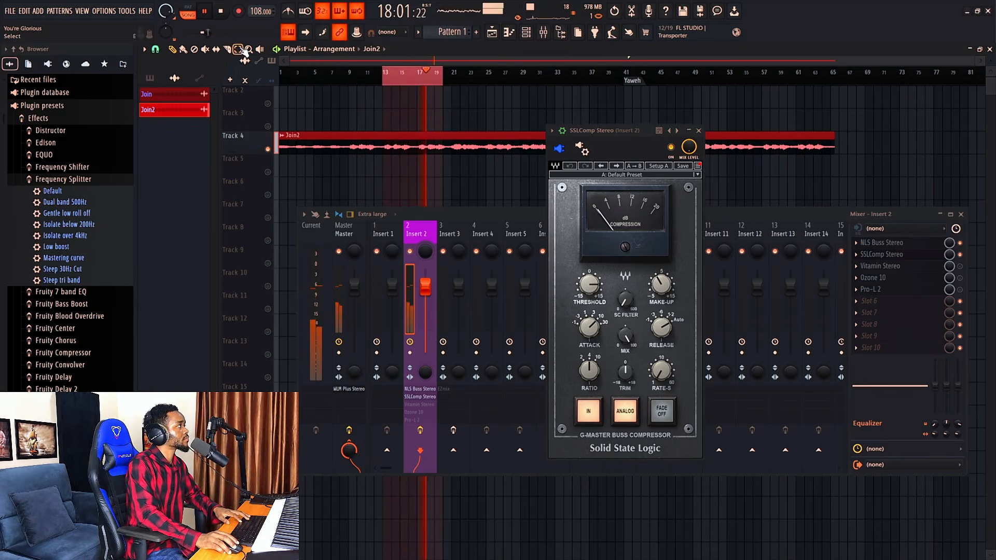
Step: Move the playback selection to about bars 17 to 28, stop playback, and close SSLComp Stereo
{"action": "key", "text": "space"}
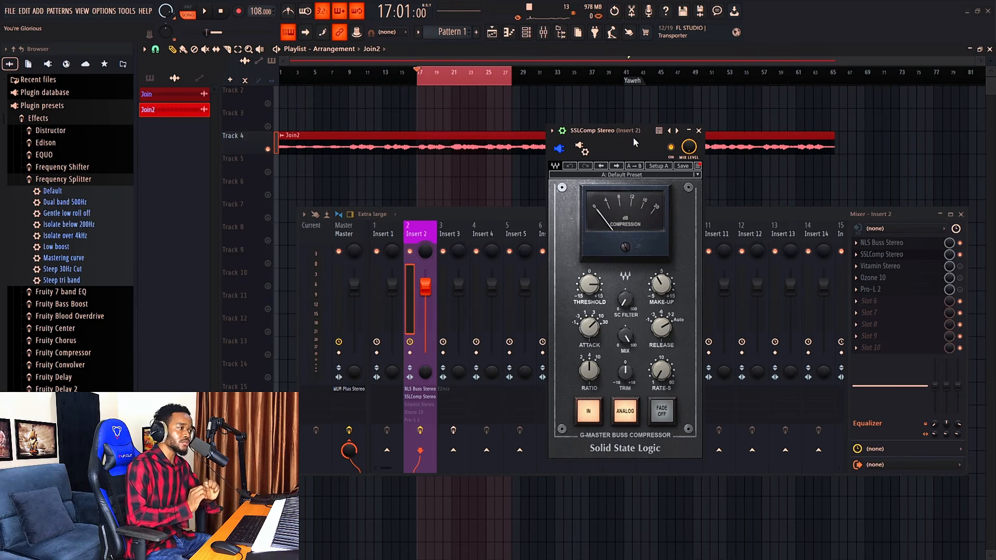
{"action": "left_click", "coordinate": [563, 131]}
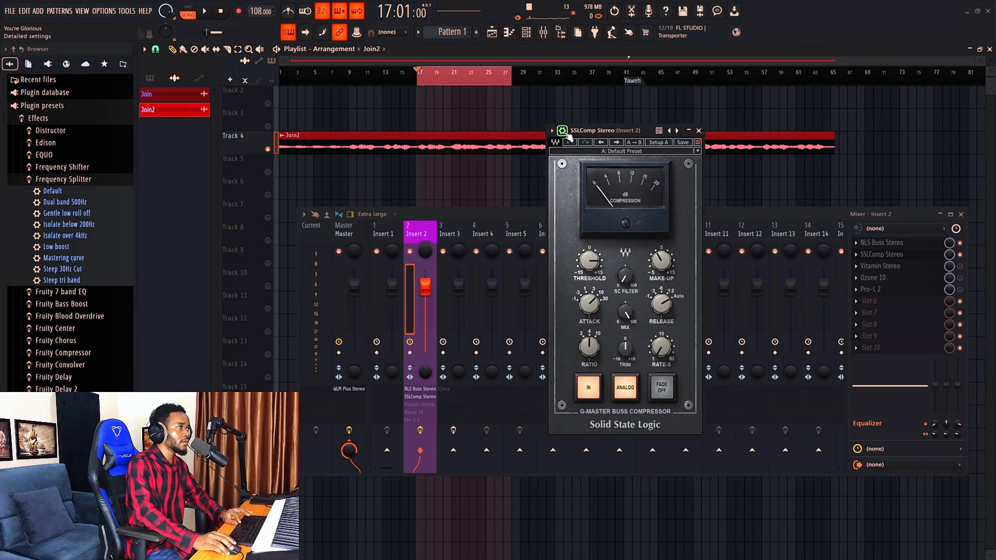
{"action": "left_click", "coordinate": [699, 130]}
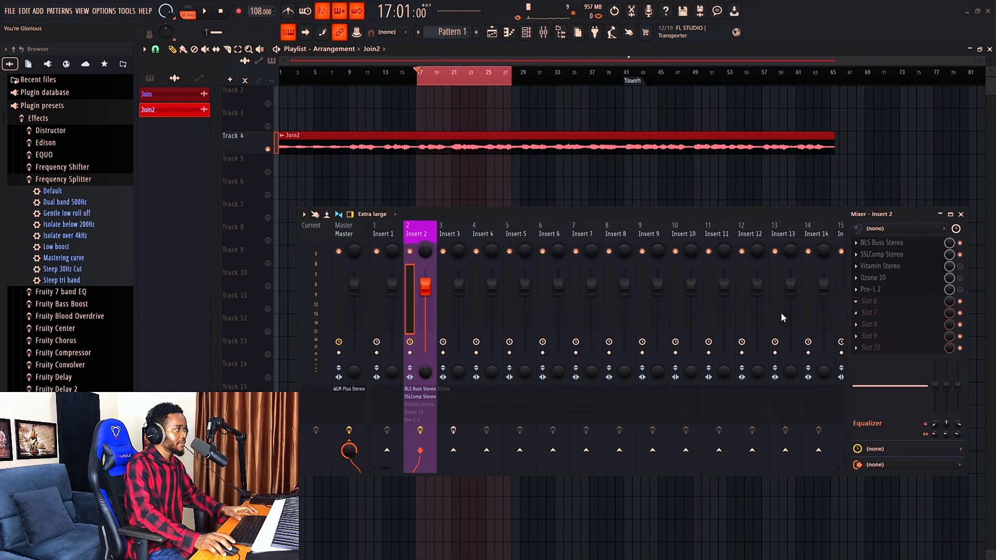
Step: Search the effects for "virt", add Virtual Tape Machines to Insert 2, and move it directly below SSLComp Stereo
{"action": "key", "text": "F8"}
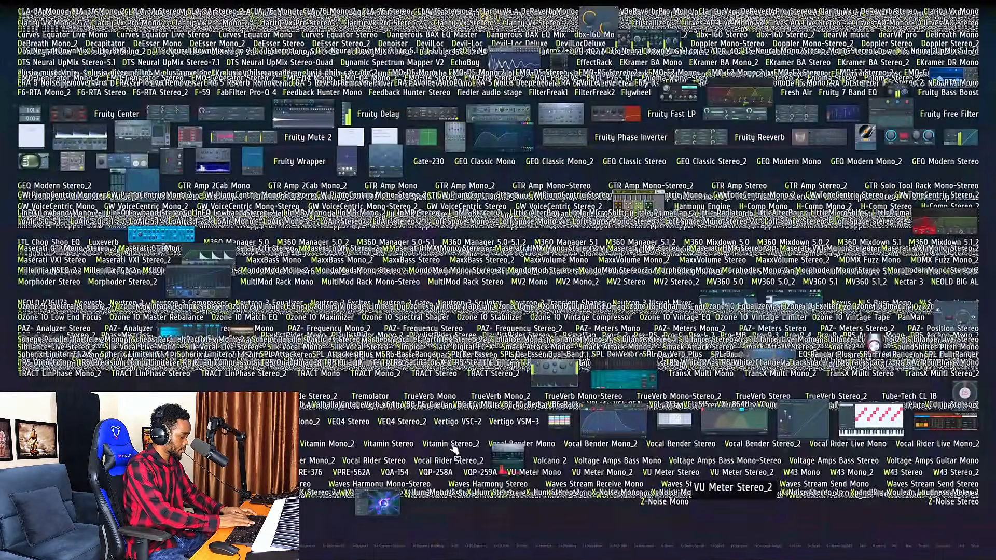
{"action": "type", "text": "virt"}
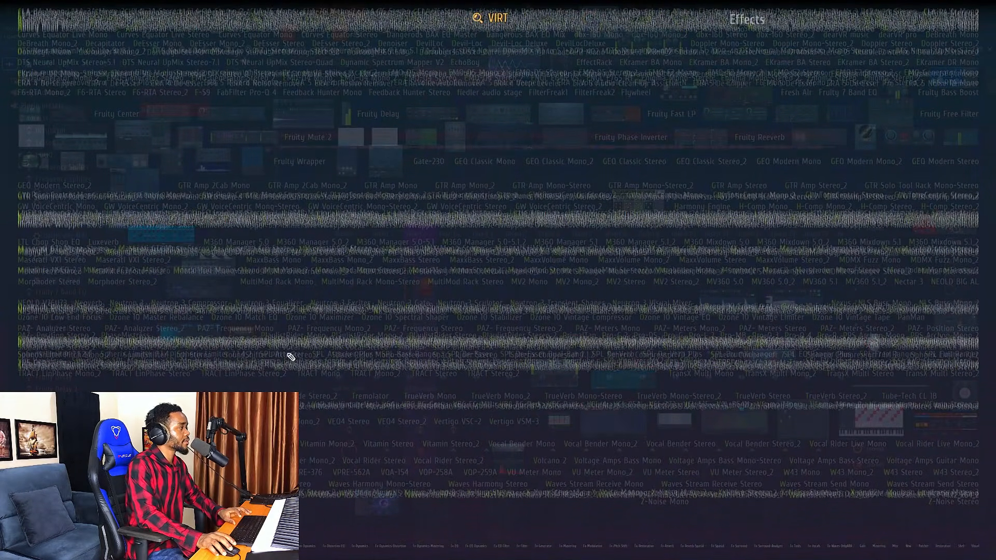
{"action": "key", "text": "Return"}
{"action": "left_click_drag", "start_coordinate": [194, 70], "coordinate": [636, 239]}
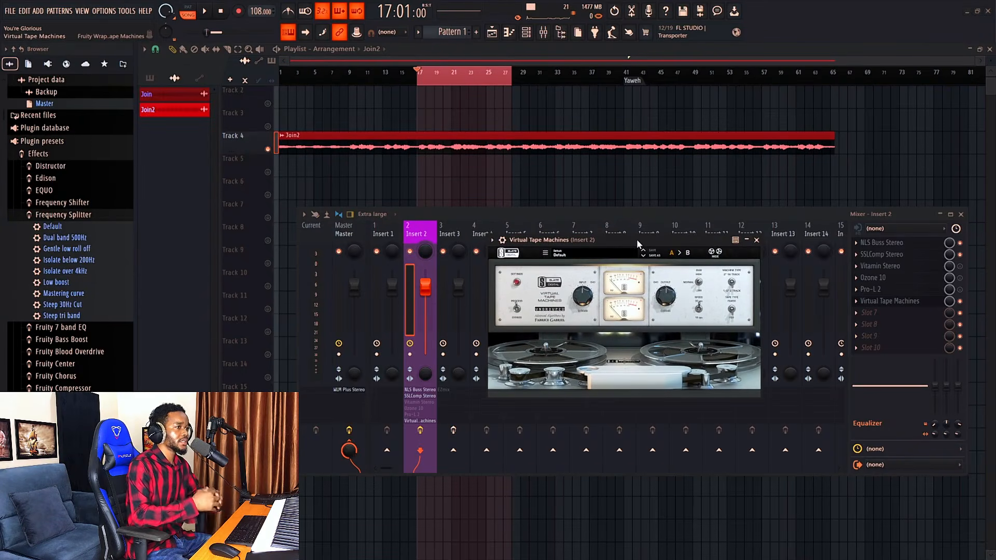
{"action": "left_click_drag", "start_coordinate": [921, 306], "coordinate": [921, 267]}
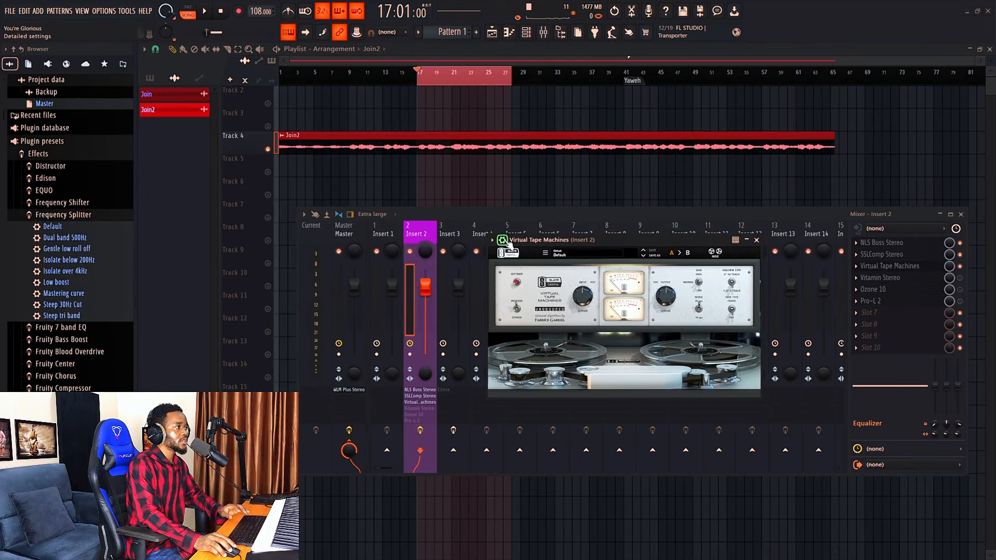
Step: Show the detailed settings of Virtual Tape Machines, audition Join2 through it, and stop playback
{"action": "left_click", "coordinate": [502, 241]}
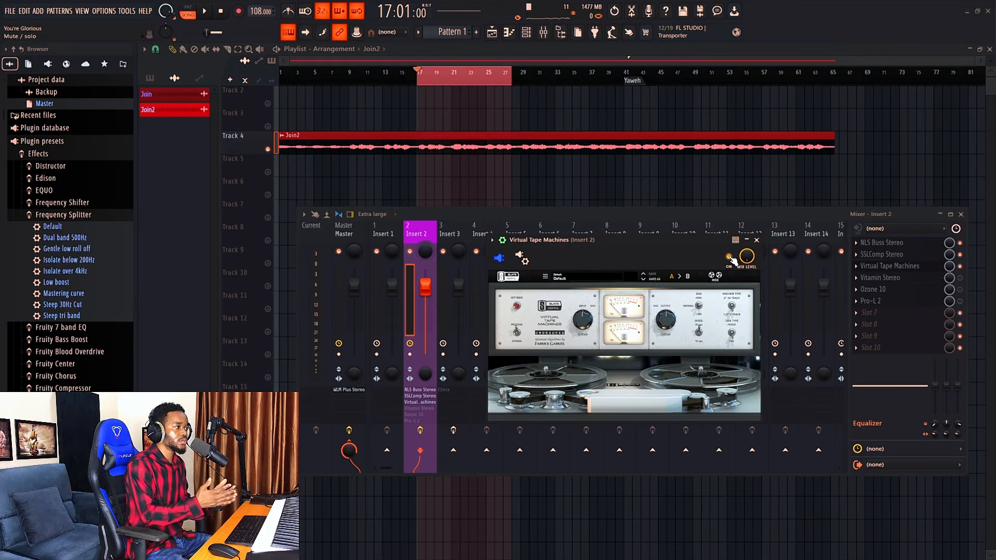
{"action": "key", "text": "space"}
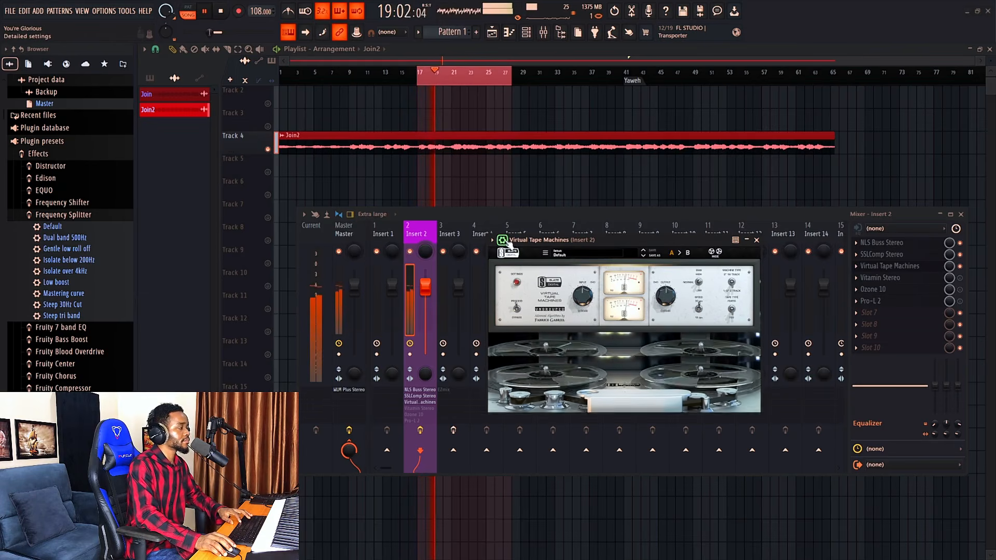
{"action": "mouse_move", "coordinate": [511, 245]}
{"action": "key", "text": "space"}
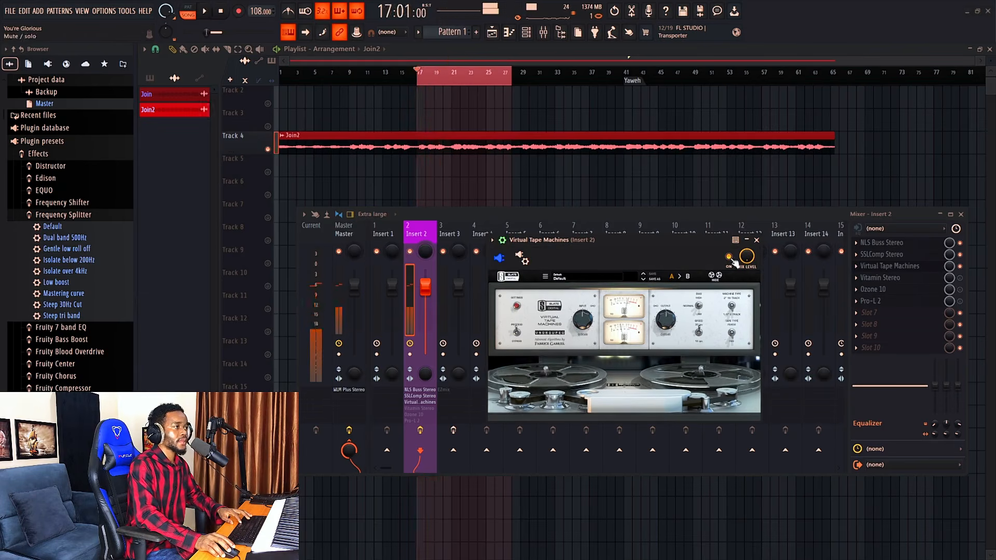
Step: Compare Join2 with Virtual Tape Machines off and on, leave it on, stop playback, and close the plugin
{"action": "key", "text": "space"}
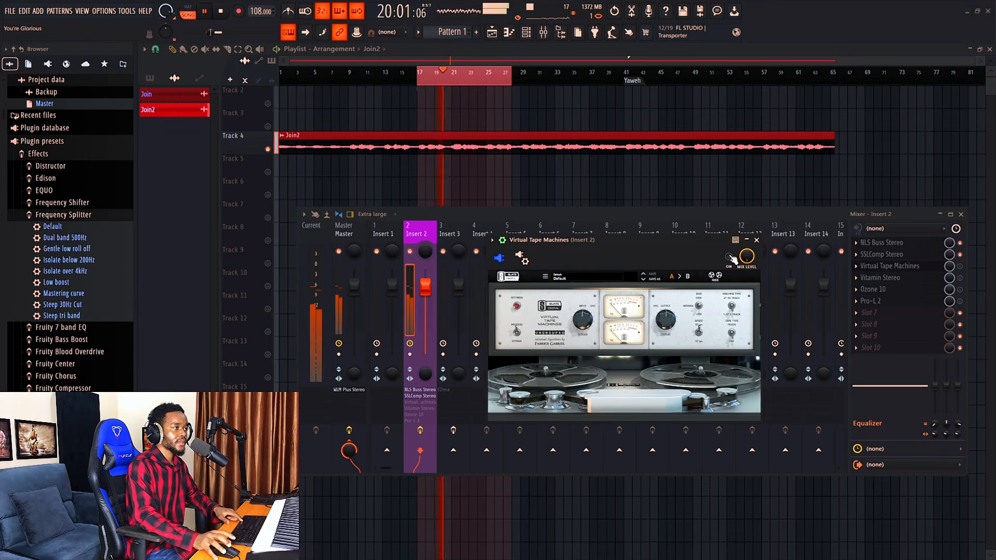
{"action": "key", "text": "space"}
{"action": "key", "text": "space"}
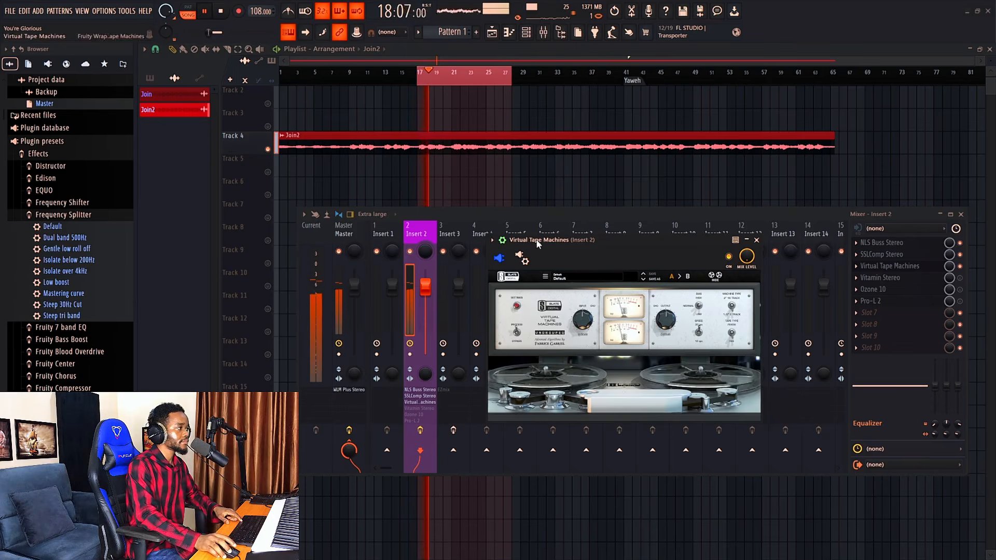
{"action": "left_click", "coordinate": [508, 241]}
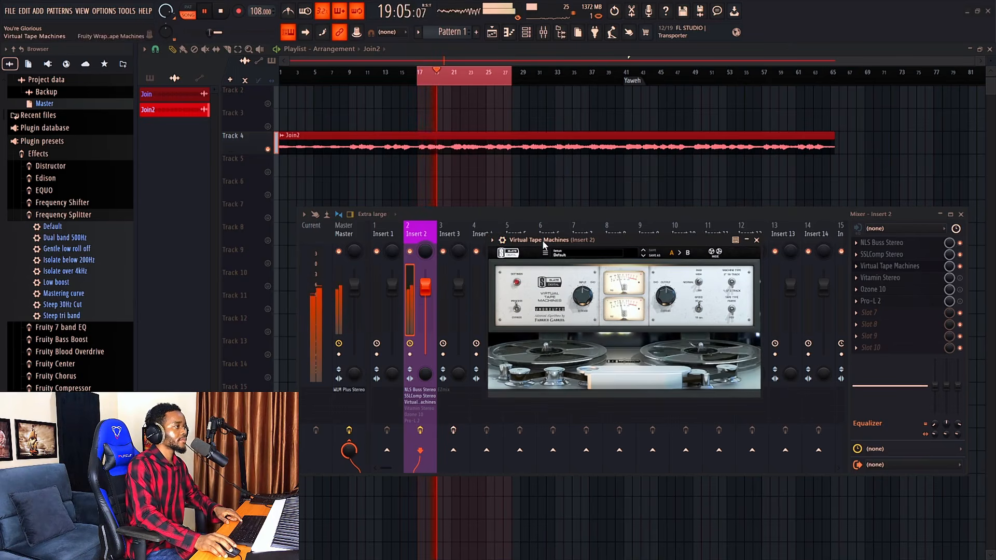
{"action": "key", "text": "space"}
{"action": "left_click_drag", "start_coordinate": [543, 240], "coordinate": [523, 258]}
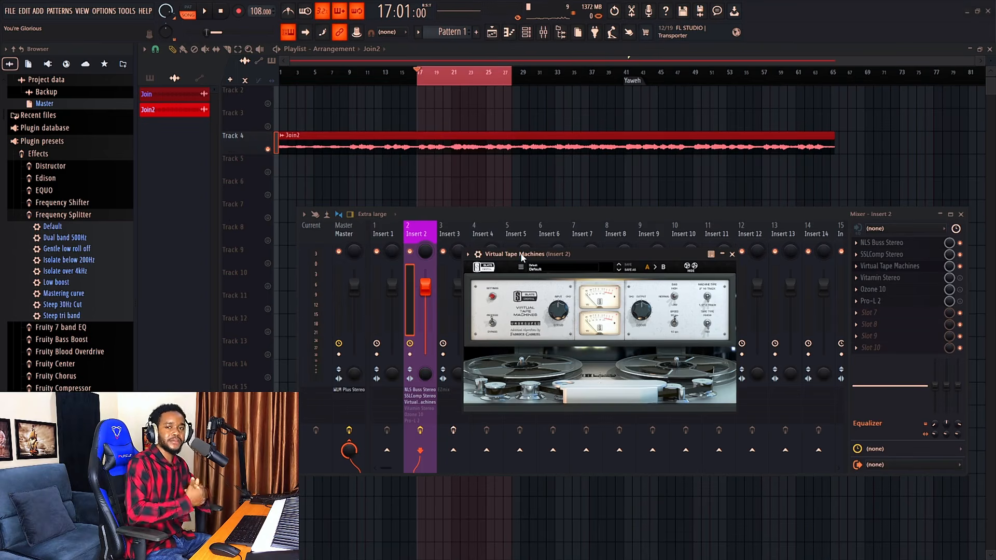
{"action": "left_click", "coordinate": [732, 255]}
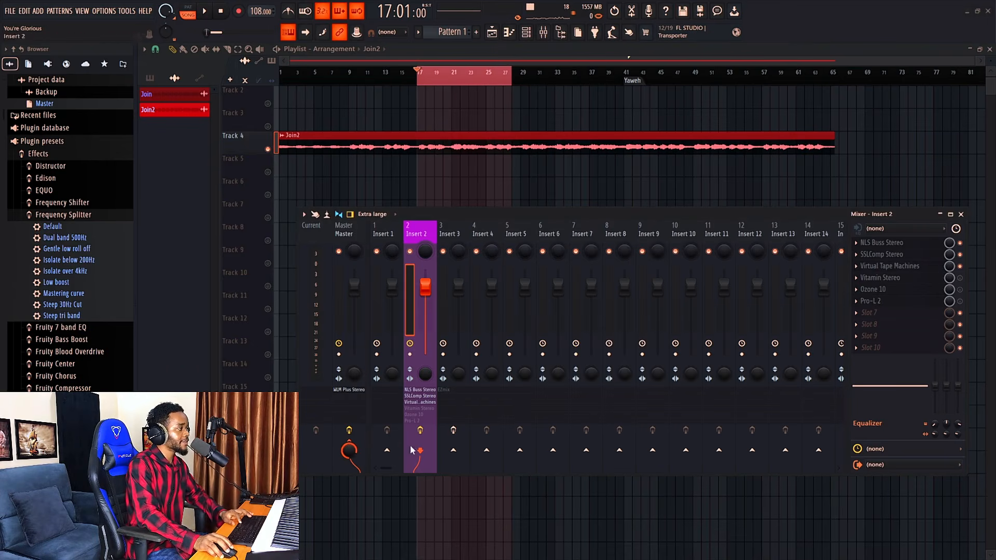
Step: Play Join2 with all of Insert 2's effects bypassed and then active, and stop playback
{"action": "key", "text": "space"}
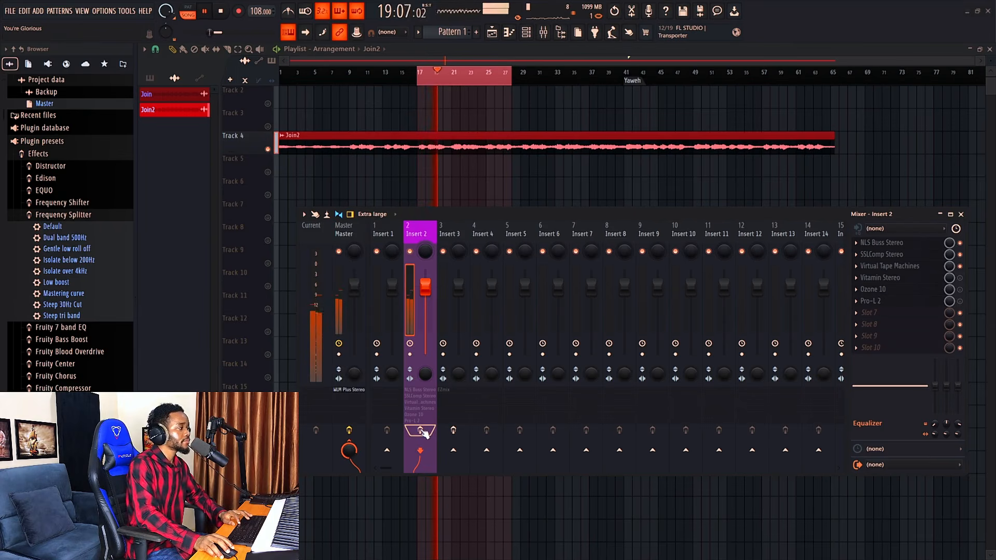
{"action": "key", "text": "space"}
{"action": "key", "text": "space"}
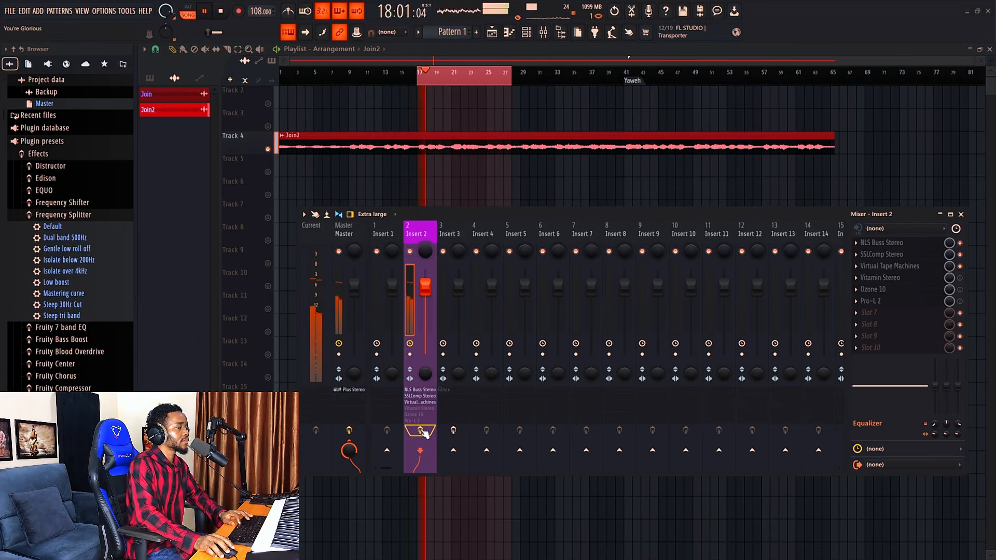
{"action": "key", "text": "space"}
Step: Open WLM Plus Stereo on the master, place it clear of the mixer's insert effects, and measure Join2's loudness during playback
{"action": "left_click", "coordinate": [348, 228]}
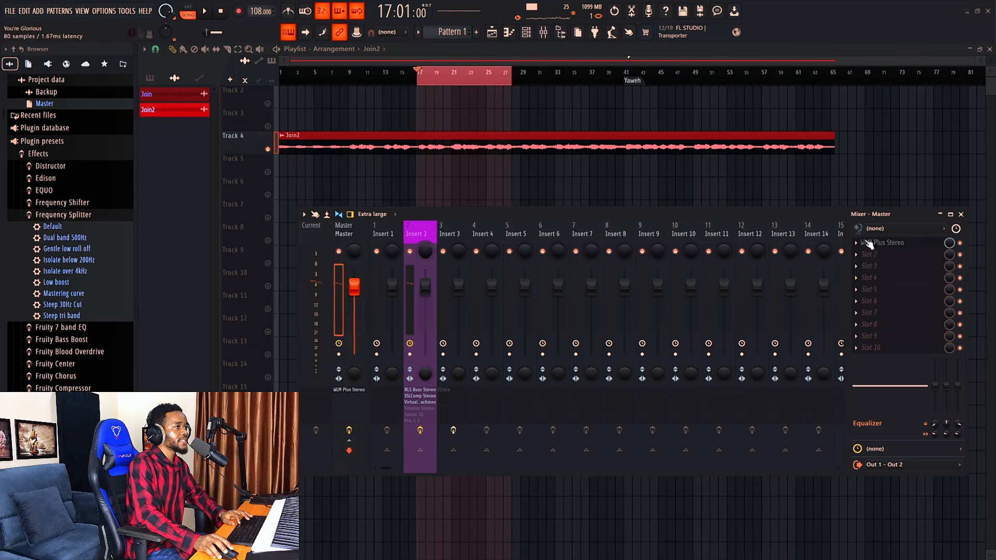
{"action": "left_click", "coordinate": [882, 243]}
{"action": "left_click_drag", "start_coordinate": [624, 199], "coordinate": [235, 159]}
{"action": "key", "text": "space"}
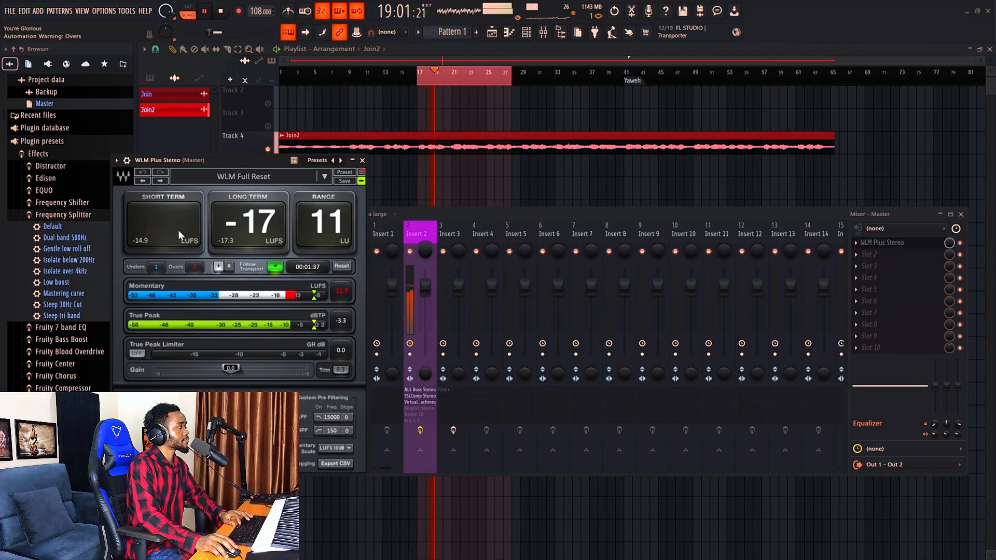
{"action": "key", "text": "space"}
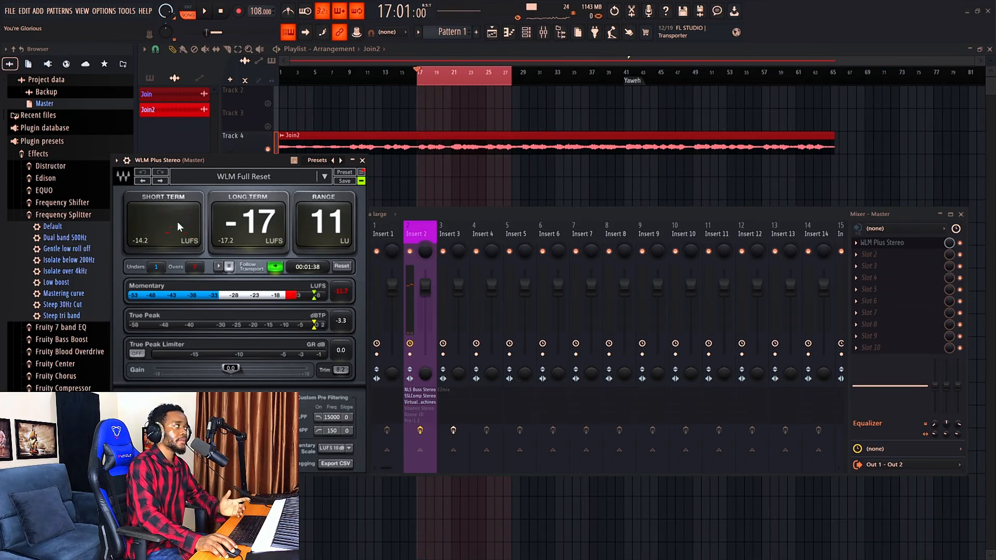
Step: Turn on Vitamin Stereo on Insert 2, open it, and place it beside the loudness meter
{"action": "left_click", "coordinate": [423, 236]}
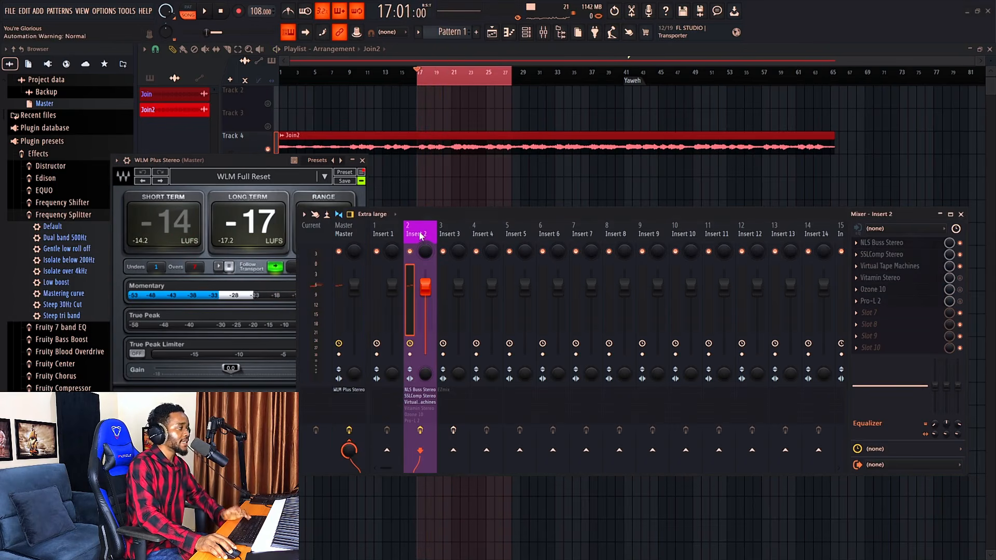
{"action": "left_click", "coordinate": [960, 277]}
{"action": "left_click", "coordinate": [922, 281]}
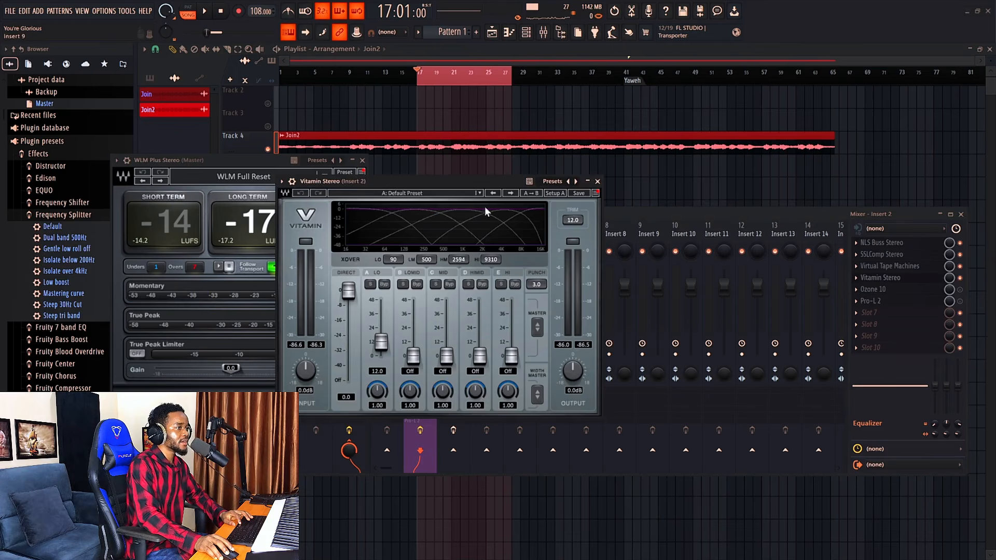
{"action": "left_click_drag", "start_coordinate": [424, 182], "coordinate": [565, 181]}
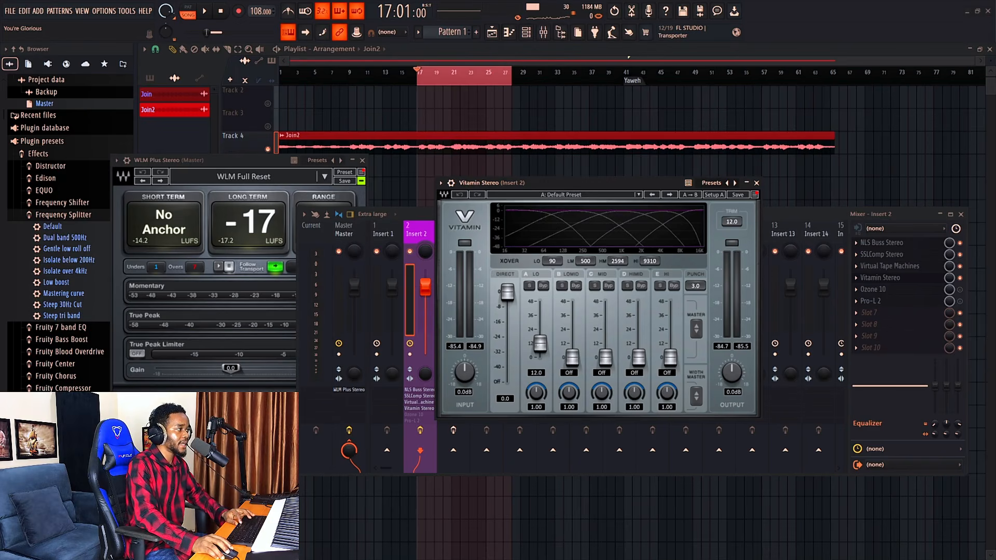
Step: Set Vitamin Stereo's LO band to 12.4, audition Join2 through the plugin, stop playback, and close it
{"action": "left_click_drag", "start_coordinate": [540, 344], "coordinate": [540, 343]}
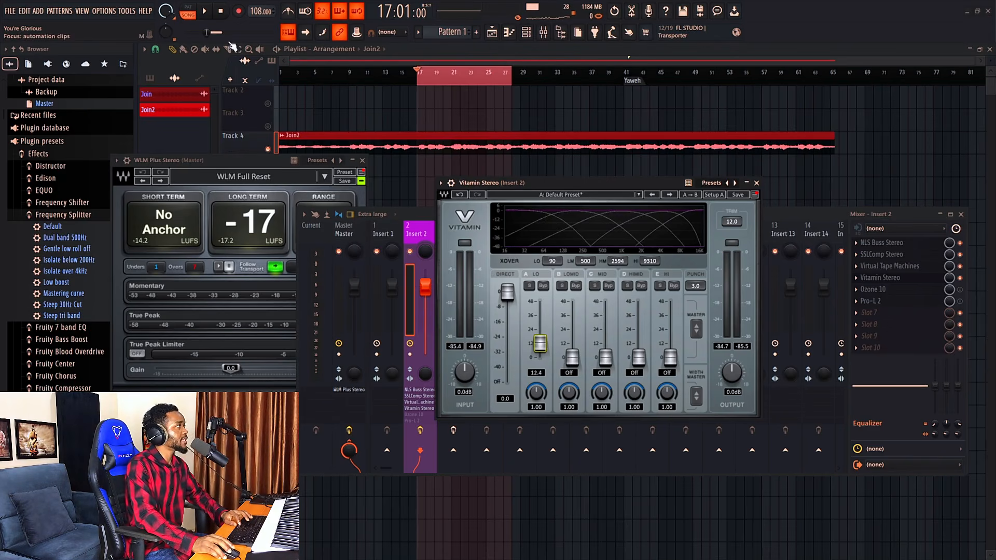
{"action": "left_click", "coordinate": [205, 13]}
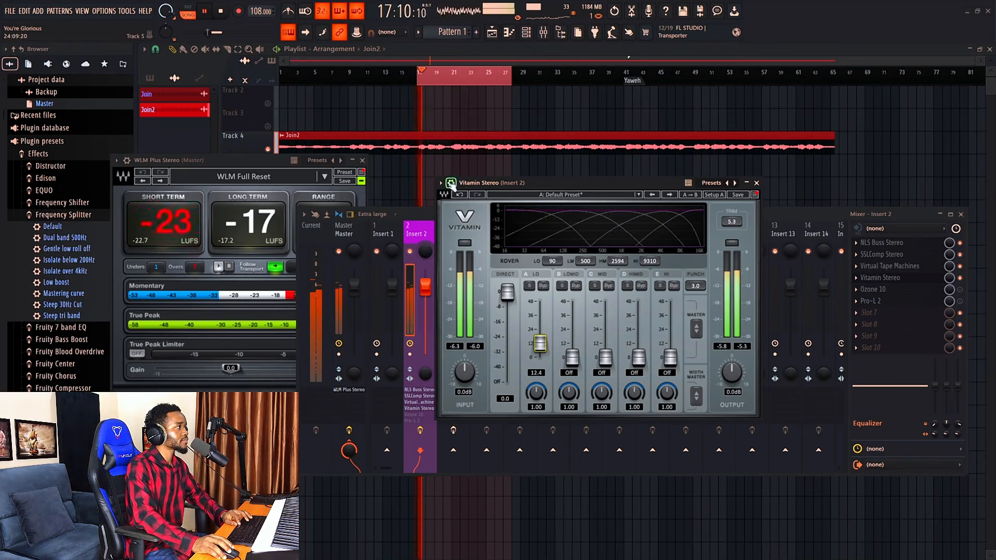
{"action": "left_click", "coordinate": [456, 187]}
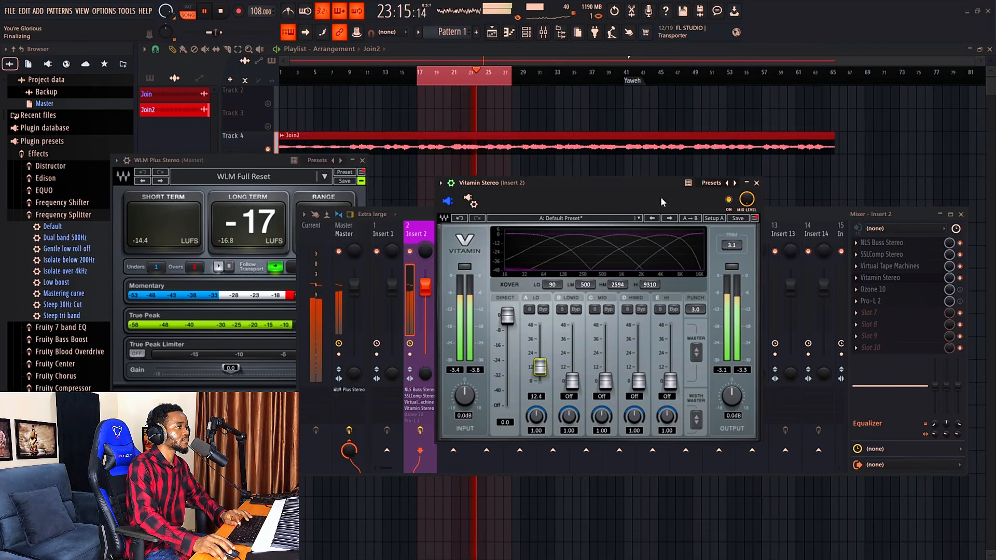
{"action": "key", "text": "space"}
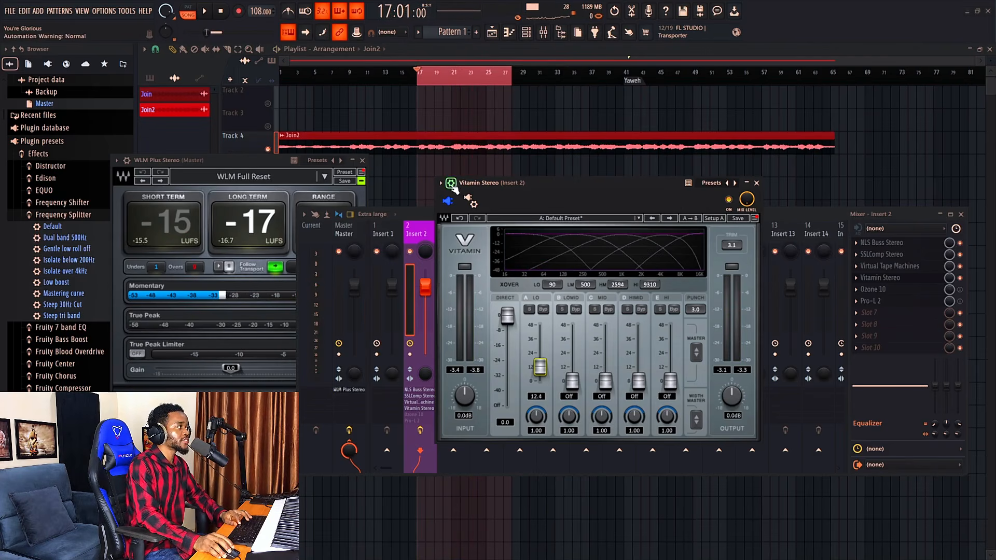
{"action": "left_click", "coordinate": [442, 183]}
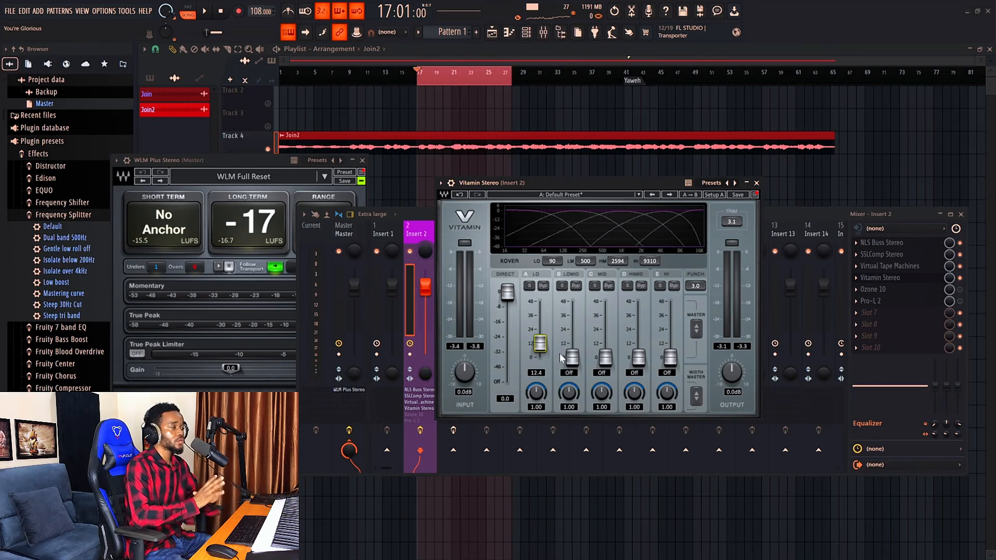
{"action": "left_click", "coordinate": [757, 183]}
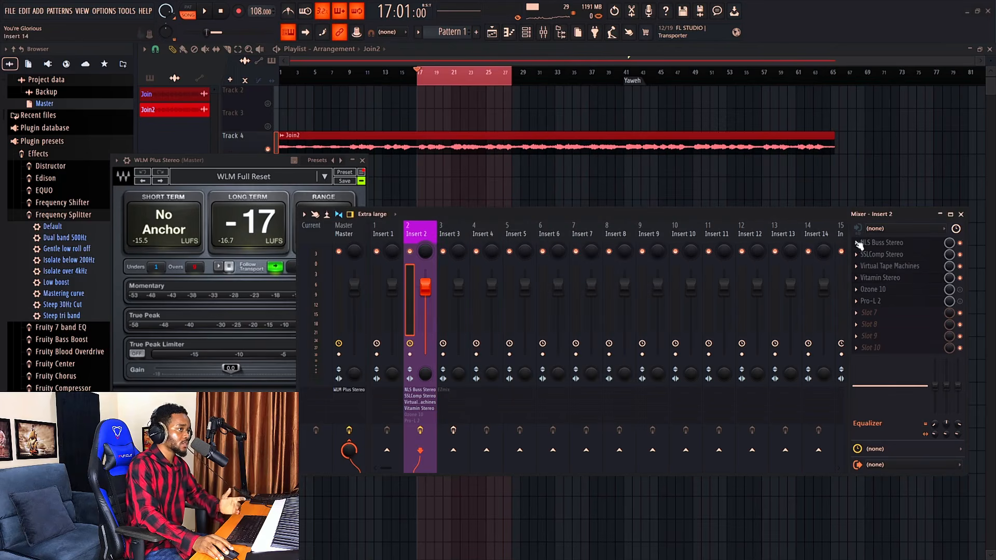
Step: Turn on Ozone 10 on Insert 2, open its Imager module, and audition Join2 through it
{"action": "left_click", "coordinate": [960, 290]}
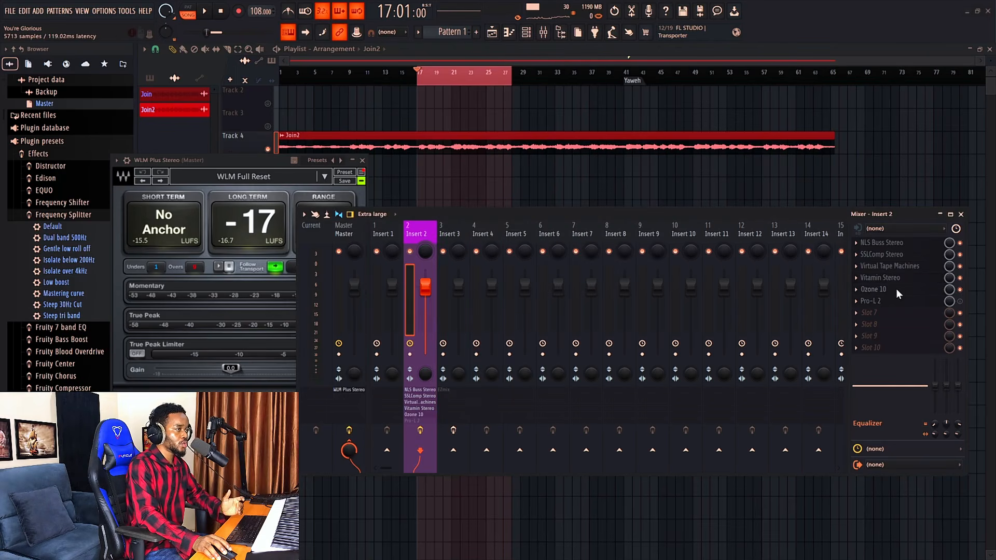
{"action": "left_click", "coordinate": [896, 289]}
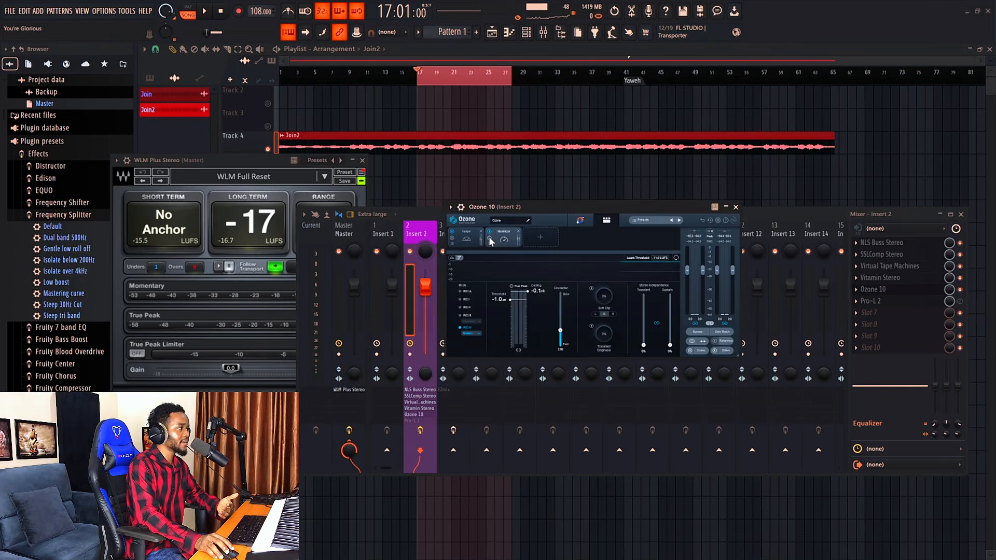
{"action": "left_click", "coordinate": [465, 238]}
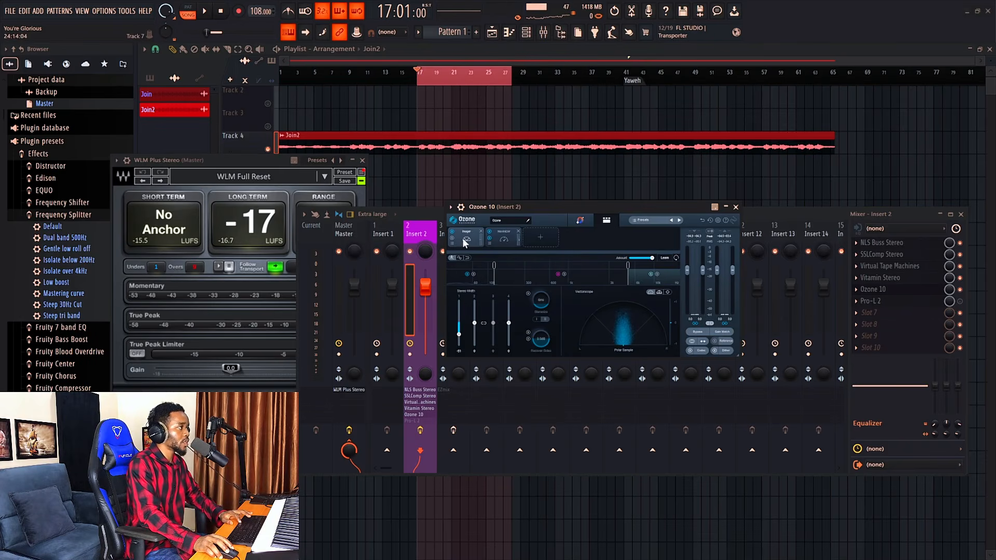
{"action": "left_click", "coordinate": [205, 11]}
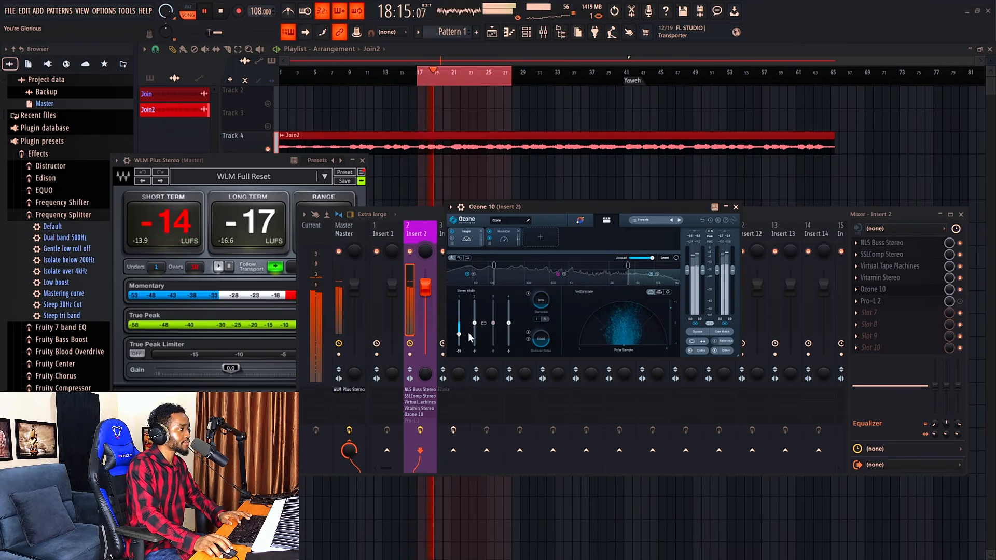
{"action": "key", "text": "space"}
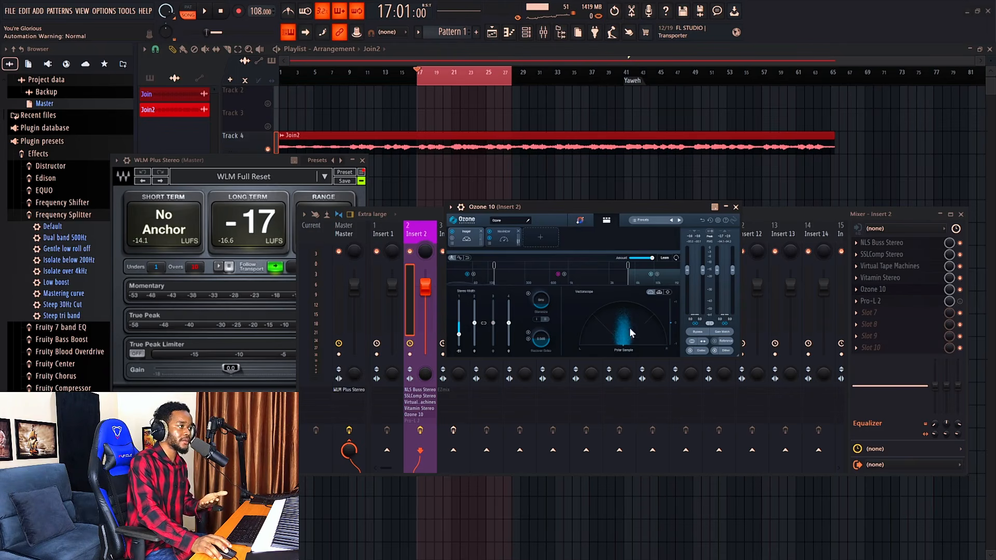
Step: Display Ozone 10's Maximizer settings and shift the plugin window clear of the Insert 3 channel
{"action": "left_click", "coordinate": [503, 240]}
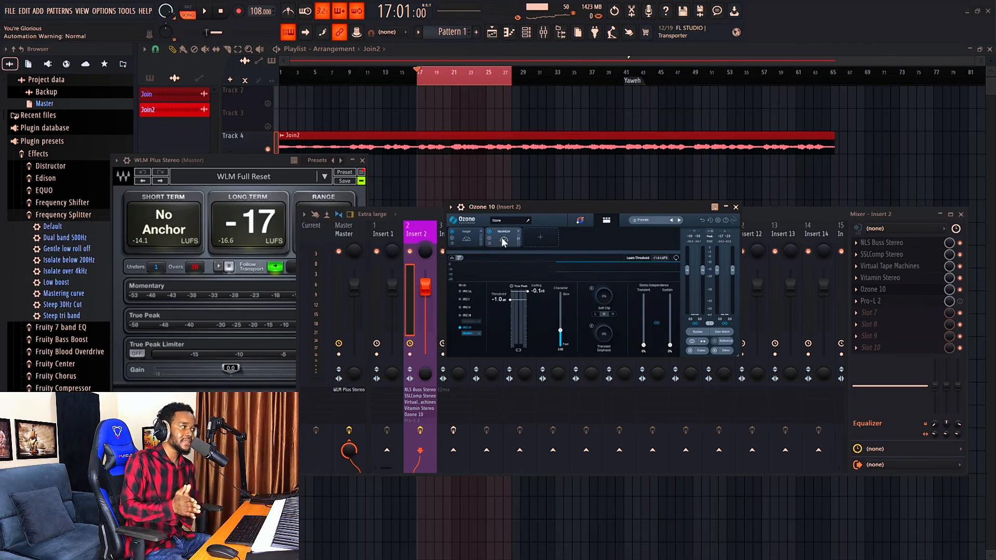
{"action": "left_click", "coordinate": [473, 333]}
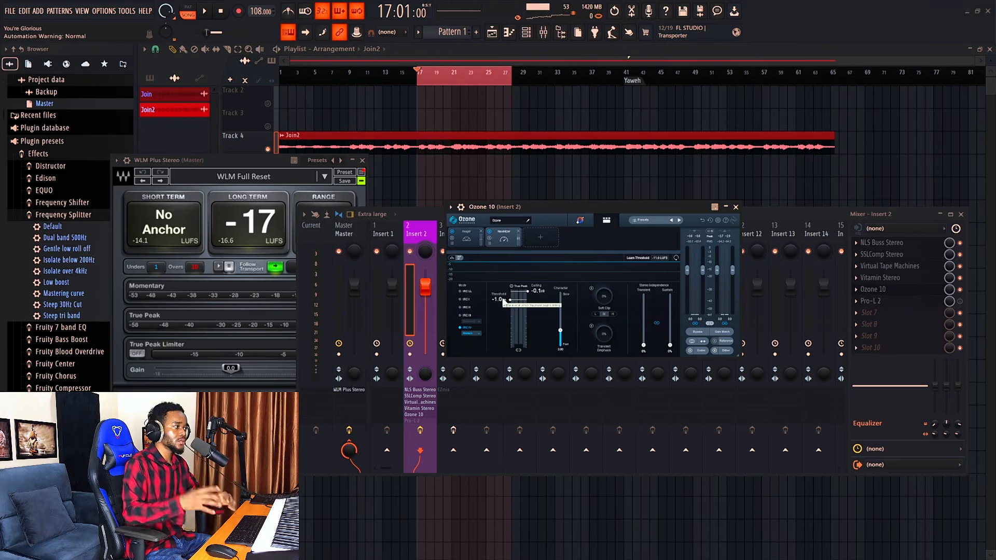
{"action": "left_click_drag", "start_coordinate": [509, 207], "coordinate": [532, 207]}
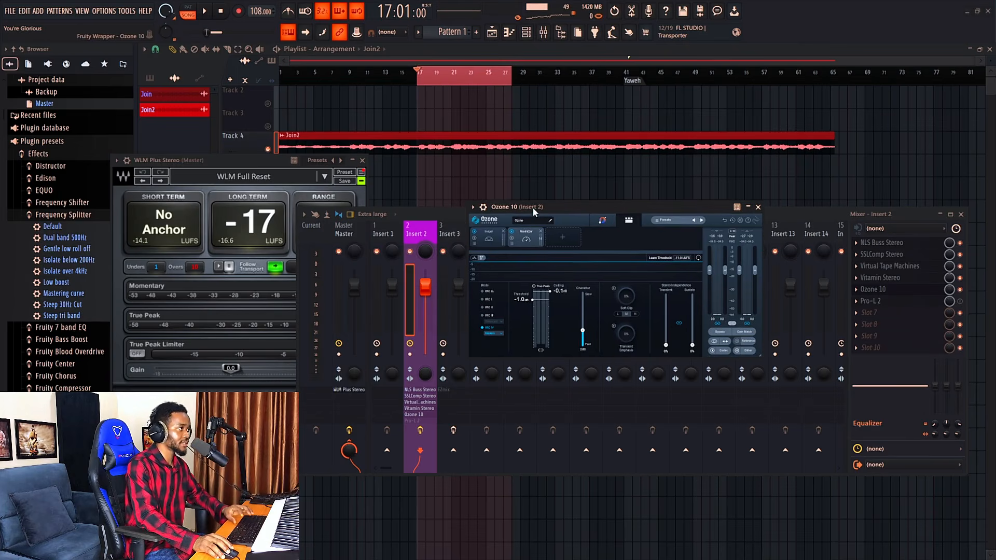
Step: Compare Join2 with Ozone 10 bypassed and active during playback, leave it active, stop playback, and close the plugin
{"action": "key", "text": "space"}
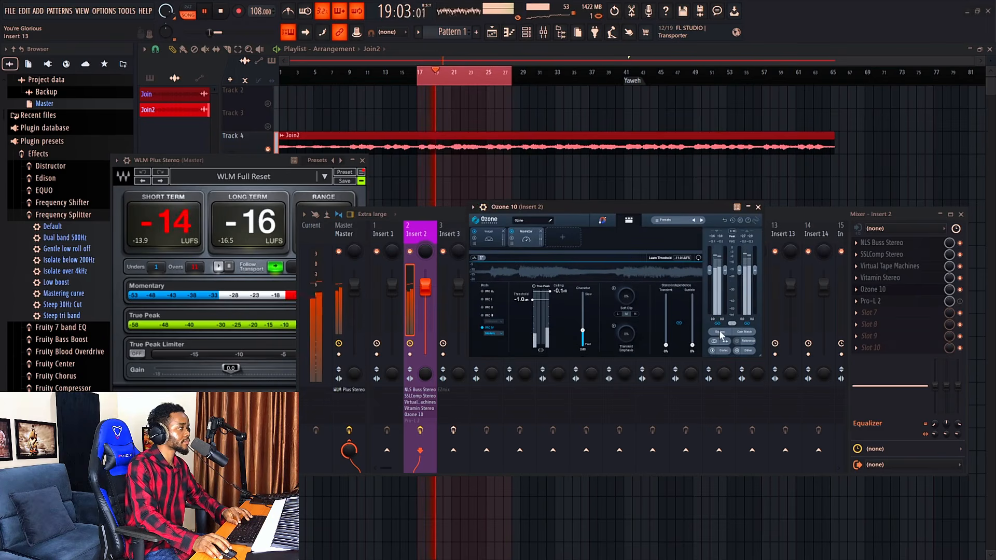
{"action": "key", "text": "space"}
{"action": "key", "text": "space"}
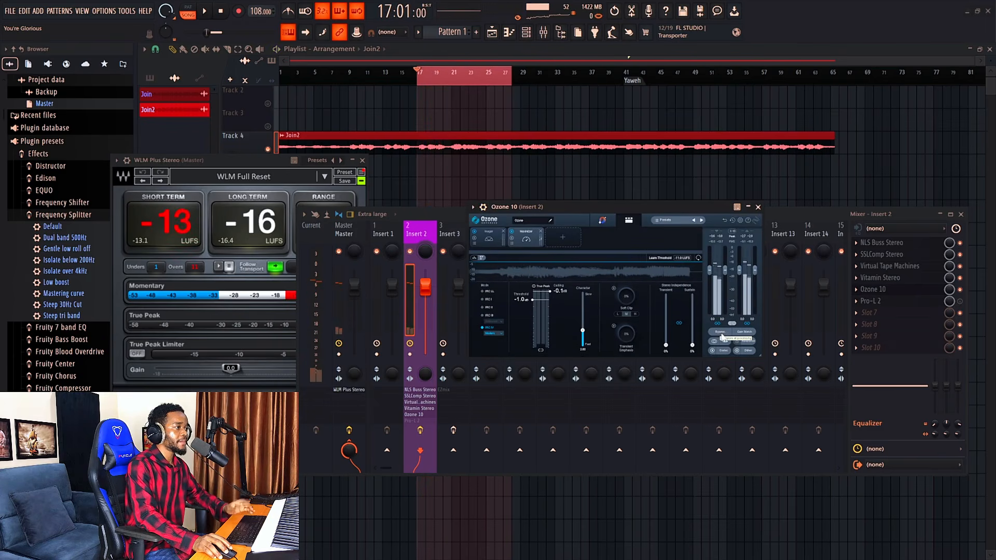
{"action": "left_click", "coordinate": [720, 332]}
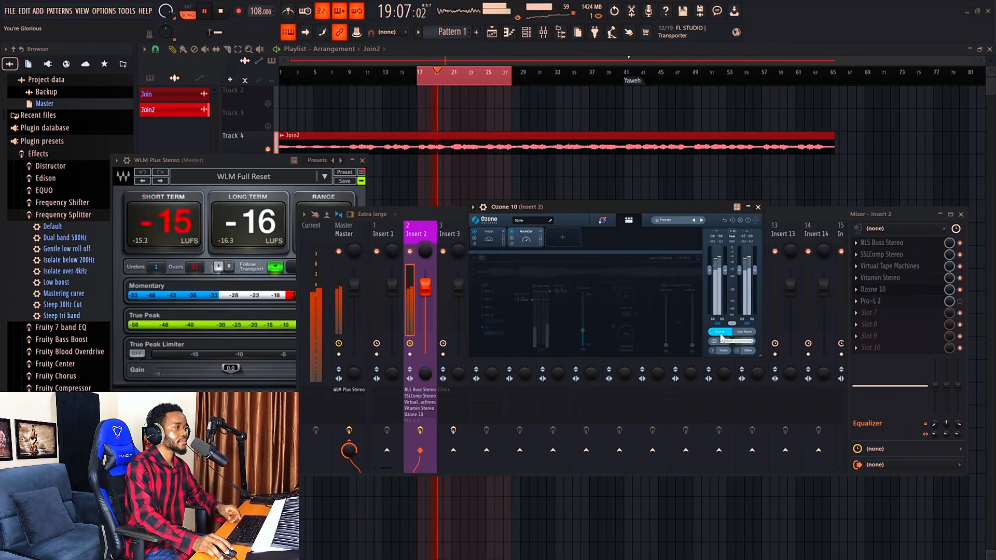
{"action": "left_click", "coordinate": [721, 333]}
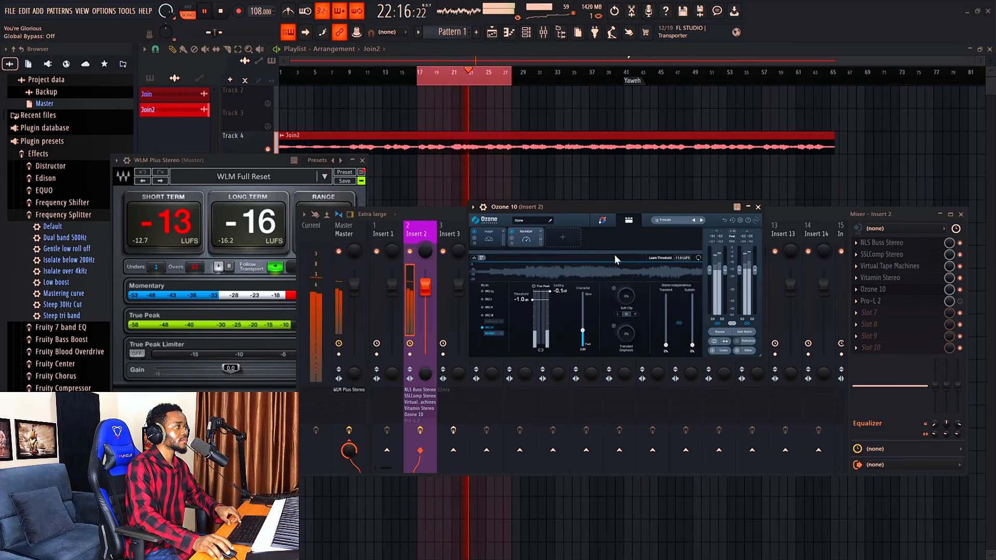
{"action": "left_click_drag", "start_coordinate": [580, 207], "coordinate": [578, 209]}
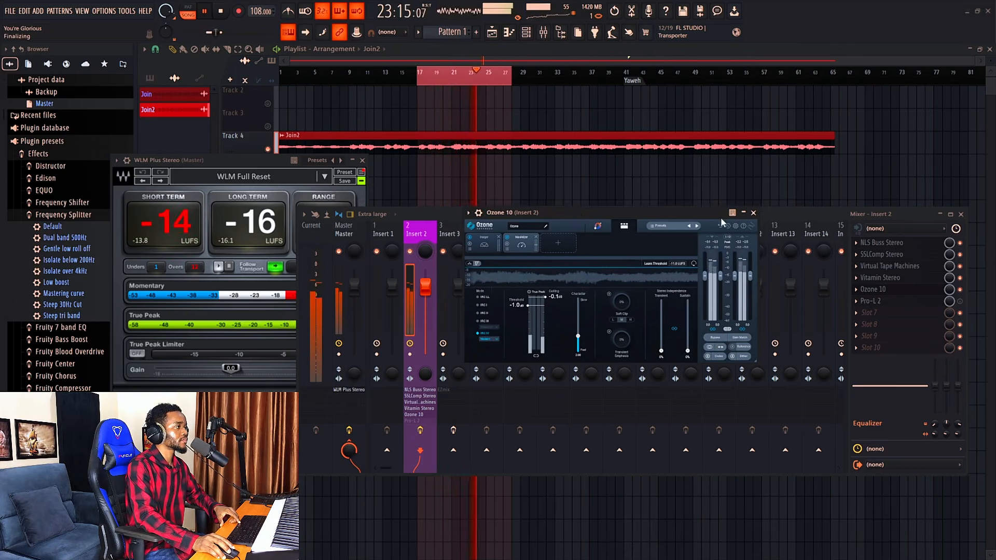
{"action": "key", "text": "space"}
{"action": "left_click", "coordinate": [754, 212]}
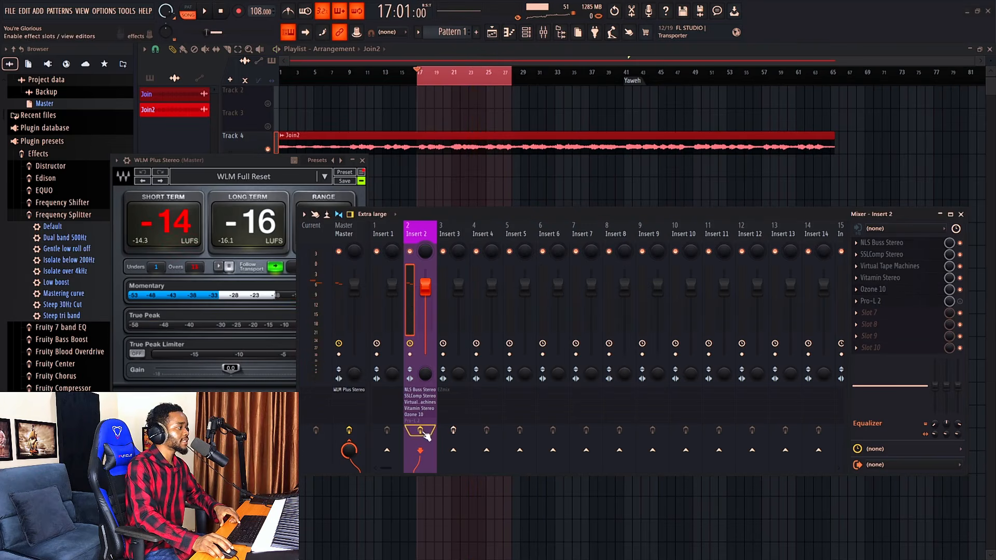
Step: Measure Join2's loudness with all of Insert 2's effects bypassed and then active, and stop playback
{"action": "key", "text": "space"}
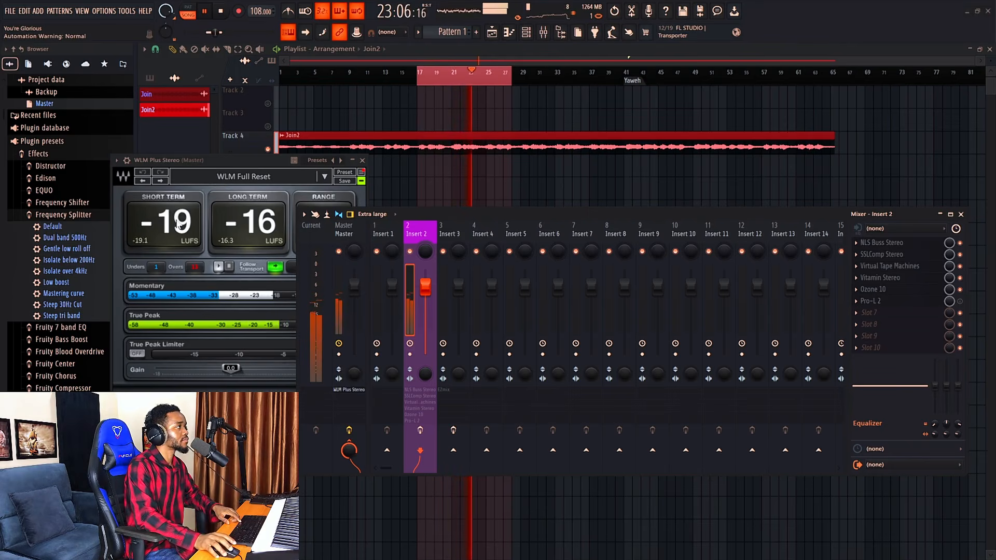
{"action": "key", "text": "space"}
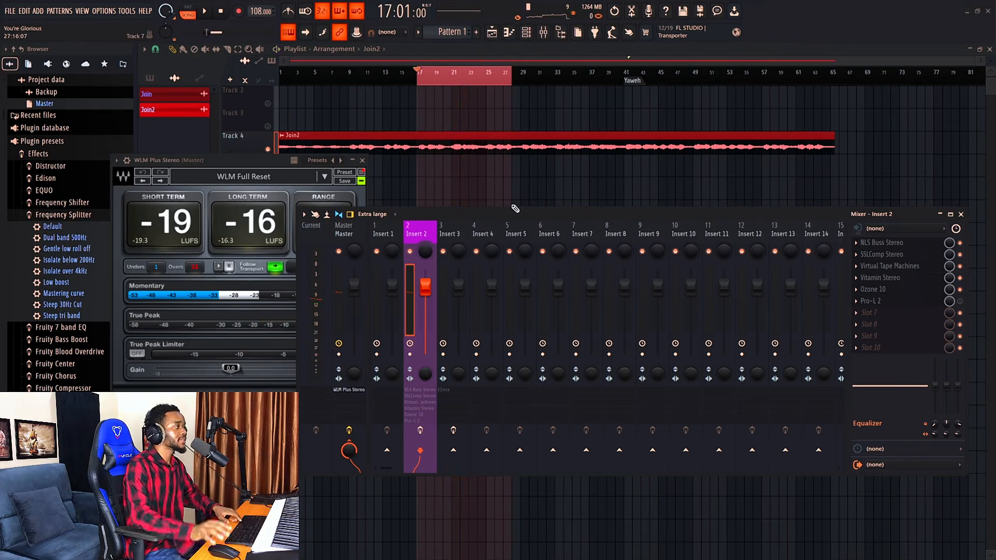
{"action": "left_click", "coordinate": [430, 436]}
{"action": "key", "text": "space"}
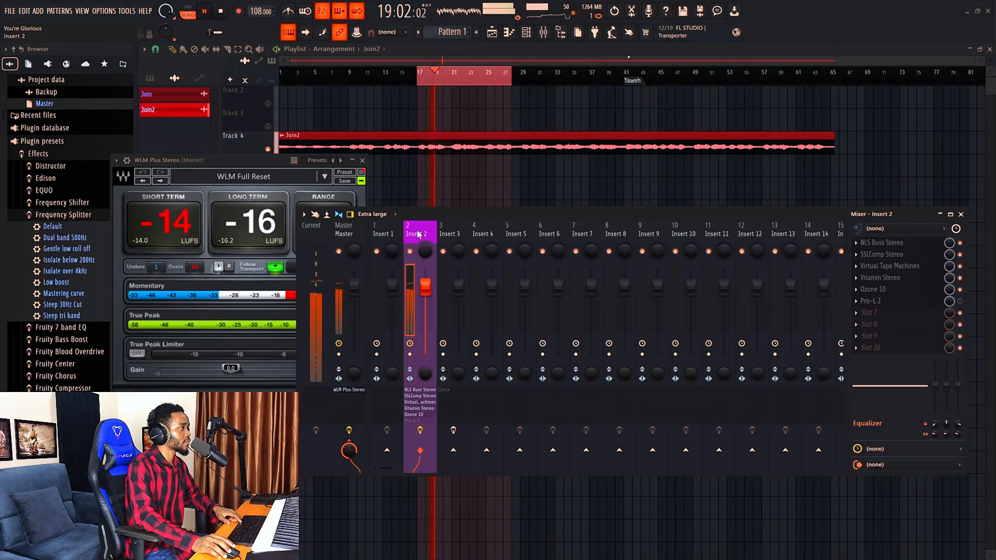
{"action": "key", "text": "space"}
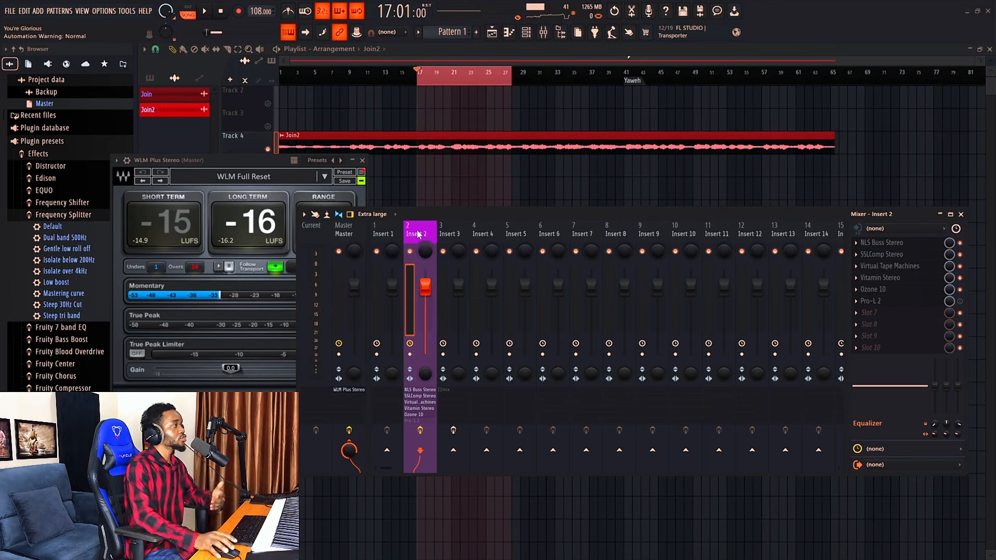
Step: Turn on Pro-L 2 on Insert 2, reposition its window, and choose its oversampling rate
{"action": "left_click", "coordinate": [960, 301]}
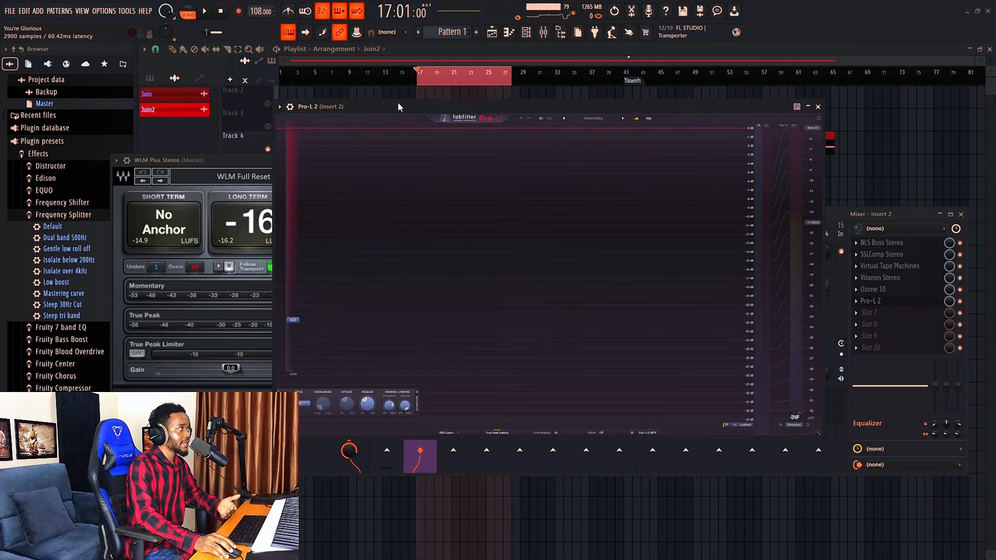
{"action": "left_click_drag", "start_coordinate": [398, 104], "coordinate": [393, 110]}
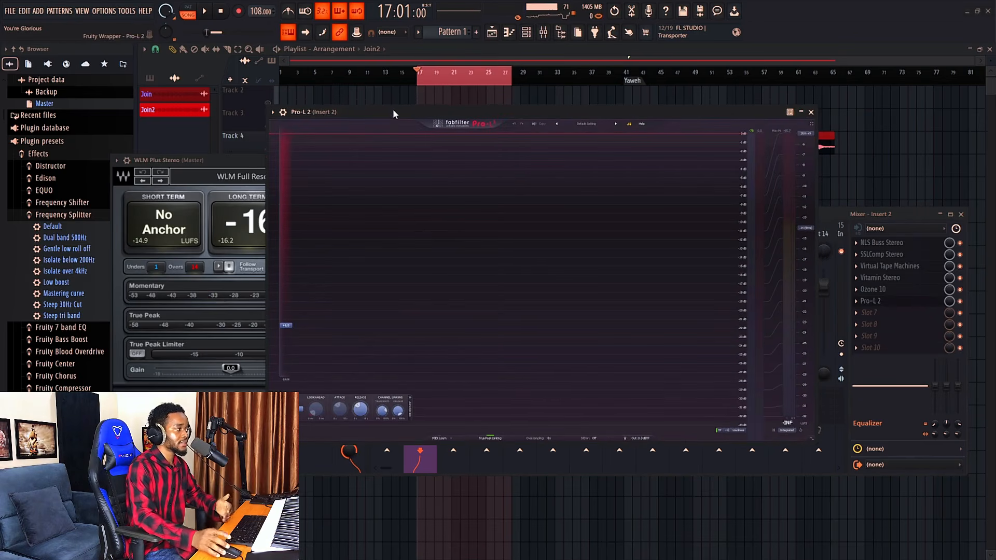
{"action": "left_click", "coordinate": [546, 438]}
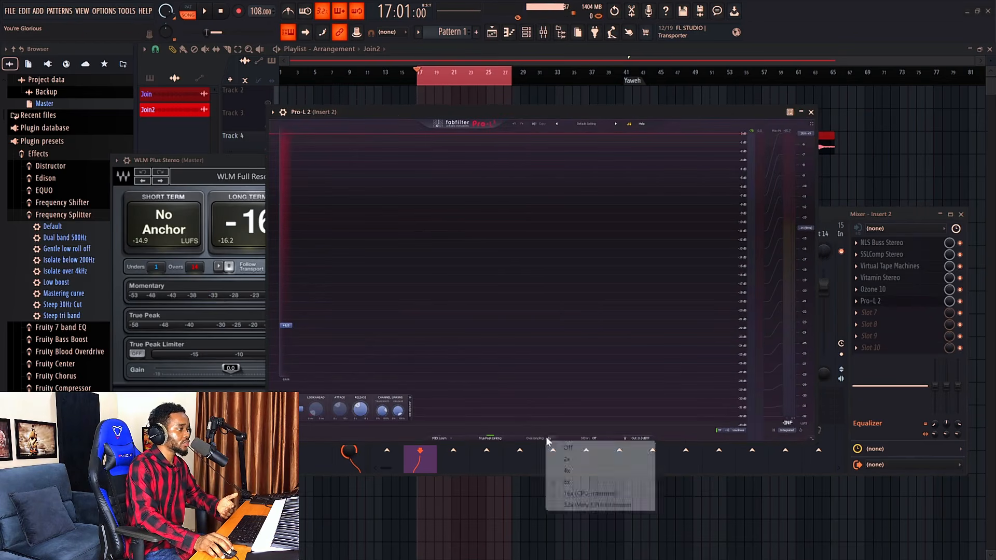
{"action": "left_click", "coordinate": [567, 488]}
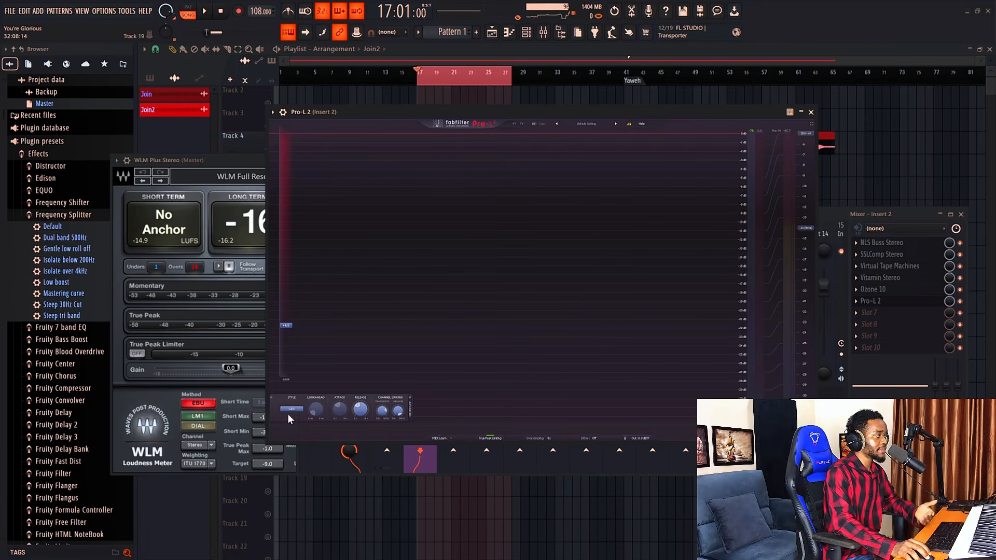
Step: Review Pro-L 2's limiting styles, keep Safe selected, inspect its gain control, and close the plugin
{"action": "left_click", "coordinate": [292, 409]}
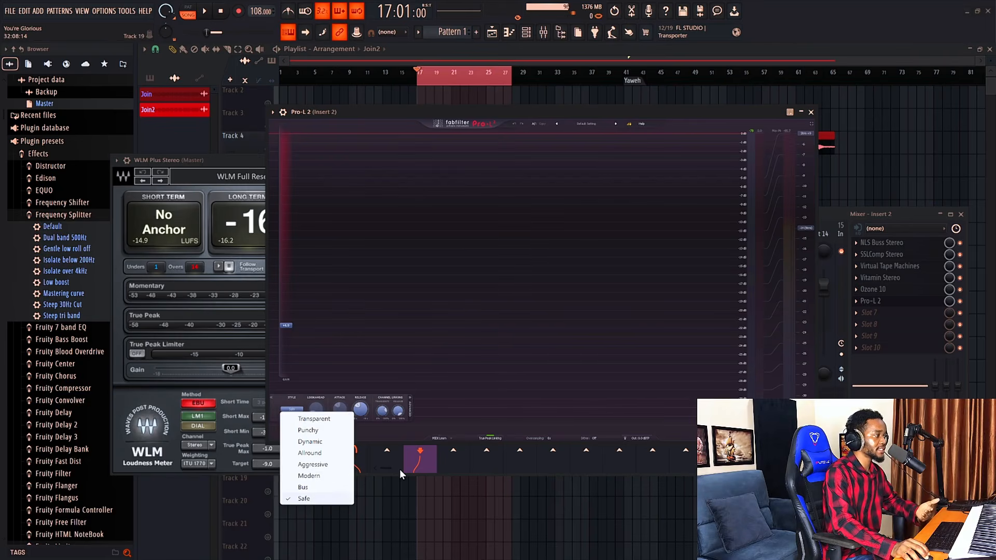
{"action": "left_click", "coordinate": [453, 470]}
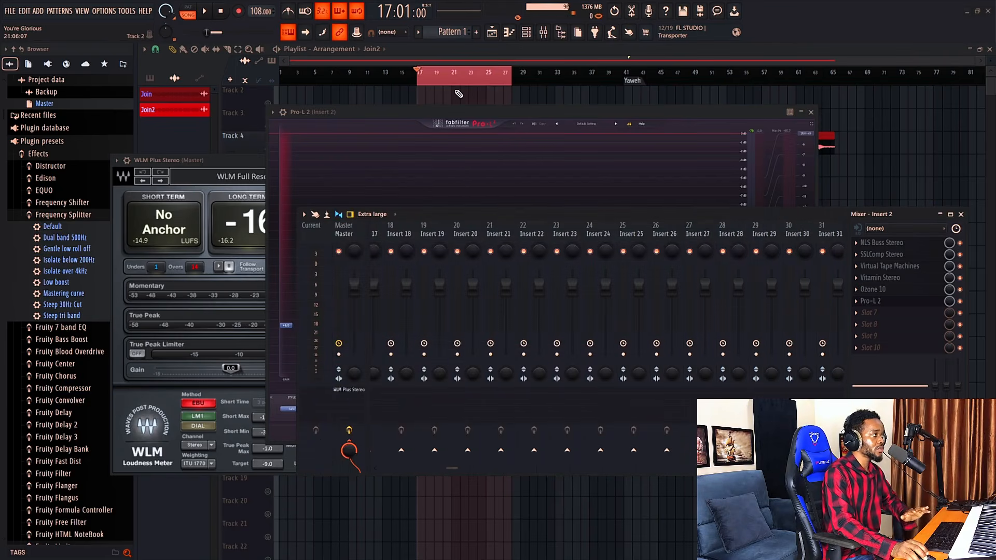
{"action": "scroll", "coordinate": [439, 239], "scroll_direction": "up", "scroll_amount": 5}
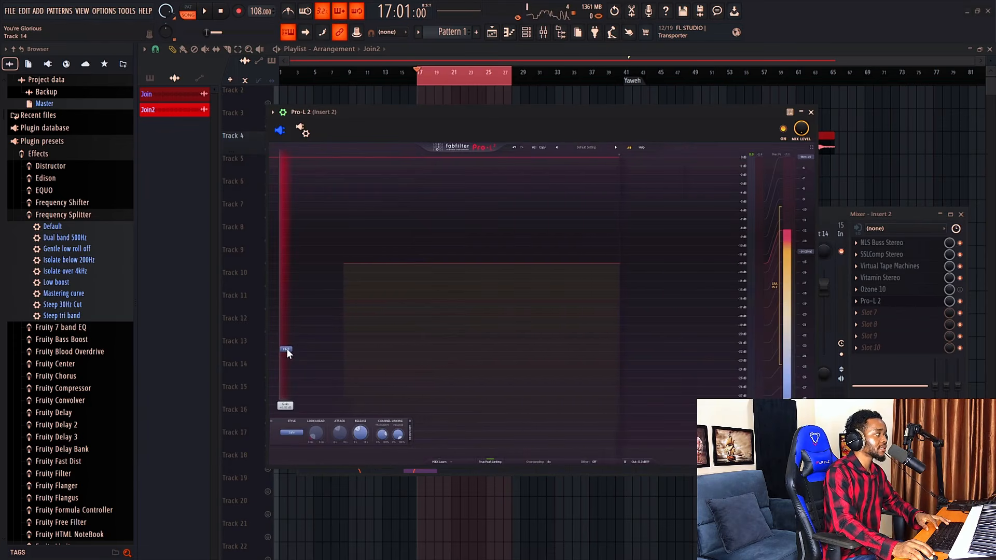
{"action": "left_click", "coordinate": [811, 112]}
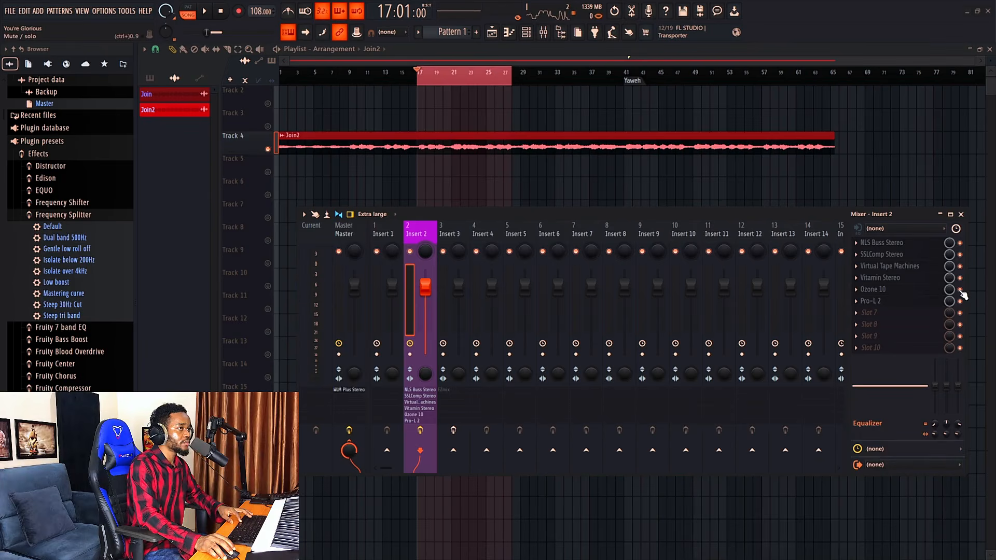
Step: Compare Join2's playback and Master levels with all of Insert 2's effects bypassed and active, leaving the effects active
{"action": "left_click", "coordinate": [351, 232]}
{"action": "key", "text": "space"}
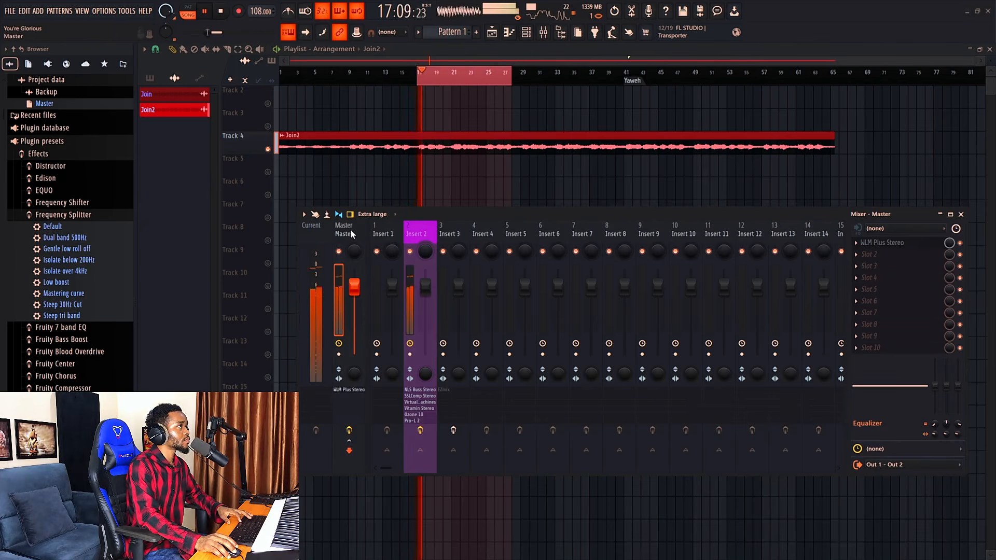
{"action": "key", "text": "space"}
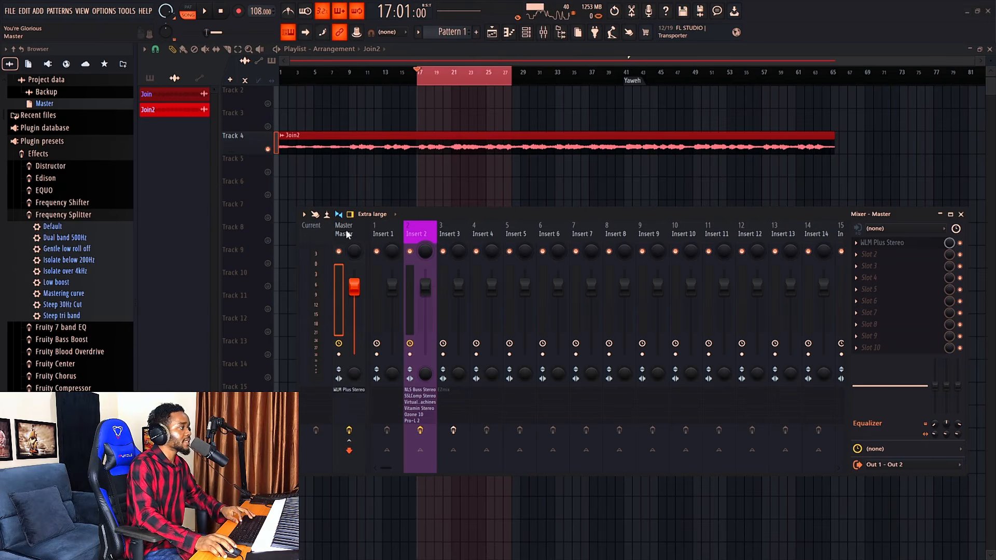
{"action": "left_click", "coordinate": [420, 431]}
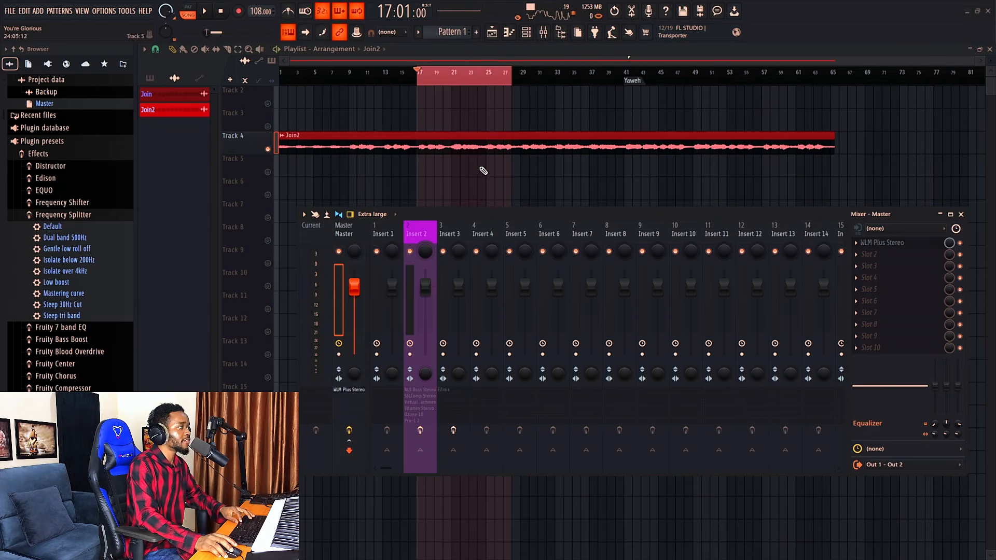
{"action": "key", "text": "space"}
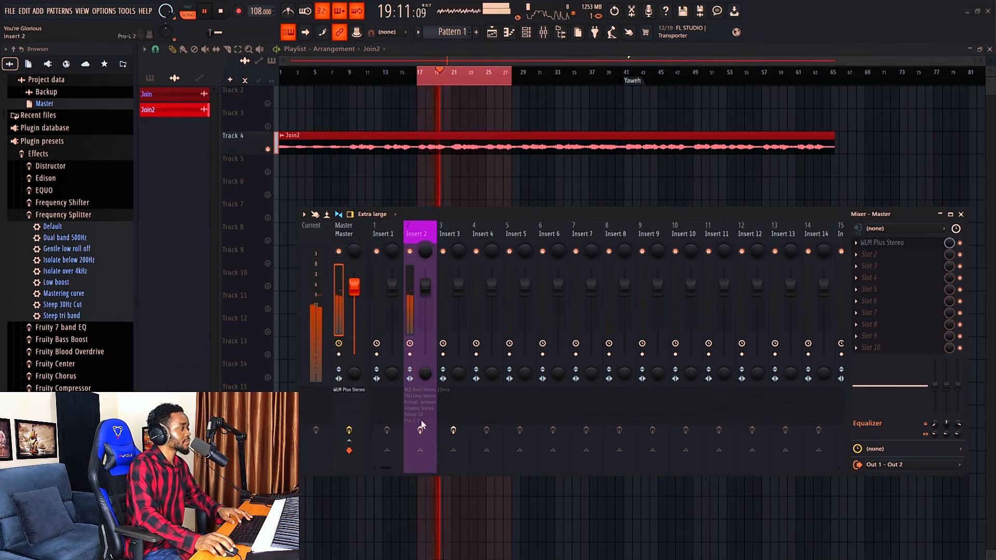
{"action": "key", "text": "space"}
{"action": "key", "text": "space"}
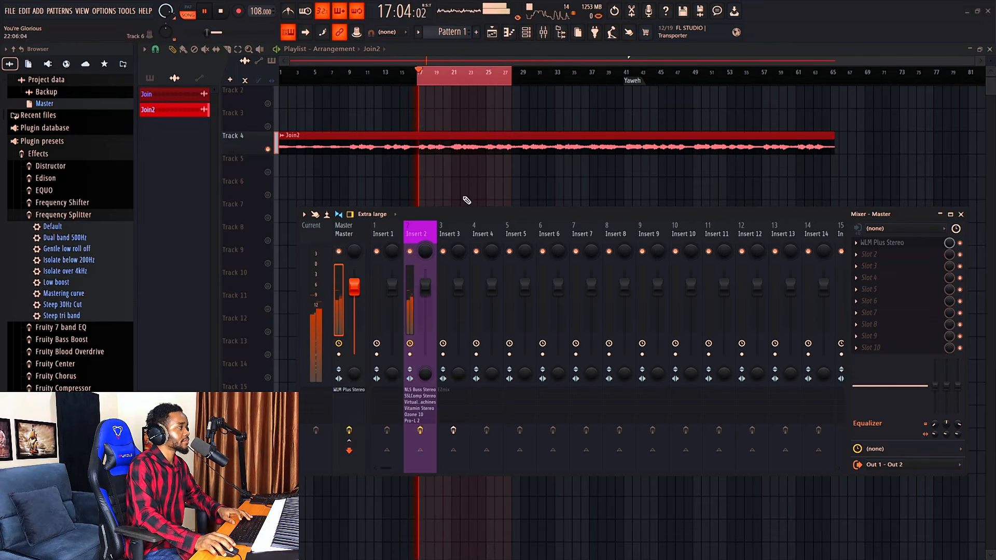
{"action": "key", "text": "space"}
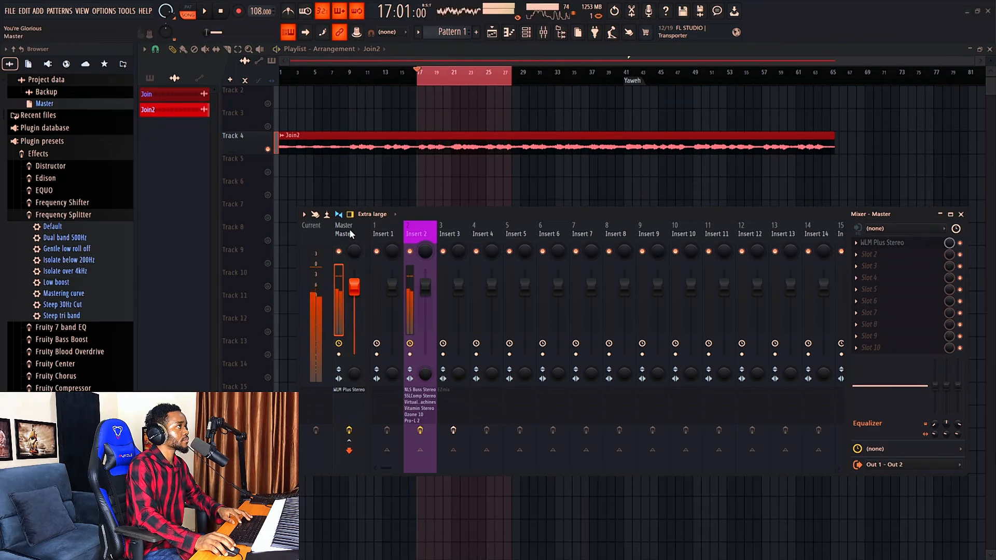
{"action": "key", "text": "space"}
{"action": "left_click", "coordinate": [418, 231]}
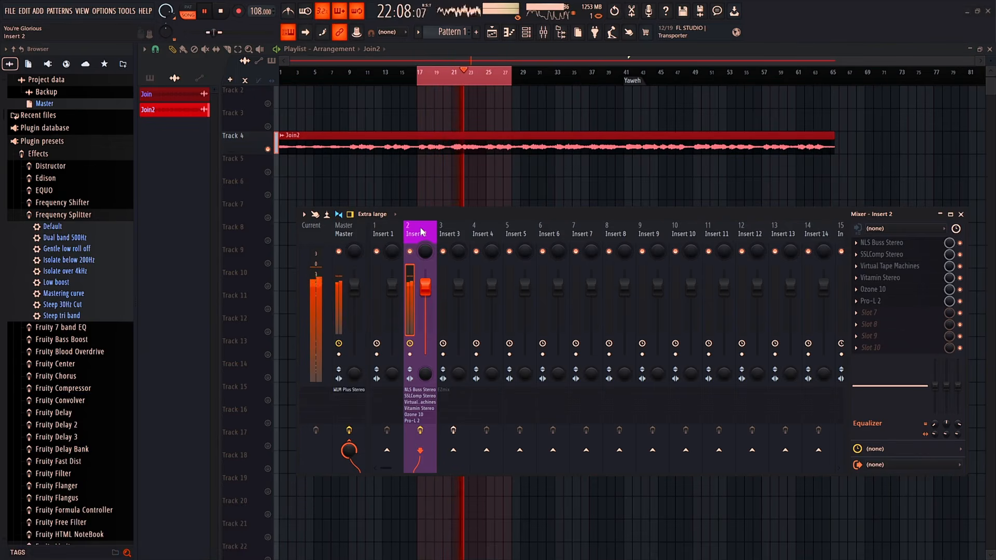
Step: Render the full song as the stereo WAV You're Glorious - XSAMIE MUSIC 2 with the bit depth set to 16Bit int
{"action": "key", "text": "ctrl+r"}
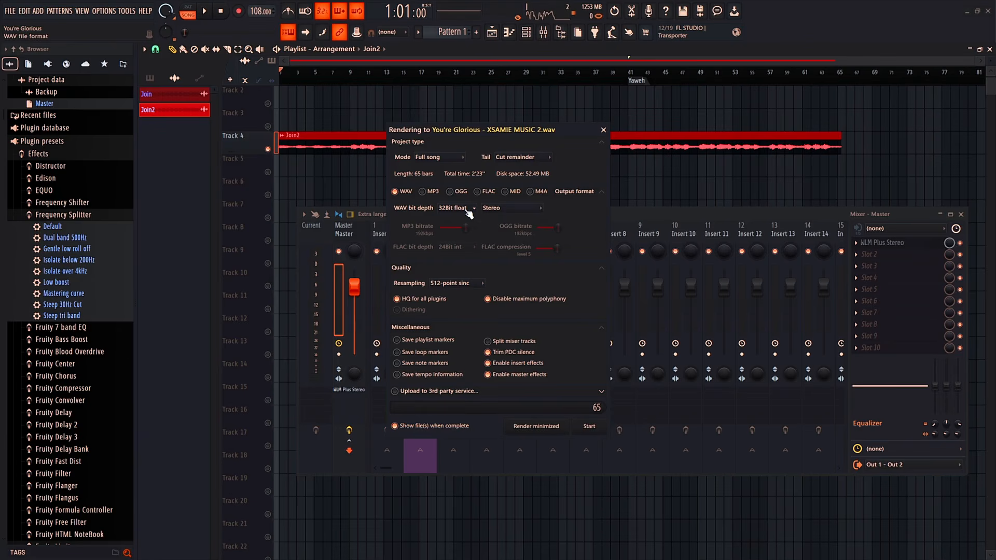
{"action": "left_click", "coordinate": [466, 209]}
{"action": "left_click", "coordinate": [450, 207]}
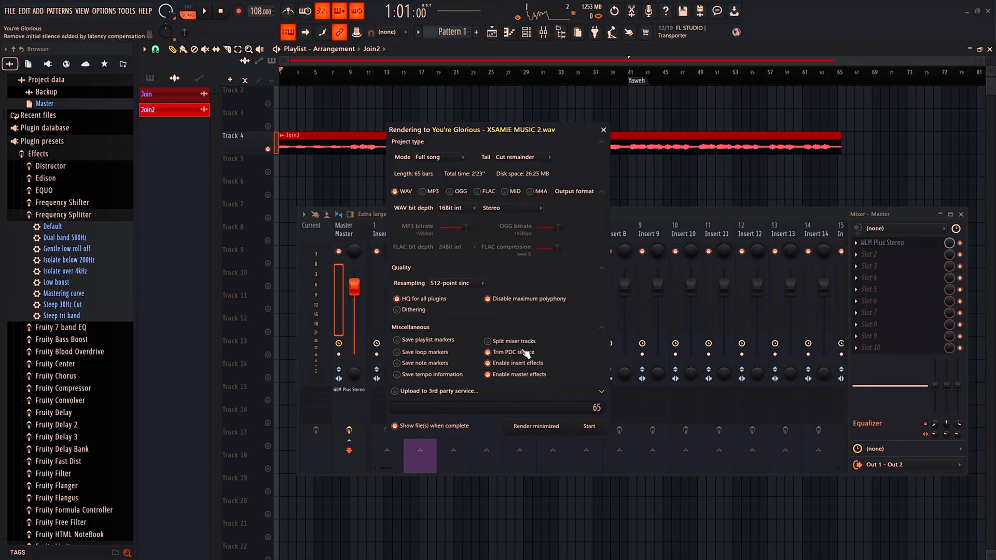
{"action": "left_click", "coordinate": [591, 427]}
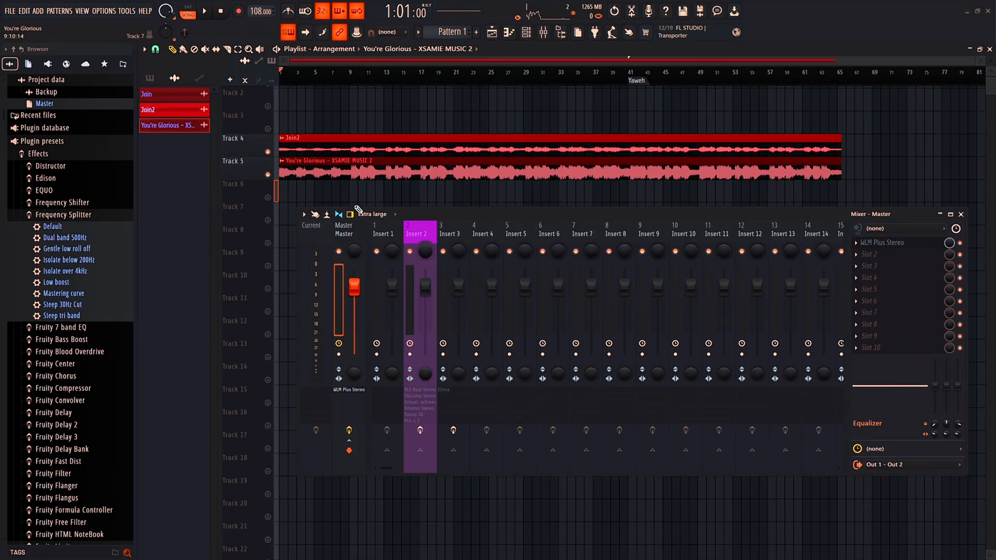
Step: Route Join2 to the Master track, then inspect the rendered clip's waveform and settings and close them
{"action": "double_click", "coordinate": [322, 144]}
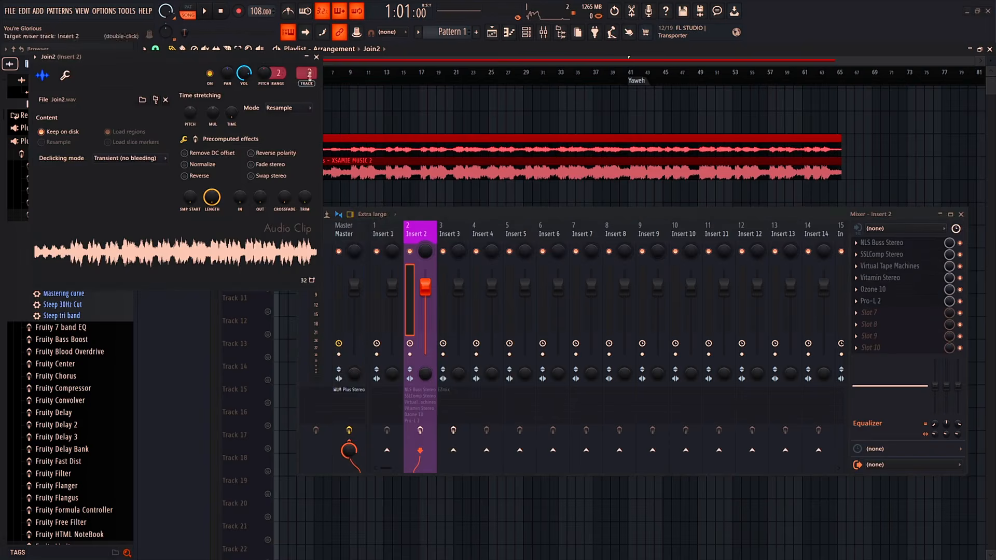
{"action": "left_click_drag", "start_coordinate": [307, 73], "coordinate": [311, 89]}
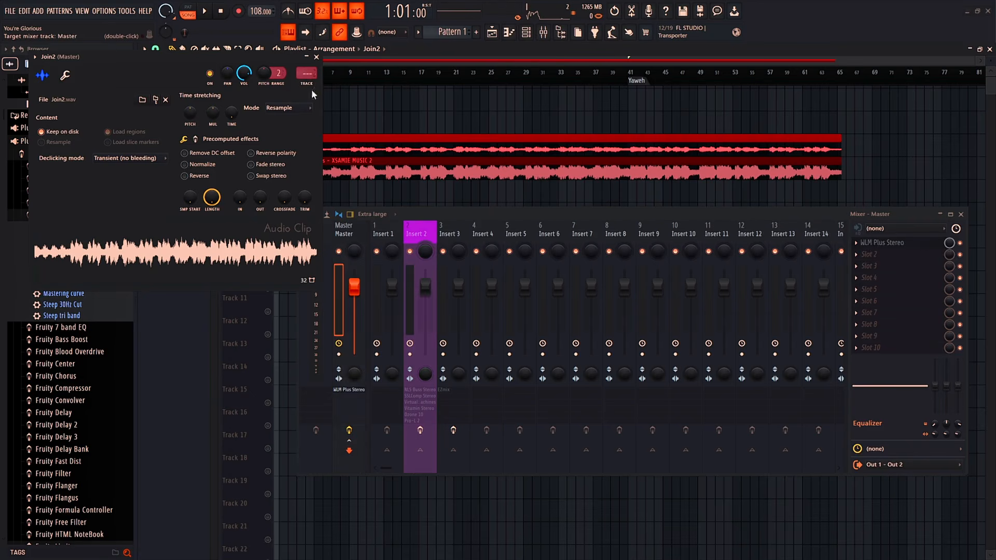
{"action": "double_click", "coordinate": [362, 167]}
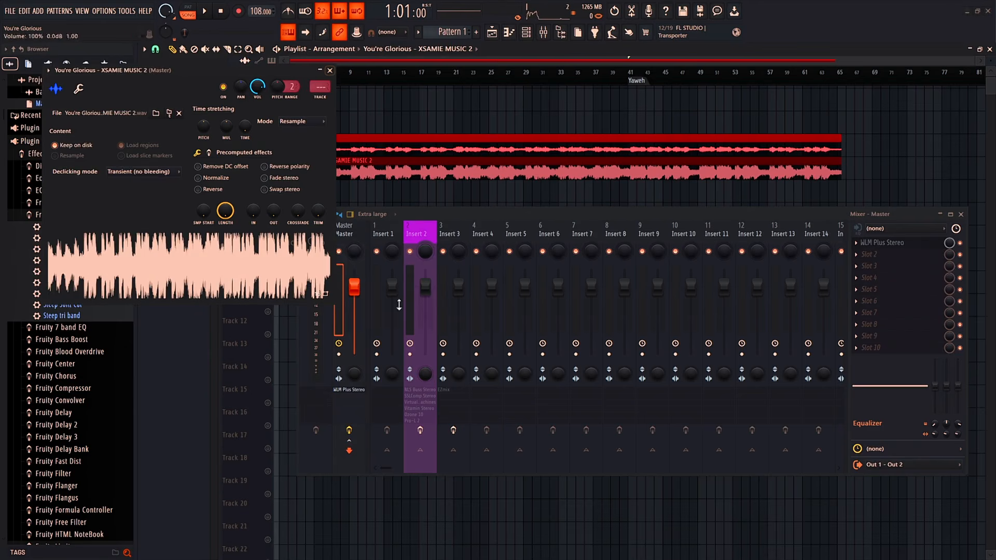
{"action": "left_click_drag", "start_coordinate": [421, 213], "coordinate": [467, 213]}
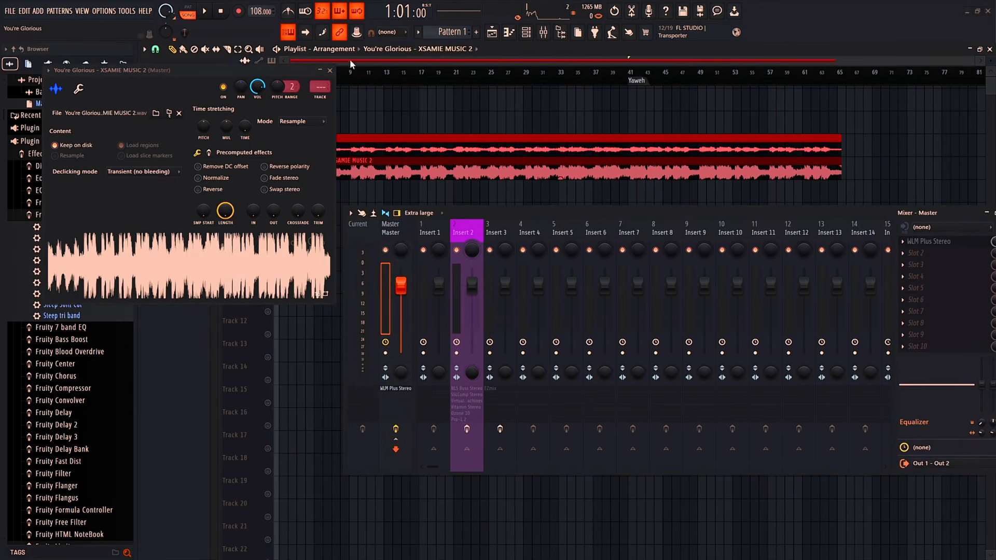
{"action": "left_click", "coordinate": [330, 72]}
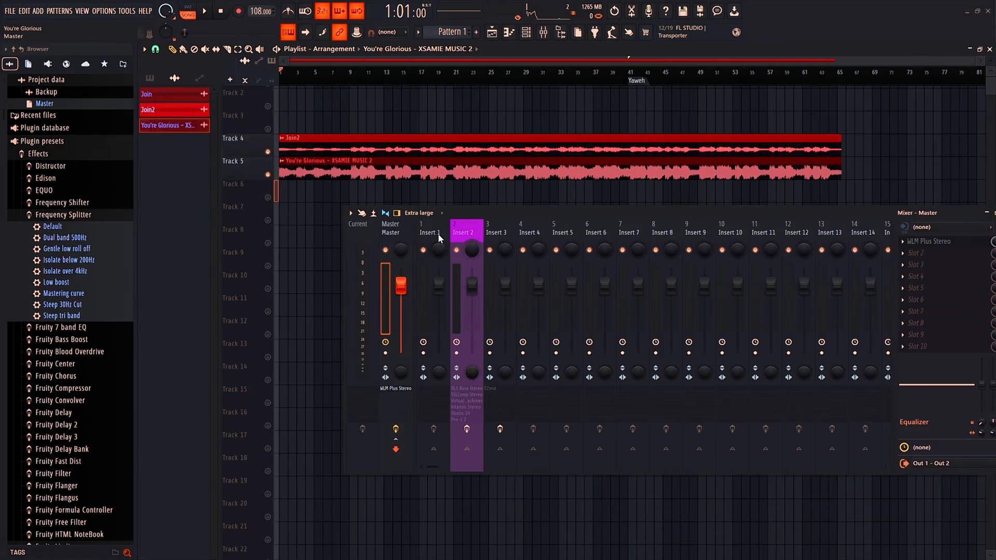
Step: Open the Master's WLM Plus meter and measure Join2 and the rendered clip from the song's start, soloing each in turn
{"action": "left_click", "coordinate": [940, 242]}
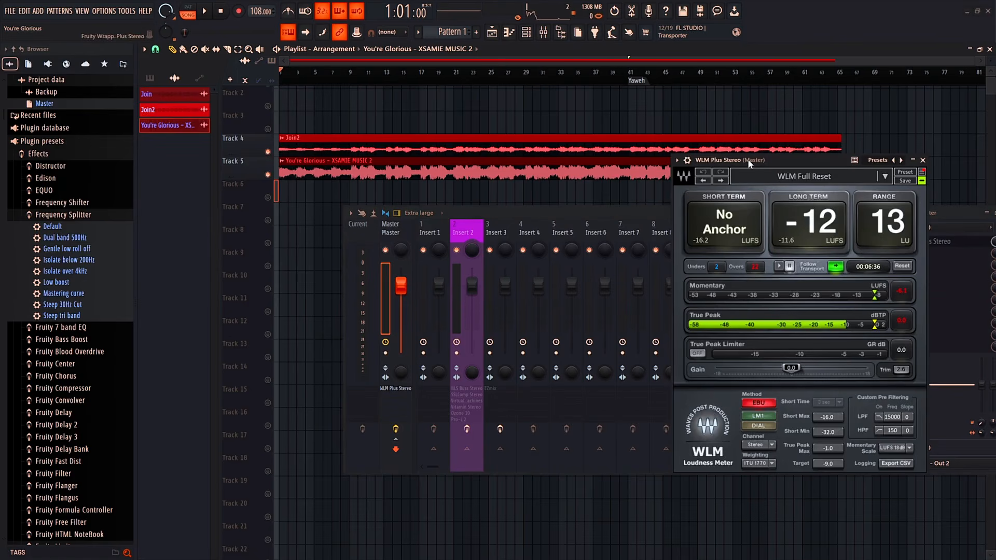
{"action": "left_click_drag", "start_coordinate": [748, 159], "coordinate": [592, 183]}
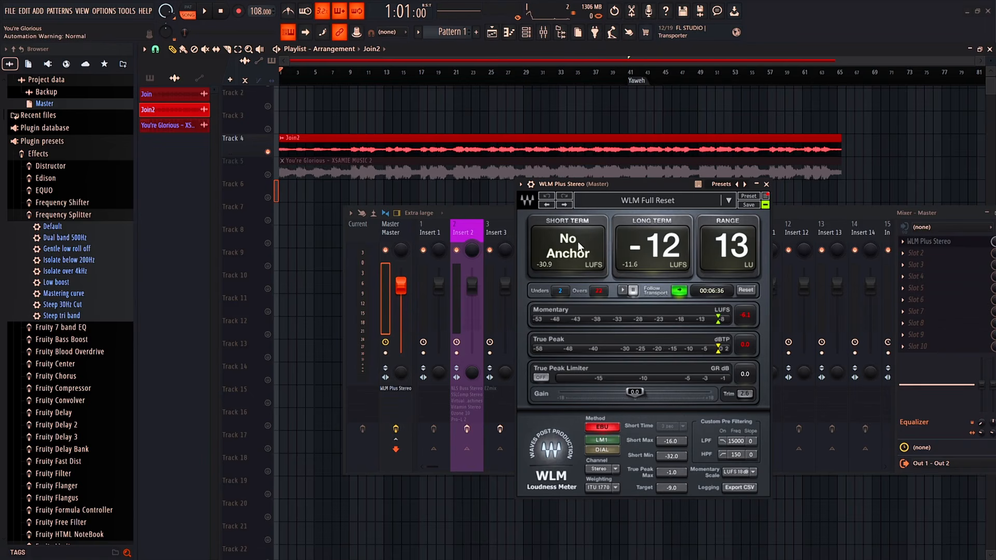
{"action": "key", "text": "space"}
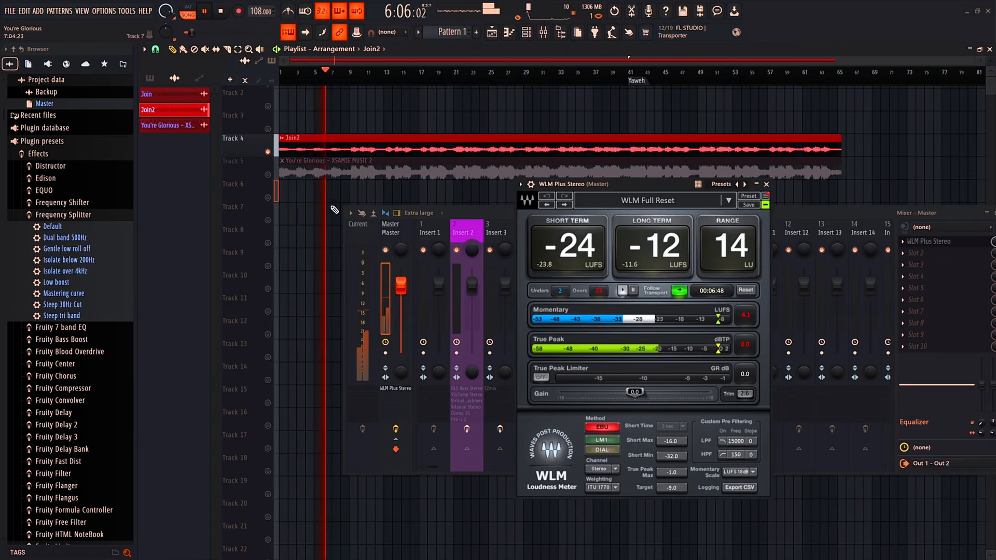
{"action": "key", "text": "space"}
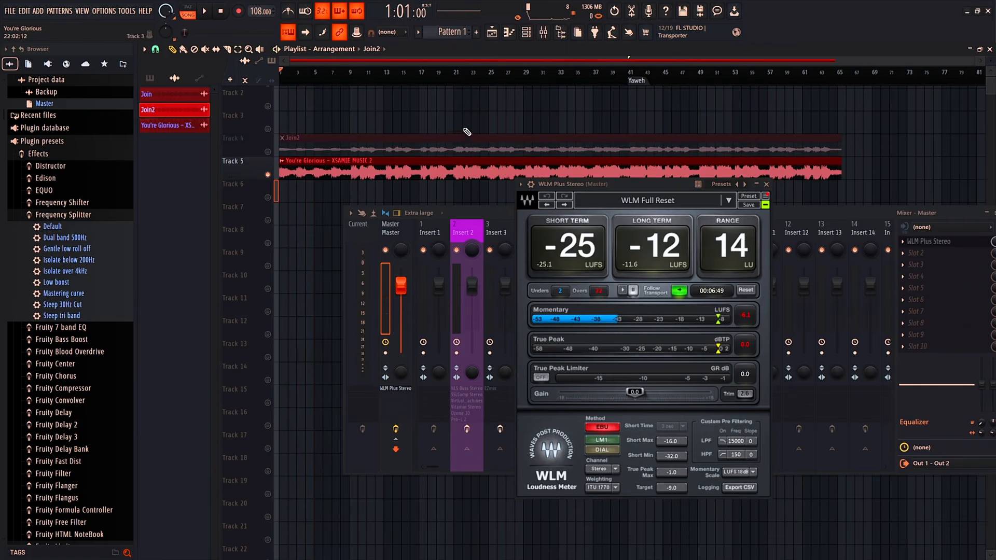
{"action": "key", "text": "space"}
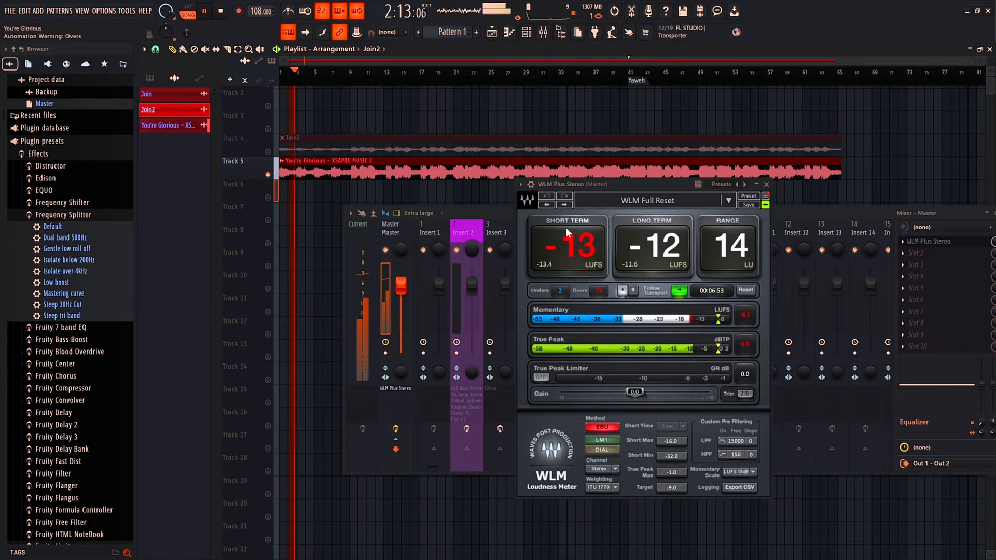
Step: Alternate the solo between Join2 and the rendered clip during playback to compare their short-term loudness
{"action": "right_click", "coordinate": [268, 151]}
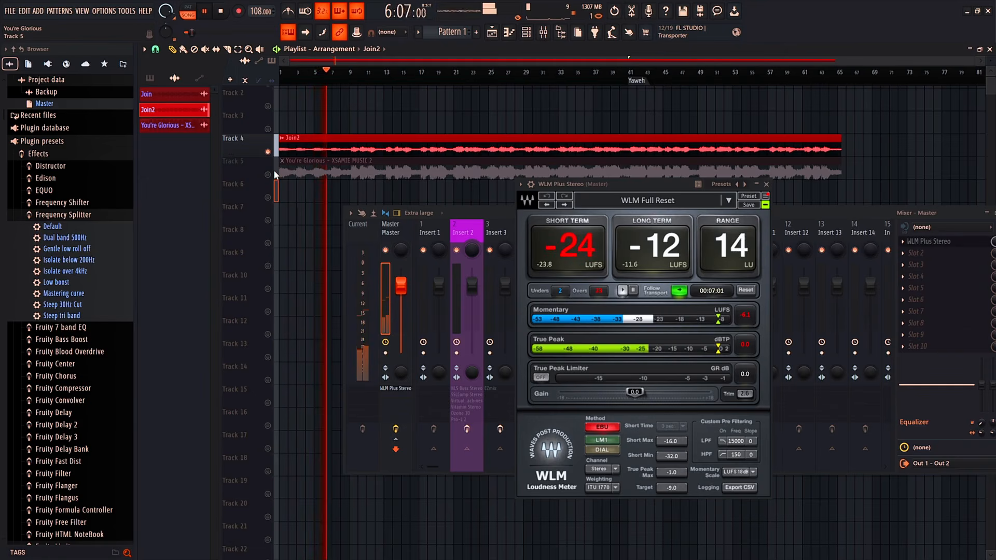
{"action": "right_click", "coordinate": [273, 174]}
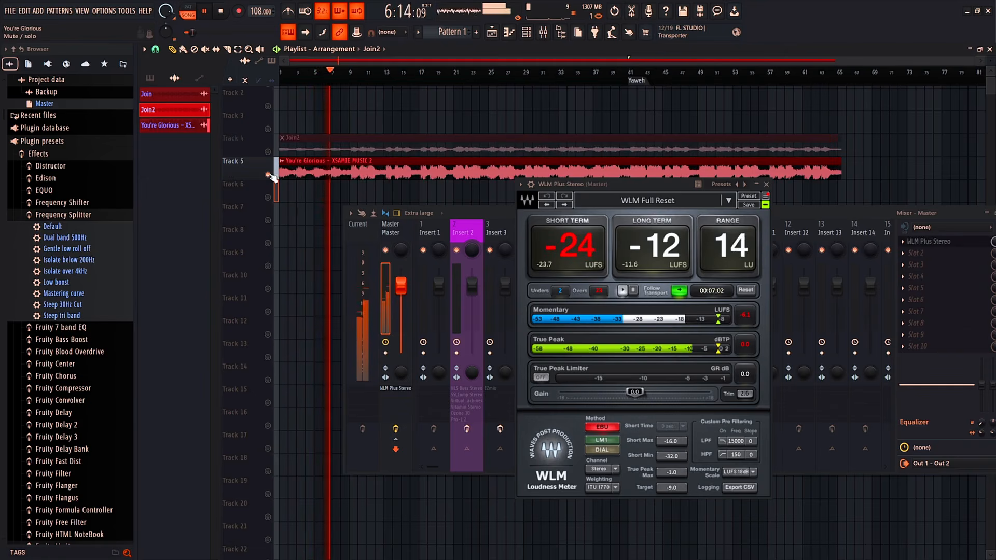
{"action": "right_click", "coordinate": [269, 152]}
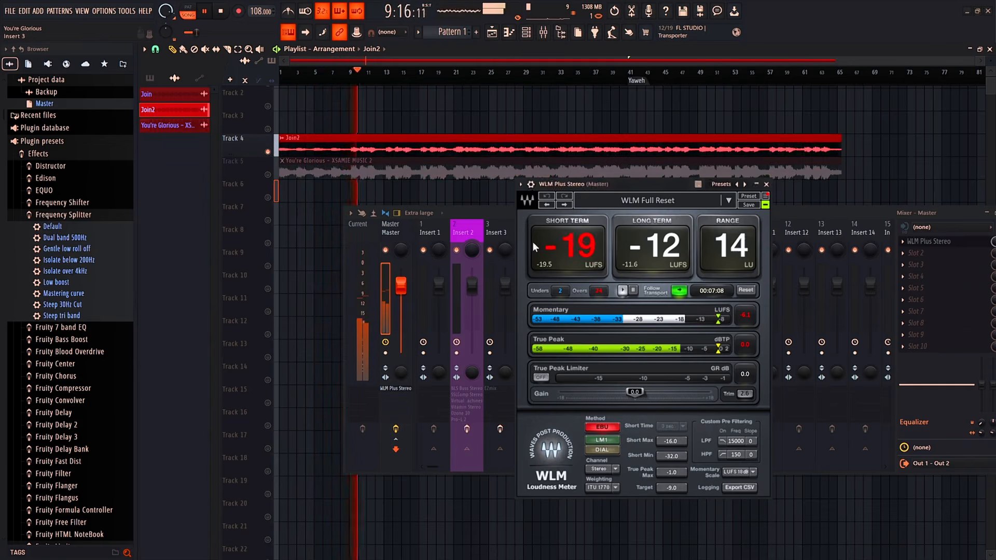
{"action": "right_click", "coordinate": [269, 175]}
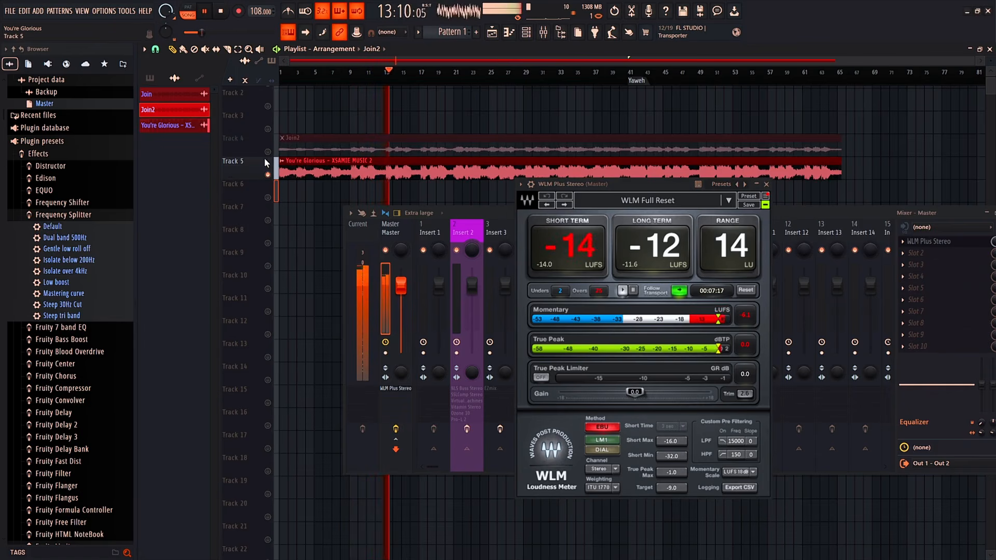
Step: Resume playback from around bar 16 and compare the loudness of Join2 and the rendered clip in the louder section
{"action": "left_click_drag", "start_coordinate": [561, 186], "coordinate": [553, 205]}
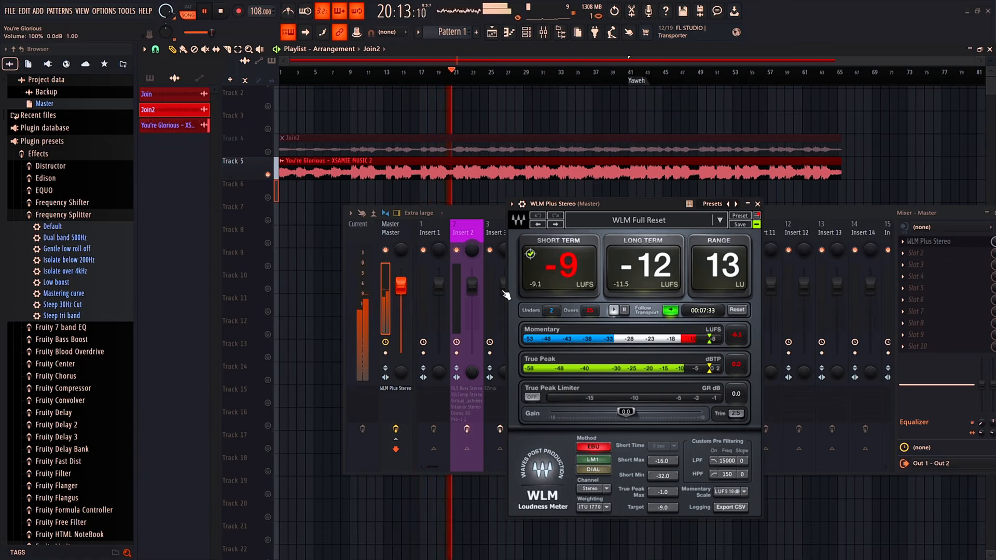
{"action": "left_click", "coordinate": [410, 75]}
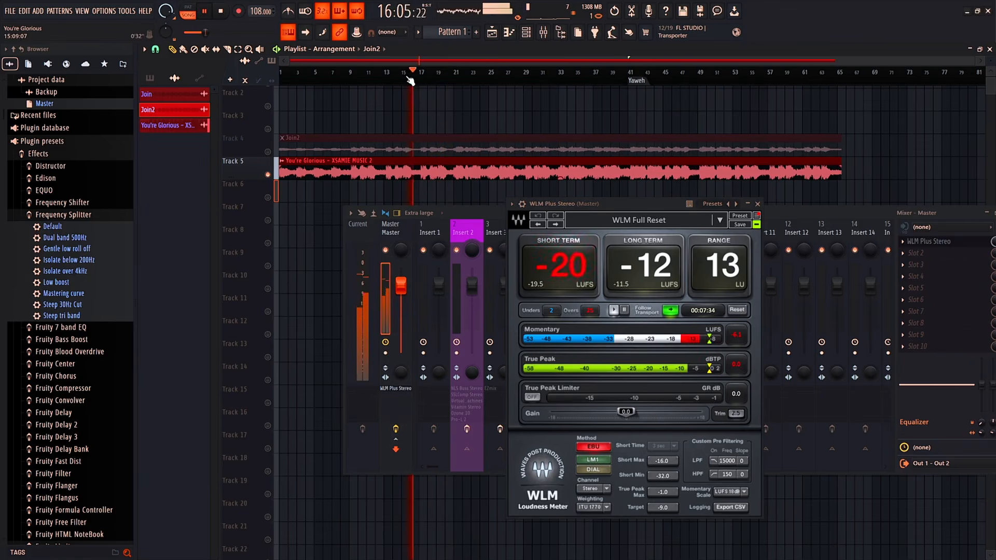
{"action": "left_click", "coordinate": [267, 151], "text": "ctrl"}
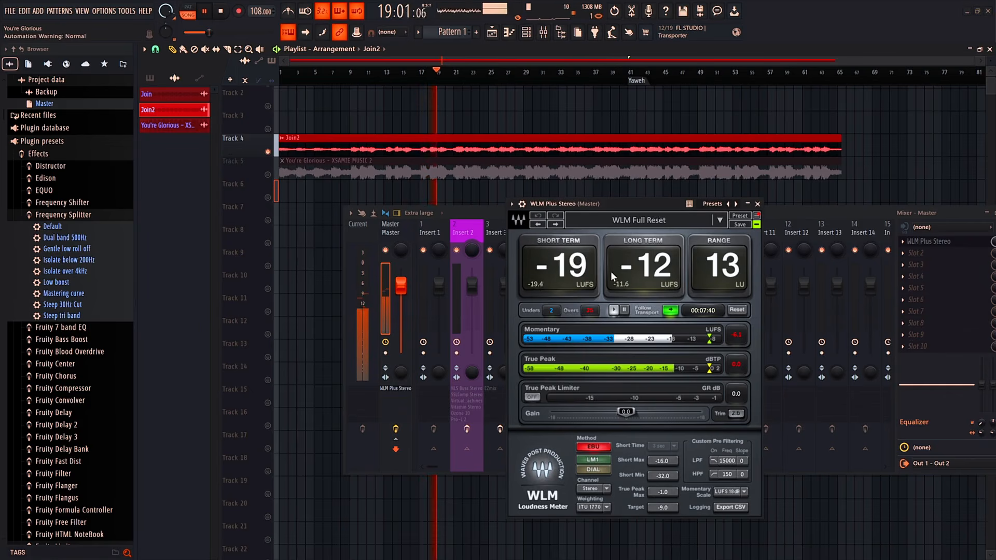
{"action": "left_click", "coordinate": [268, 175], "text": "ctrl"}
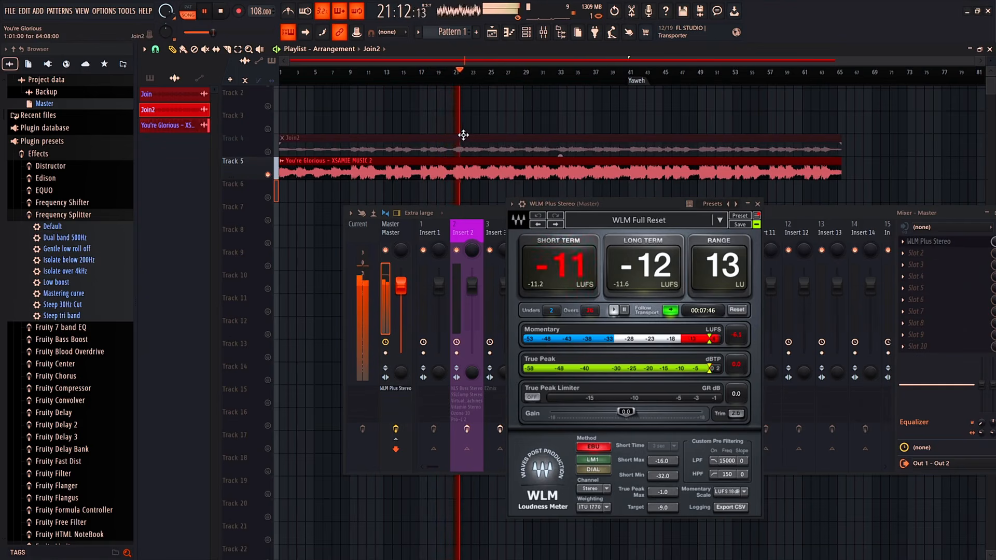
Step: Monitor the soloed rendered clip's loudness in WLM Plus through to bar 55, and stop playback
{"action": "scroll", "coordinate": [463, 135], "scroll_direction": "down", "scroll_amount": 1}
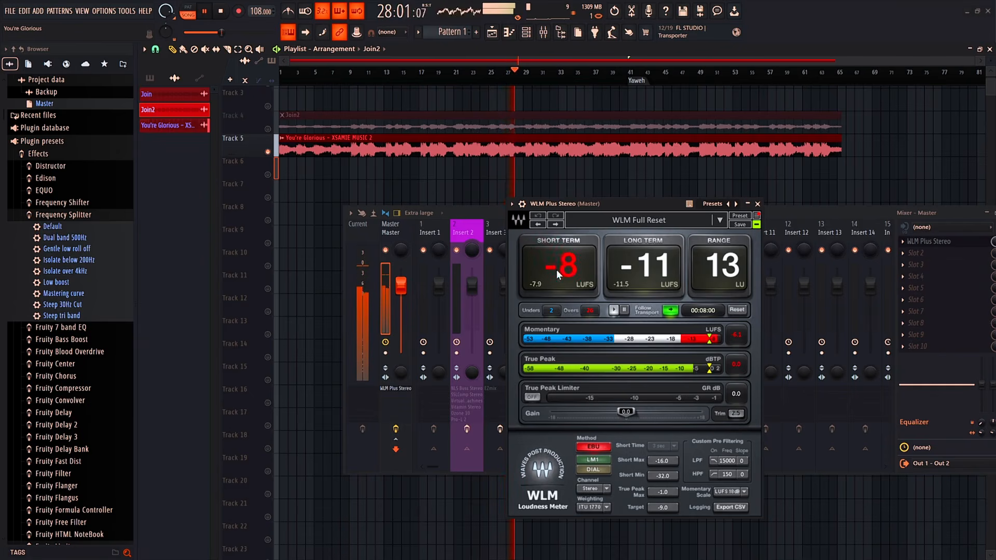
{"action": "left_click", "coordinate": [396, 229]}
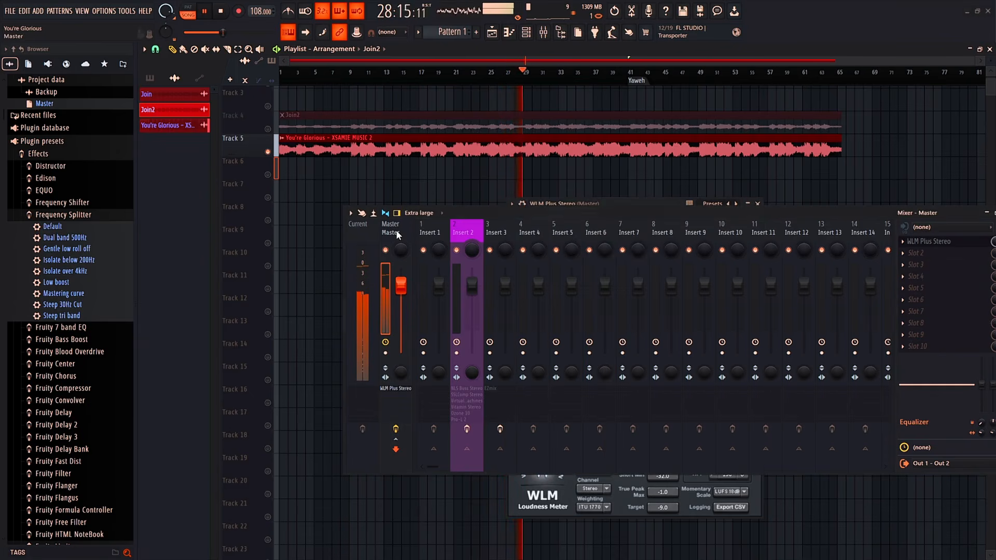
{"action": "left_click", "coordinate": [577, 201]}
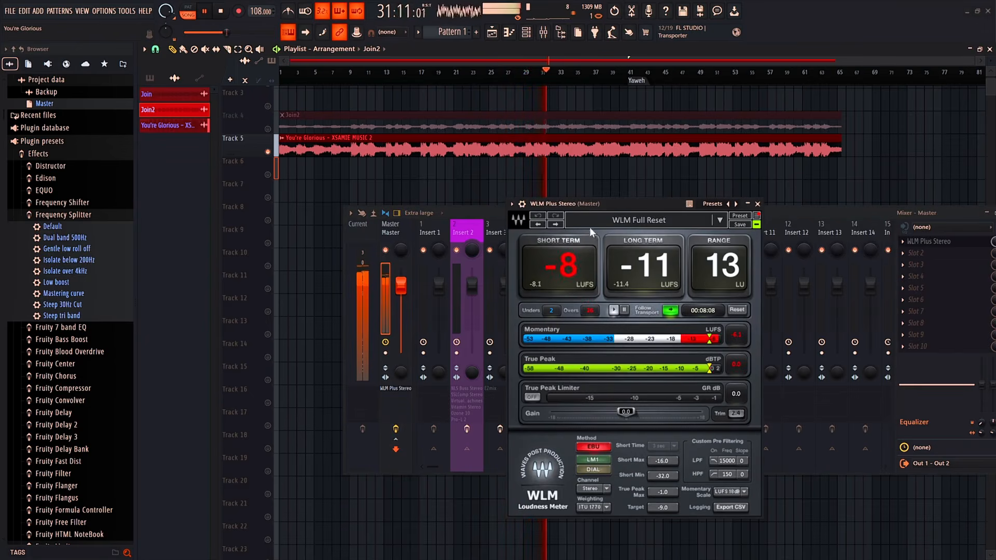
{"action": "left_click_drag", "start_coordinate": [601, 203], "coordinate": [656, 222]}
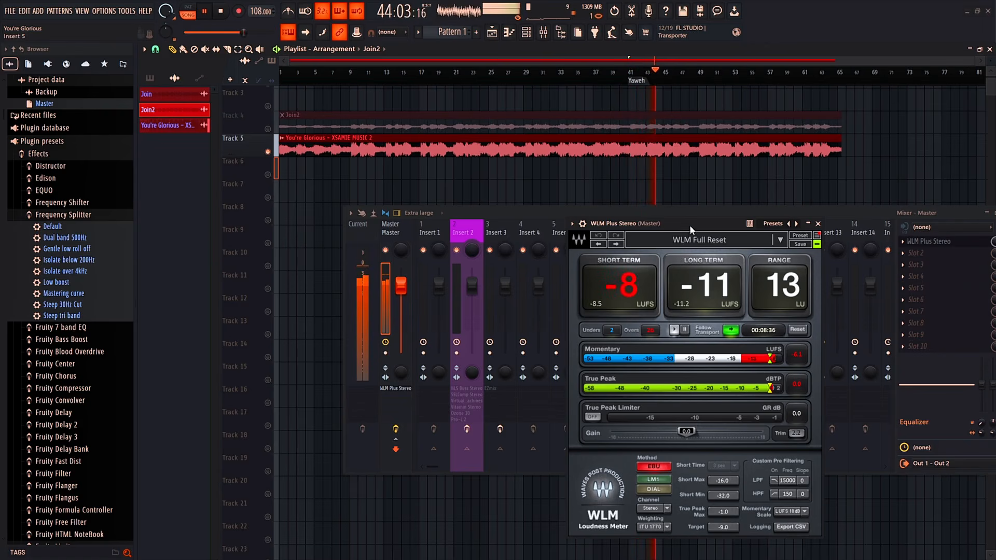
{"action": "left_click_drag", "start_coordinate": [689, 225], "coordinate": [708, 219]}
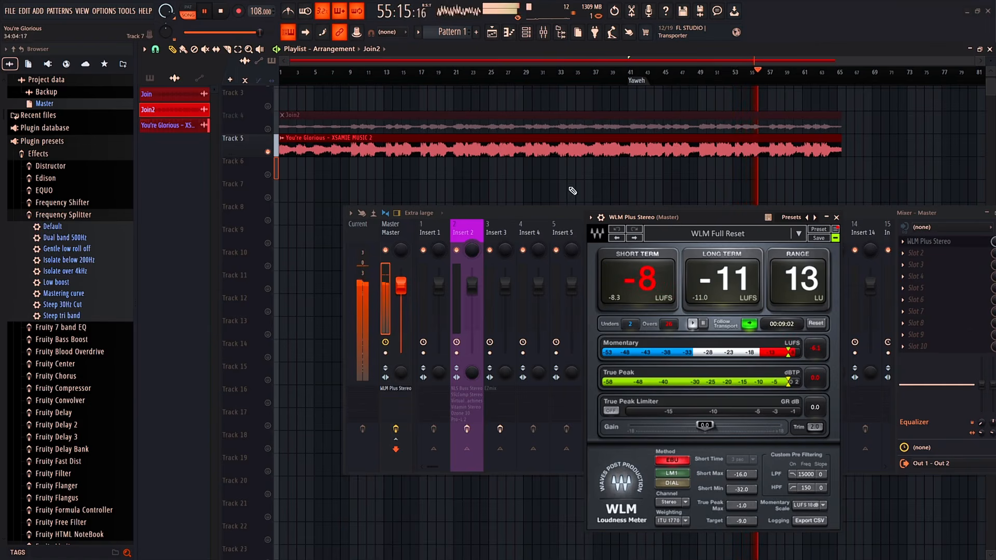
{"action": "key", "text": "space"}
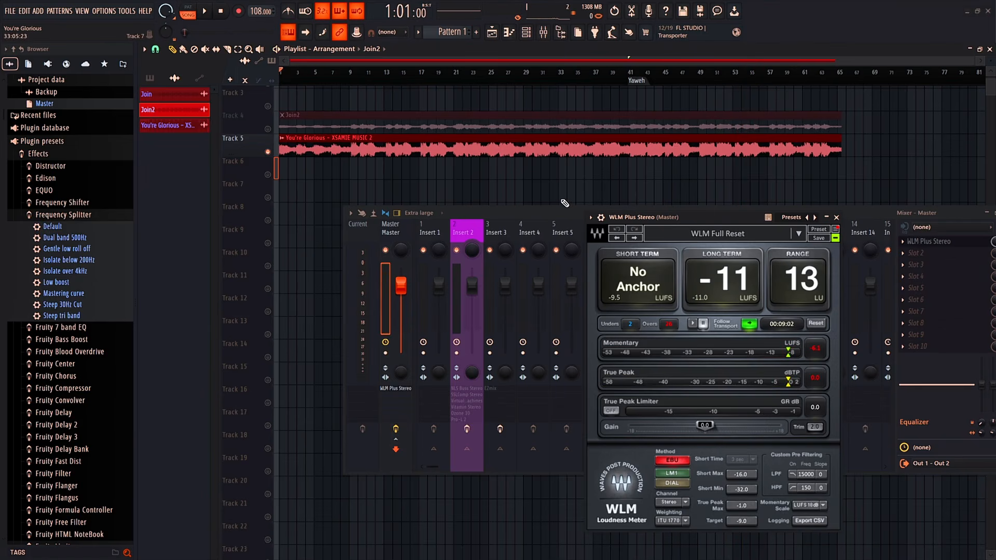